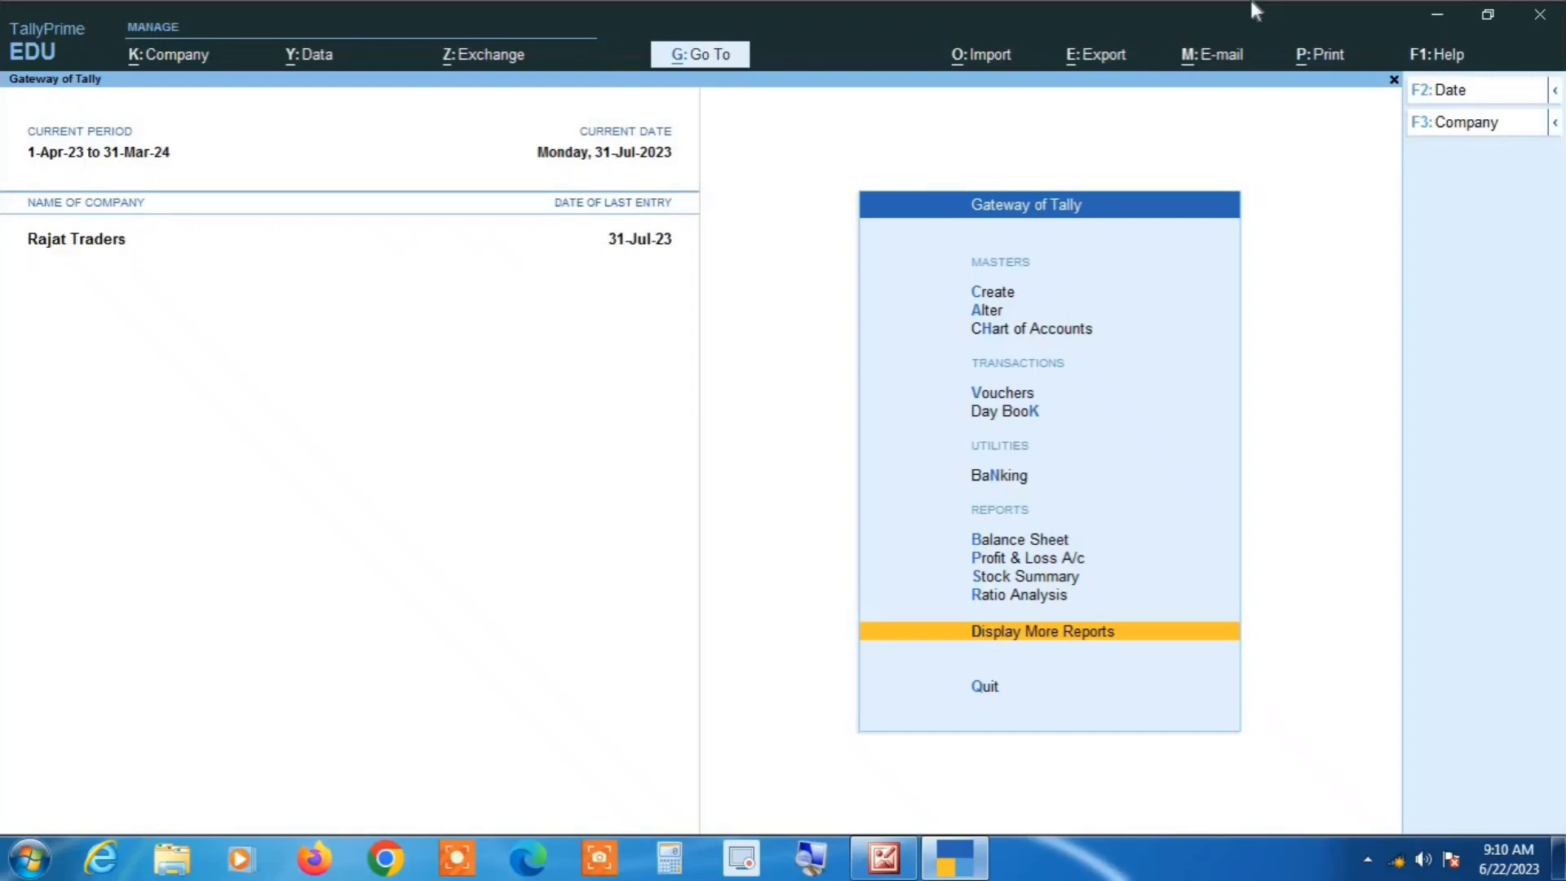
# - Open the ledger voucher report for Deepak Tarders from the account books
pyautogui.press('Return')
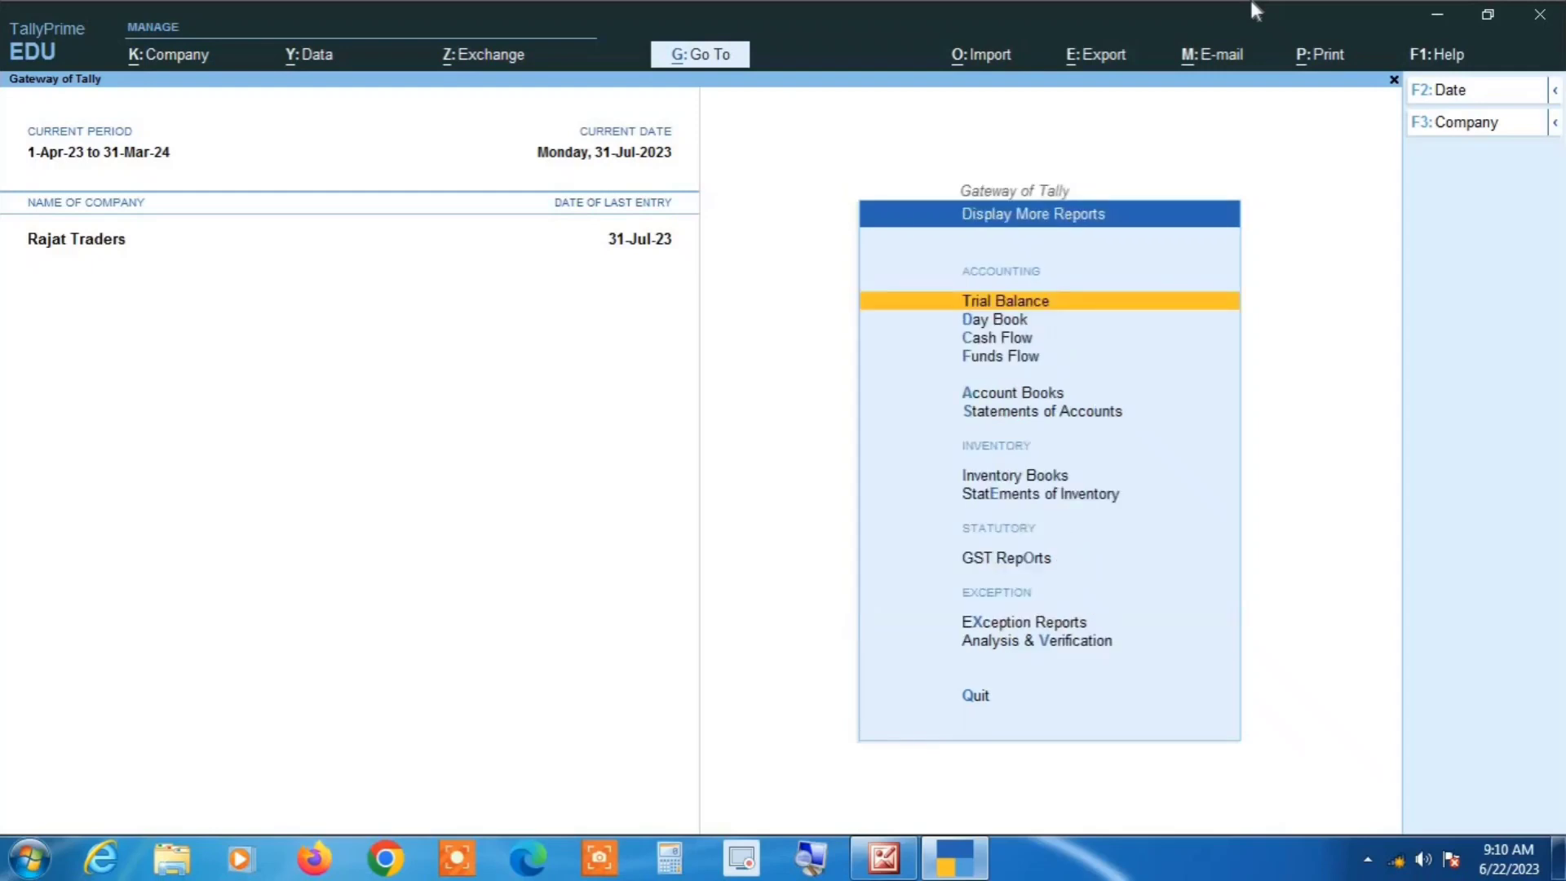
pyautogui.press('Down')
pyautogui.press('Down')
pyautogui.press('Down')
pyautogui.press('Down')
pyautogui.press('Return')
pyautogui.press('Down')
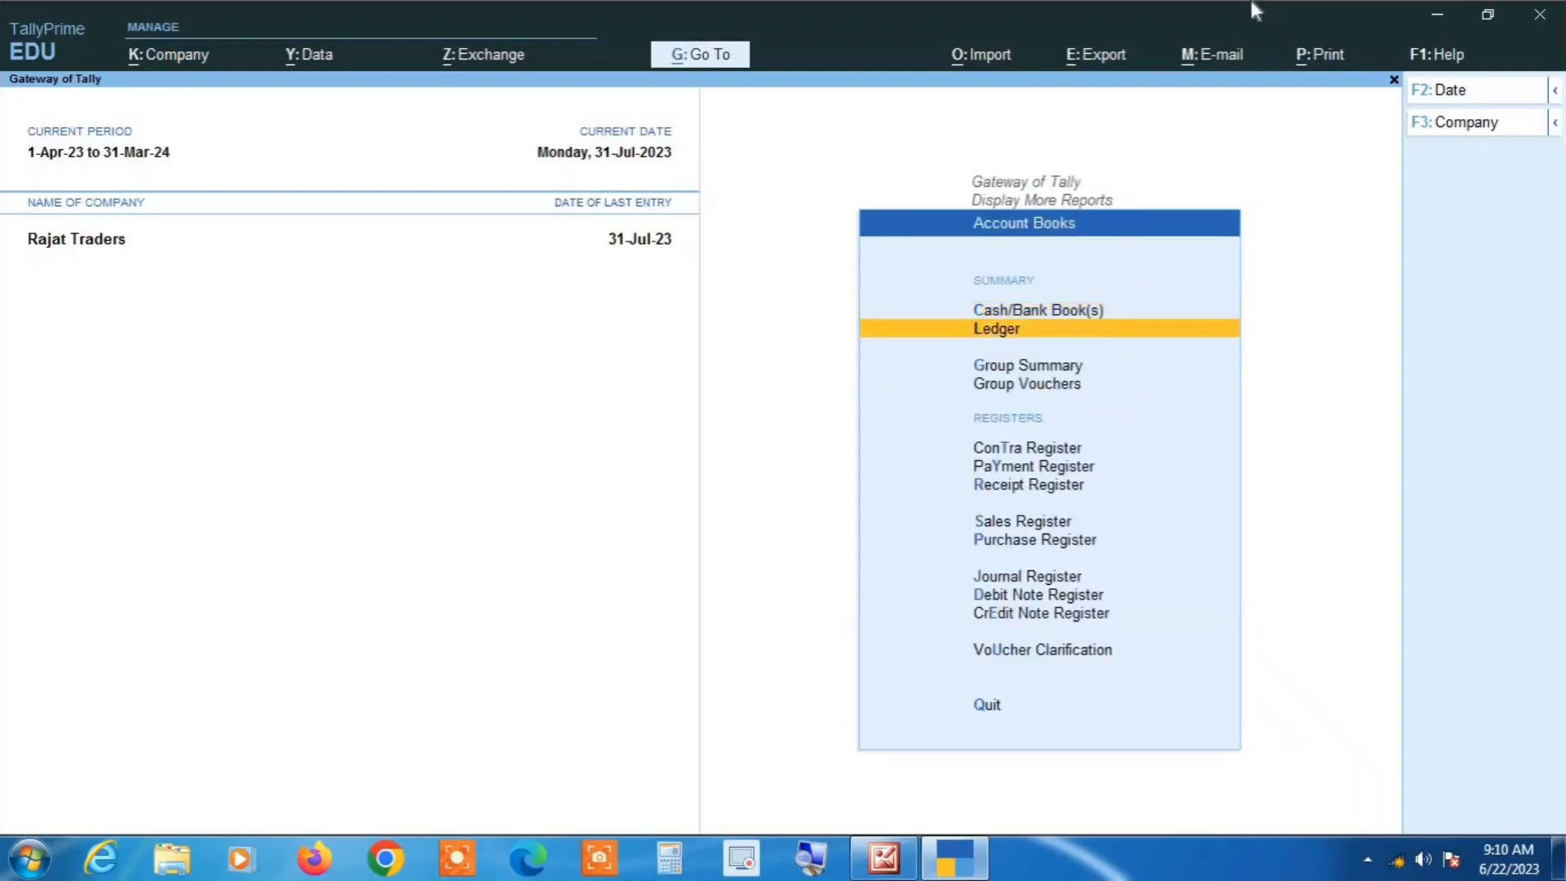
pyautogui.press('Return')
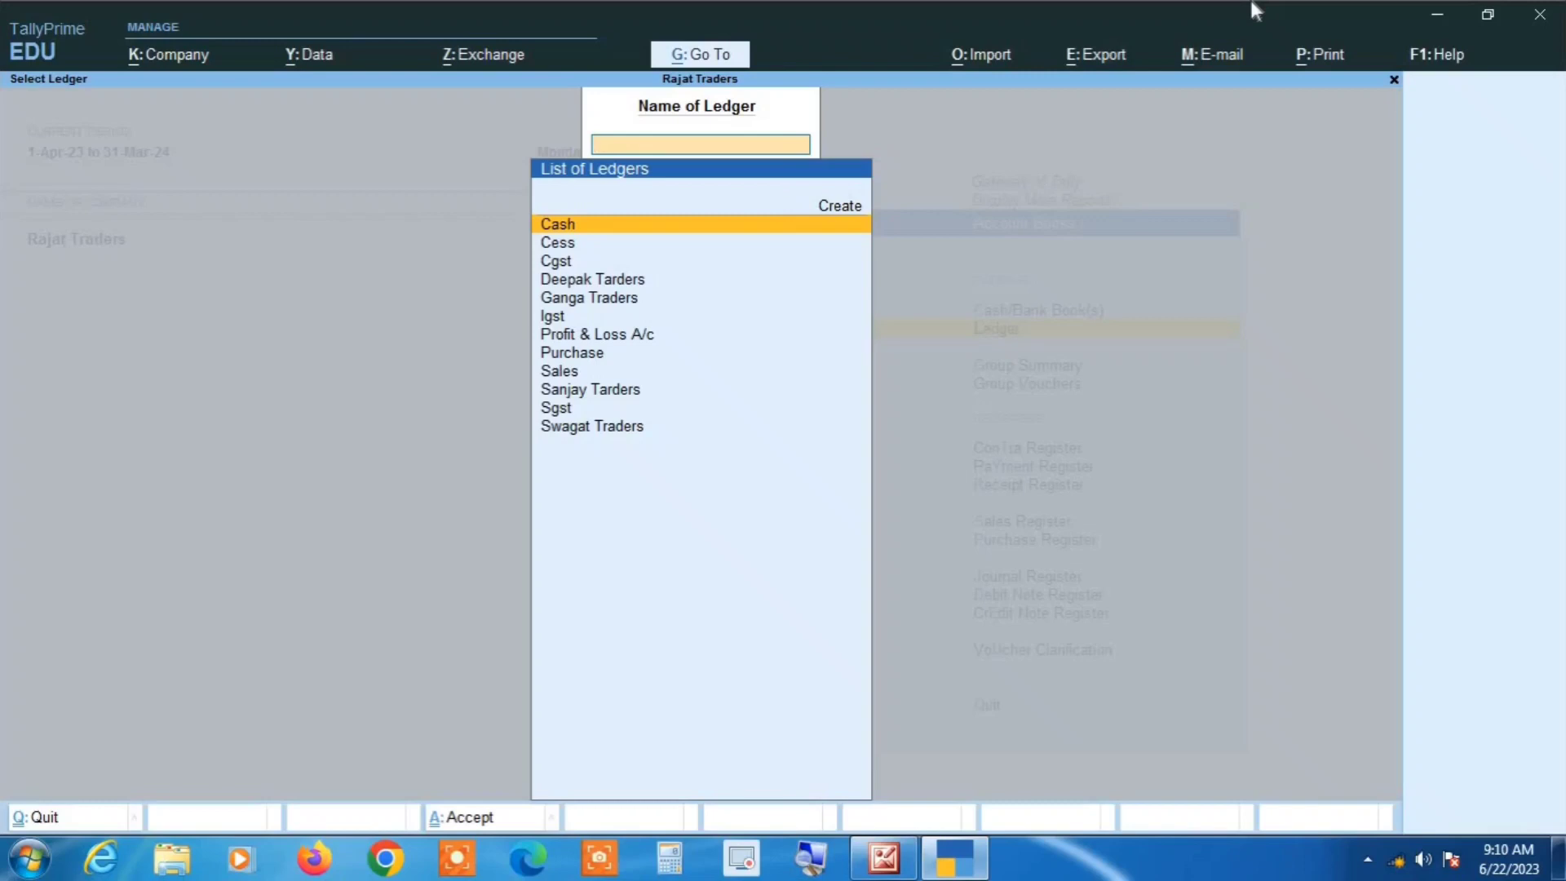
pyautogui.press('Down')
pyautogui.press('Down')
pyautogui.press('Down')
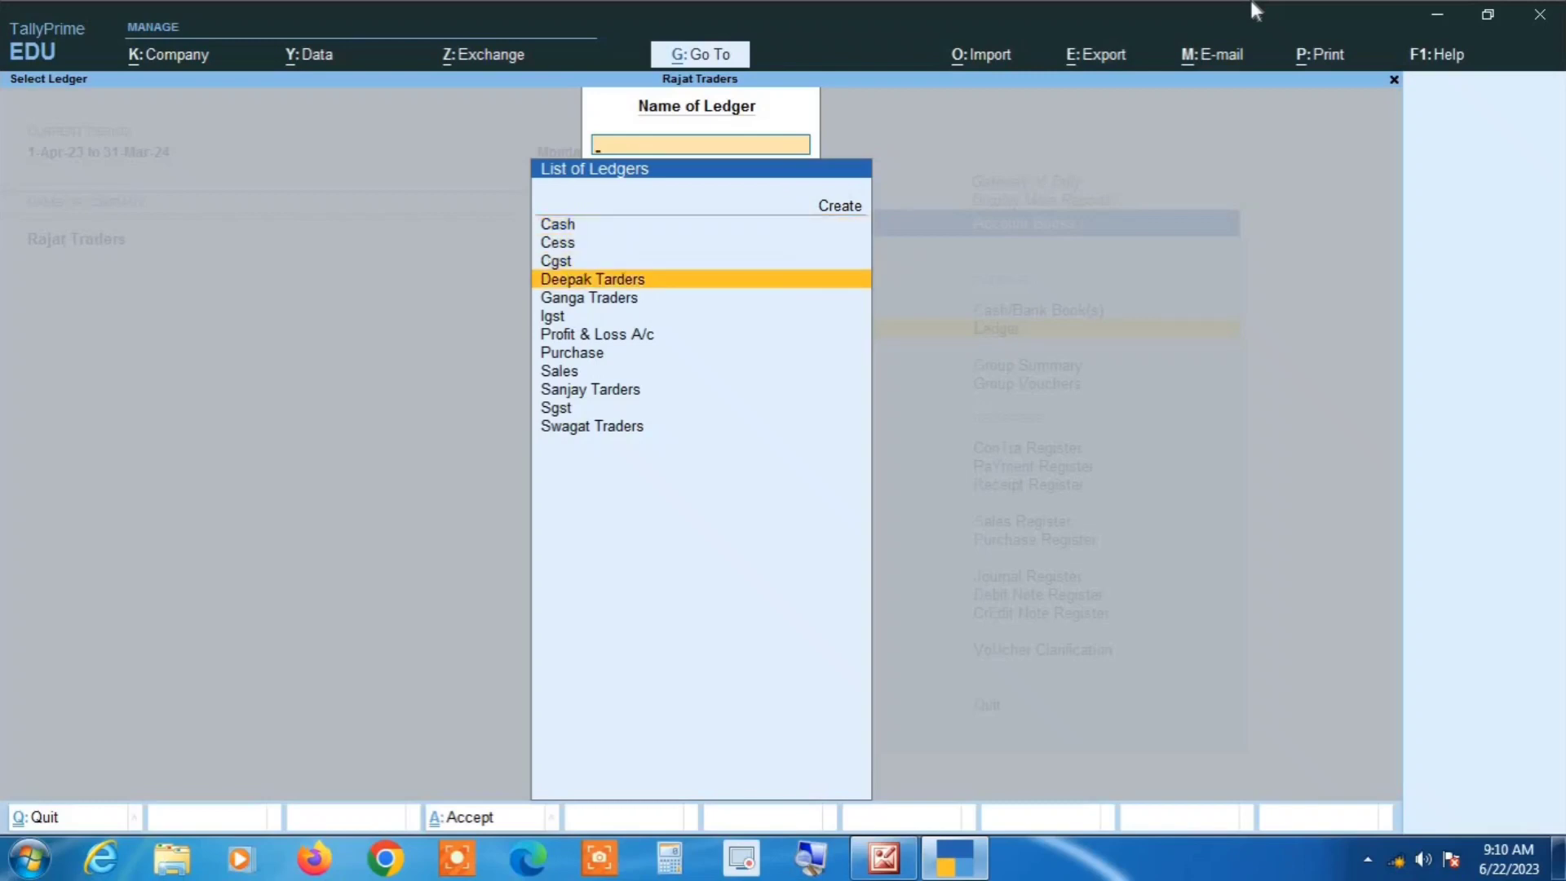
pyautogui.press('Return')
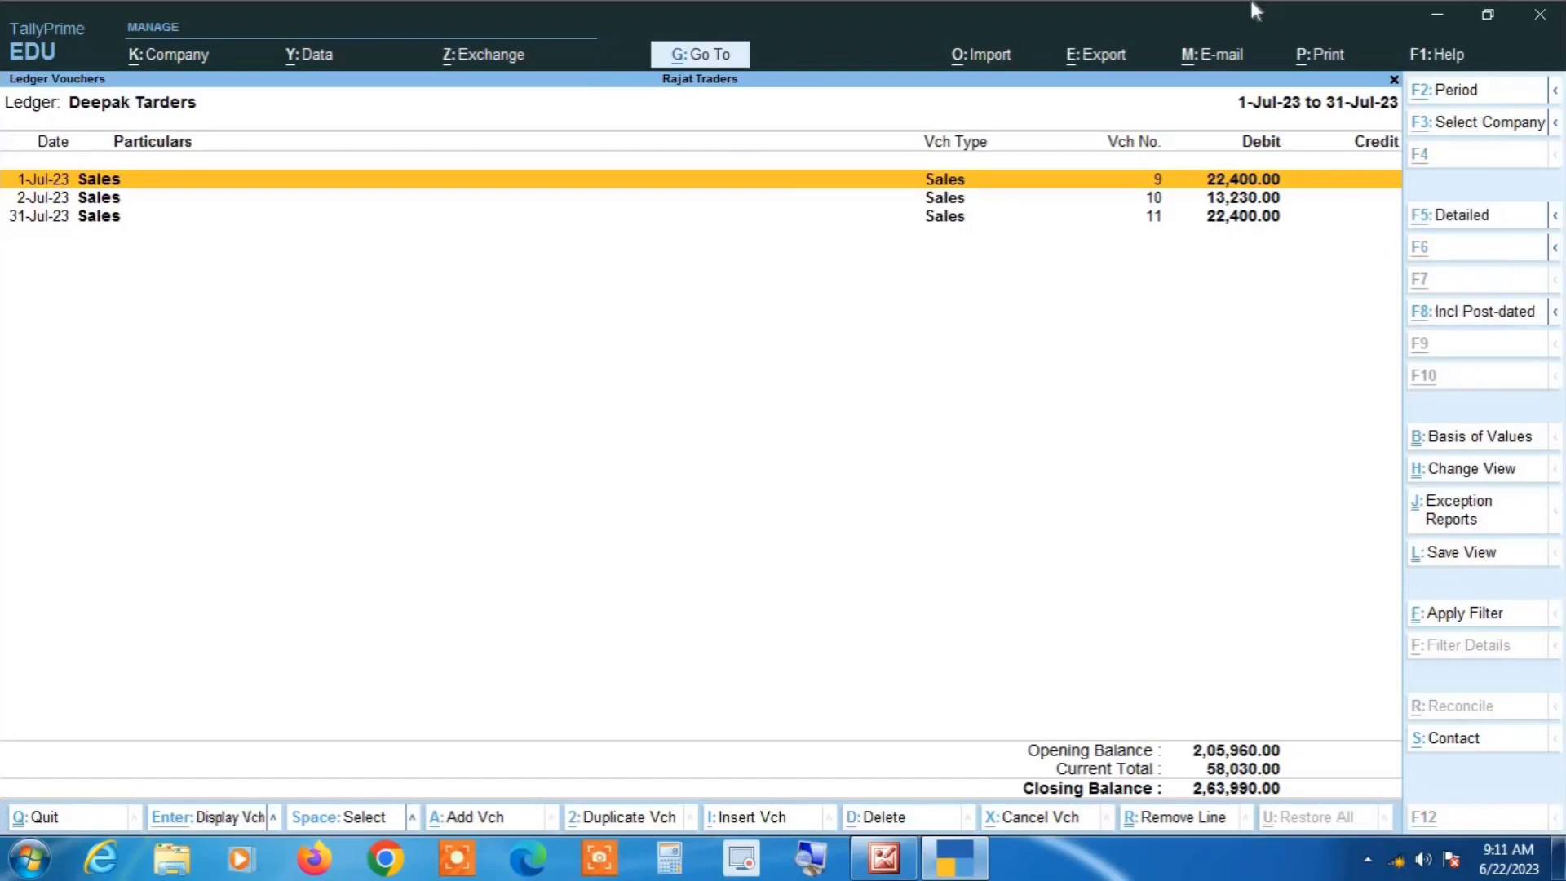
# - Set the report period from 1-4-2023 to 31-7-2023
pyautogui.hotkey('alt', 'F2')
pyautogui.write('1-4-2023')
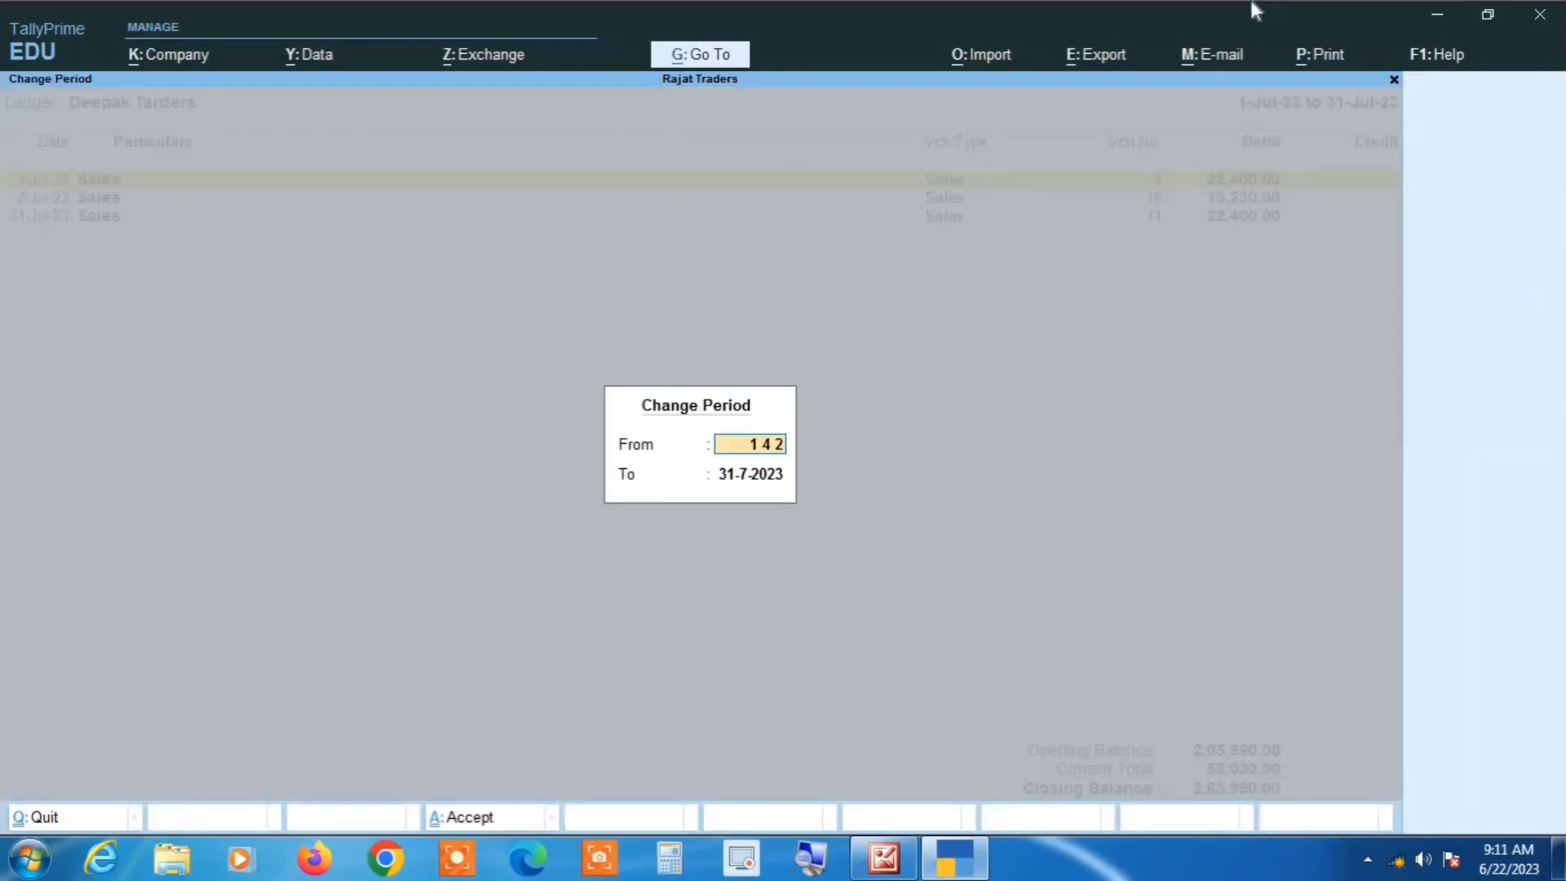
pyautogui.press('Return')
pyautogui.press('BackSpace')
pyautogui.press('Return')
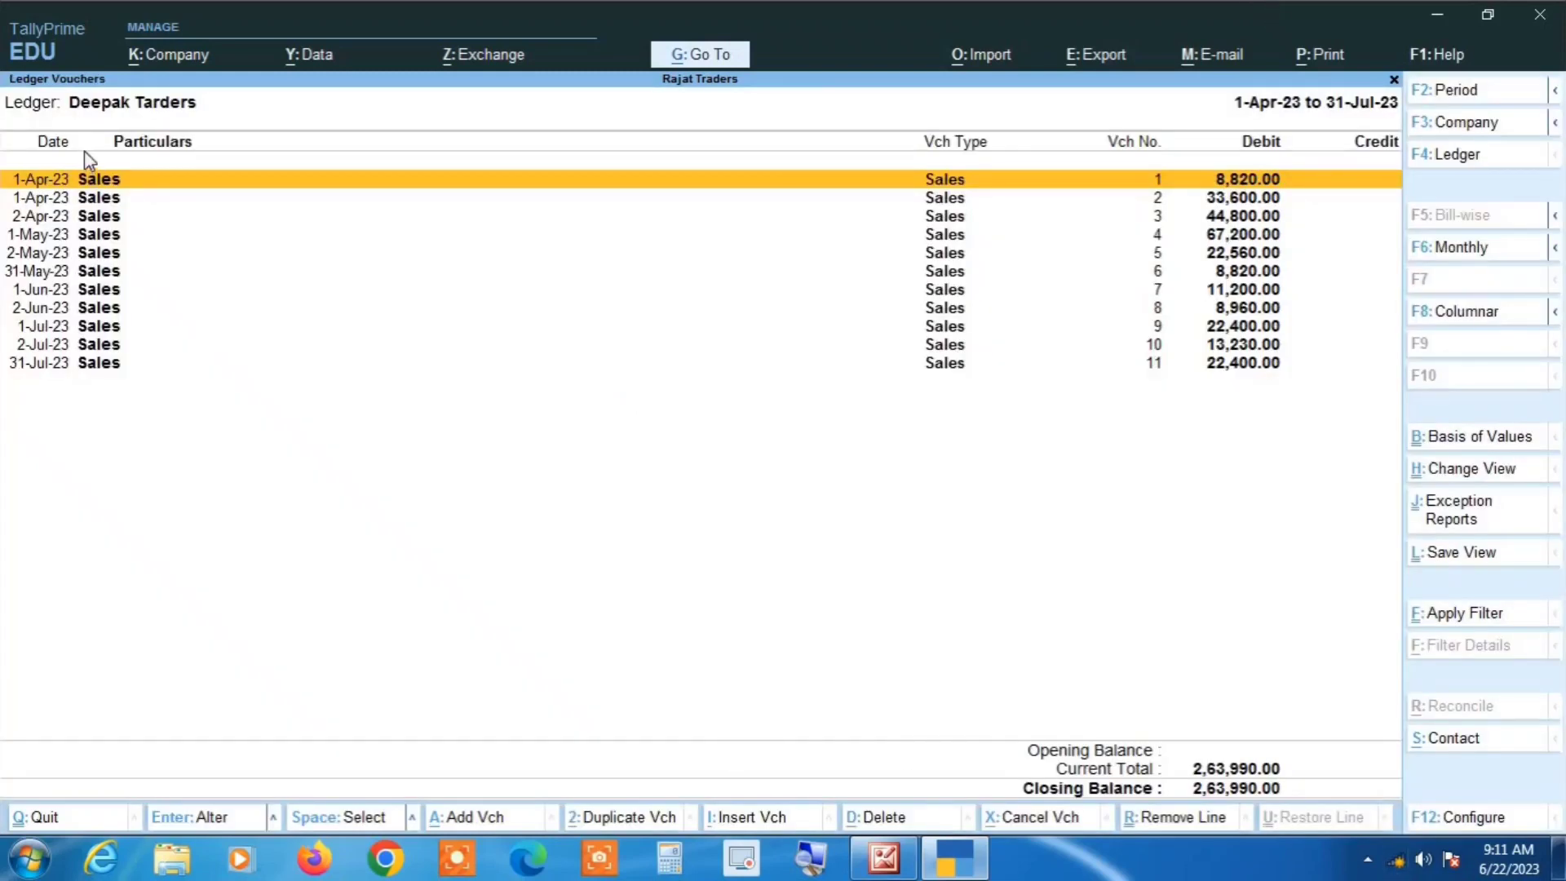
# - Look through the Deepak Tarders sales vouchers from April to July by date and amount
pyautogui.press('Down')
pyautogui.press('Down')
pyautogui.press('Down')
pyautogui.press('Down')
pyautogui.press('Down')
pyautogui.press('Down')
pyautogui.press('Down')
pyautogui.press('Down')
pyautogui.press('Down')
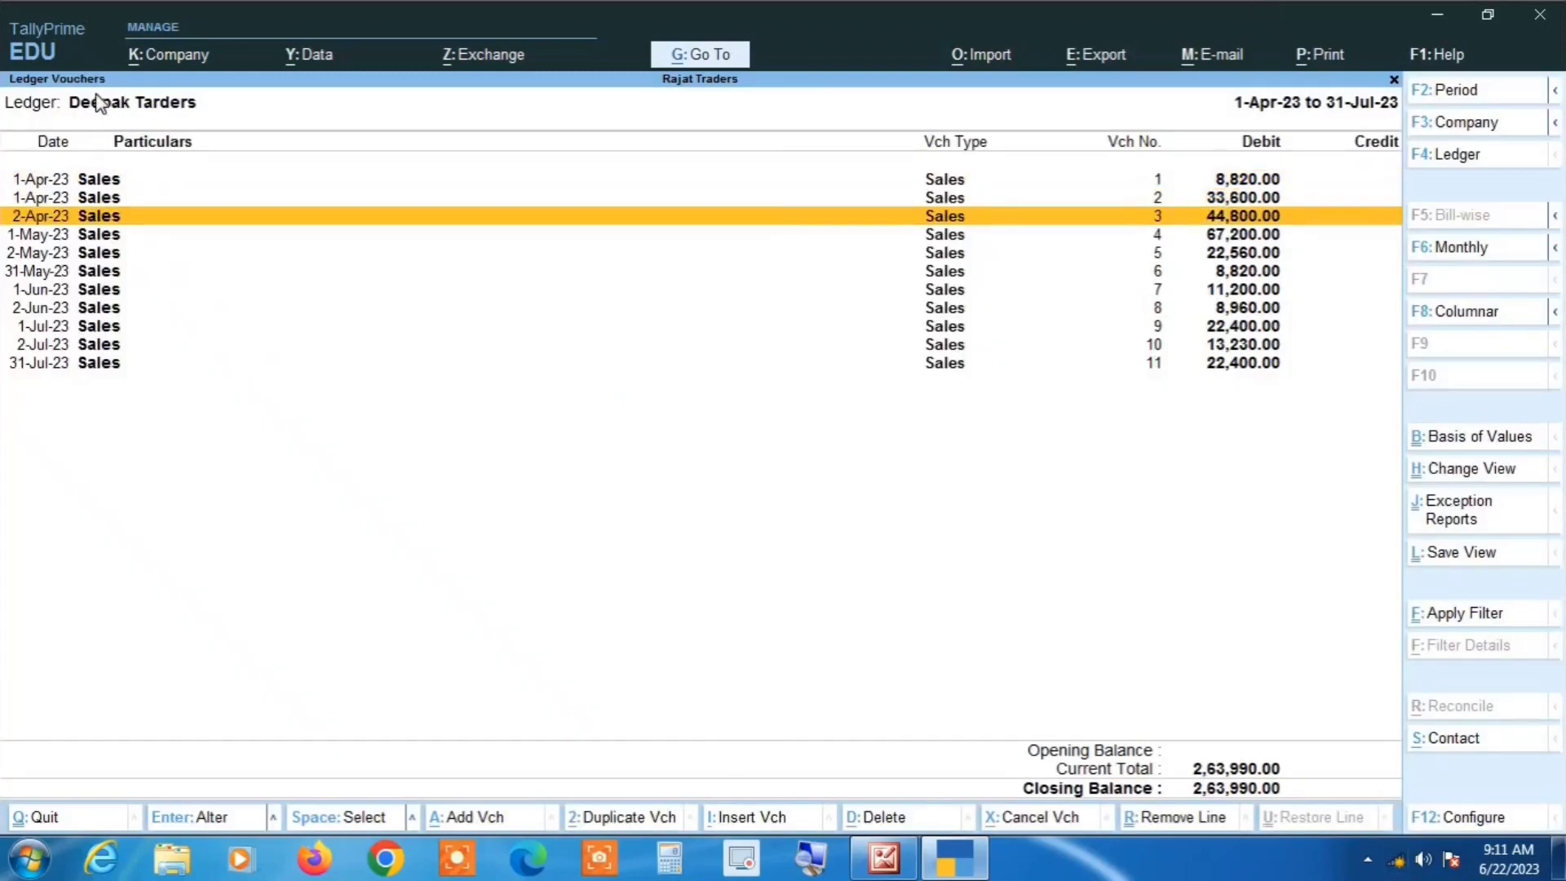
pyautogui.press('Down')
pyautogui.press('Up')
pyautogui.press('Up')
pyautogui.press('Up')
pyautogui.press('Up')
pyautogui.press('Up')
pyautogui.press('Up')
pyautogui.press('Up')
pyautogui.press('Up')
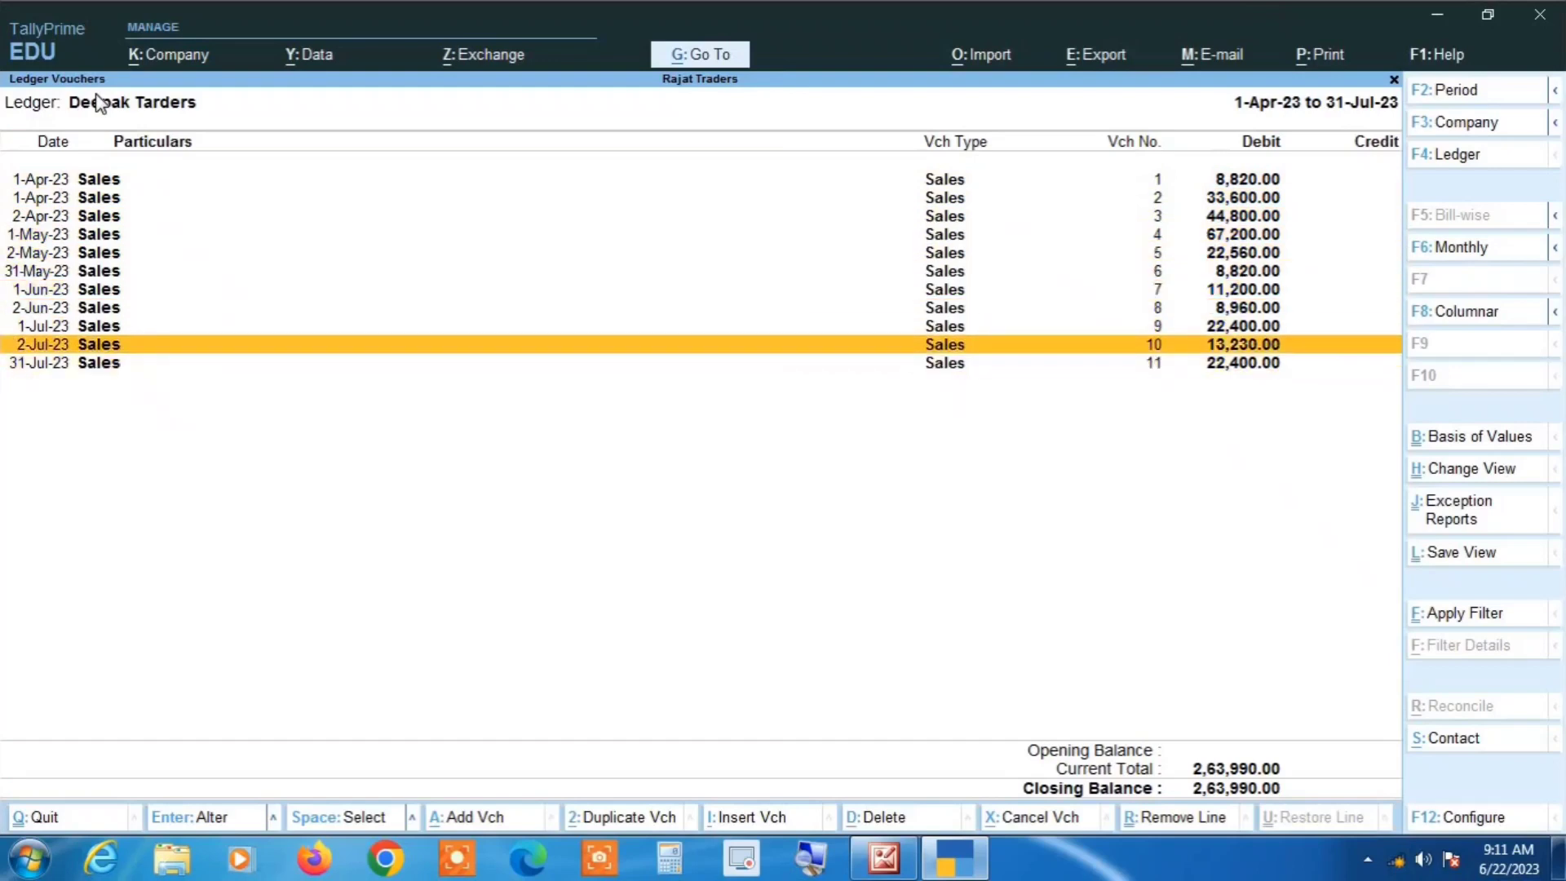
pyautogui.press('Up')
pyautogui.press('Up')
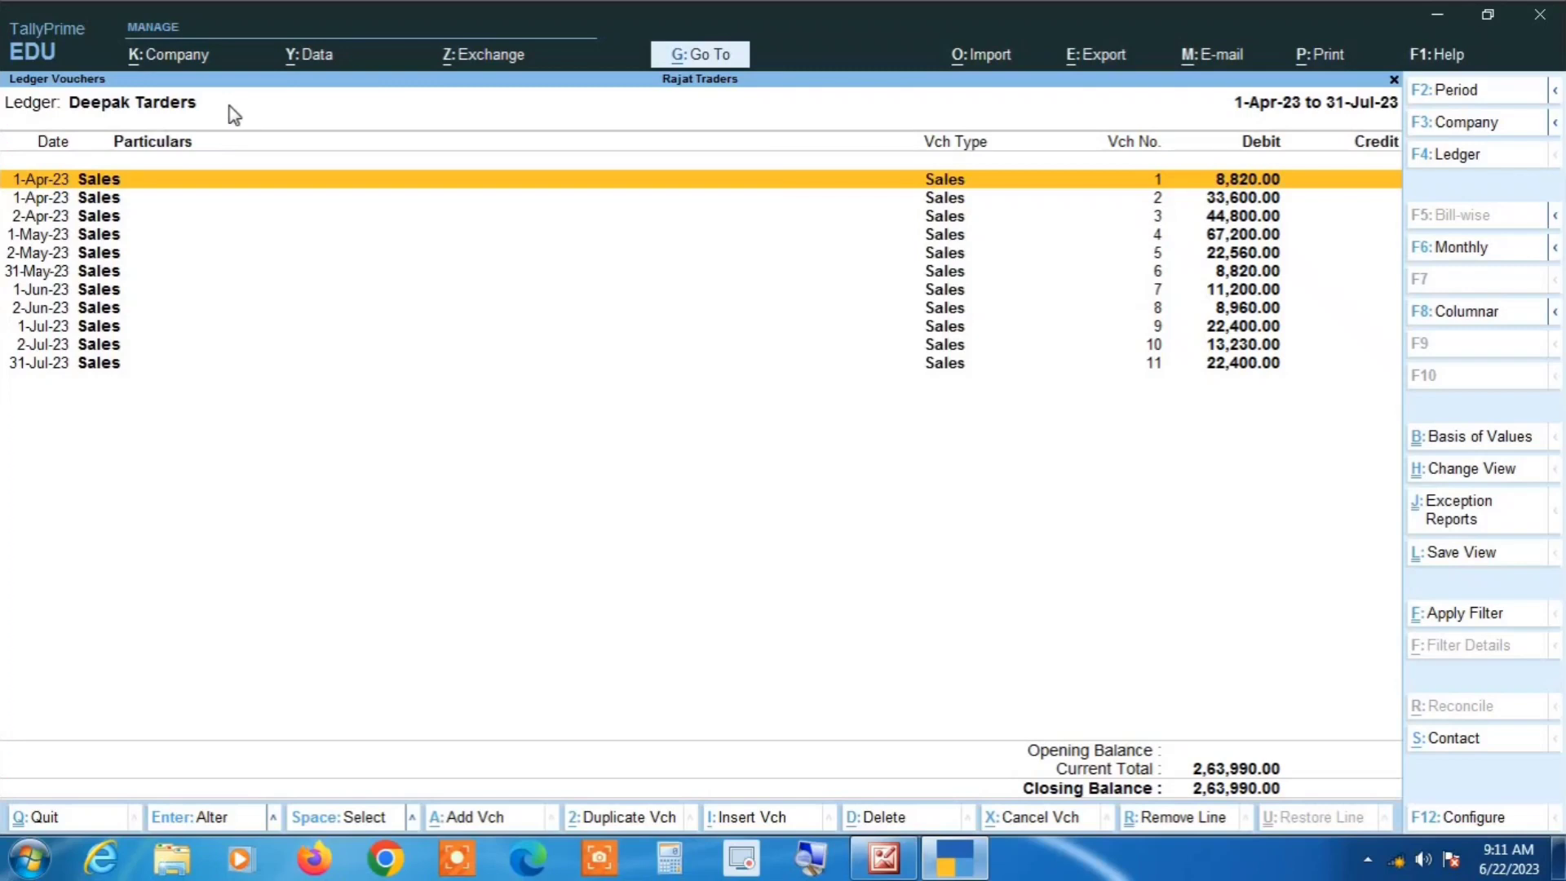
# - Open the 31-Jul-23 sales voucher, view its party ledger's master details, and return to the voucher list without changes
pyautogui.press('Down')
pyautogui.press('Down')
pyautogui.press('Down')
pyautogui.press('Down')
pyautogui.press('Down')
pyautogui.press('Down')
pyautogui.press('Down')
pyautogui.press('Down')
pyautogui.press('Down')
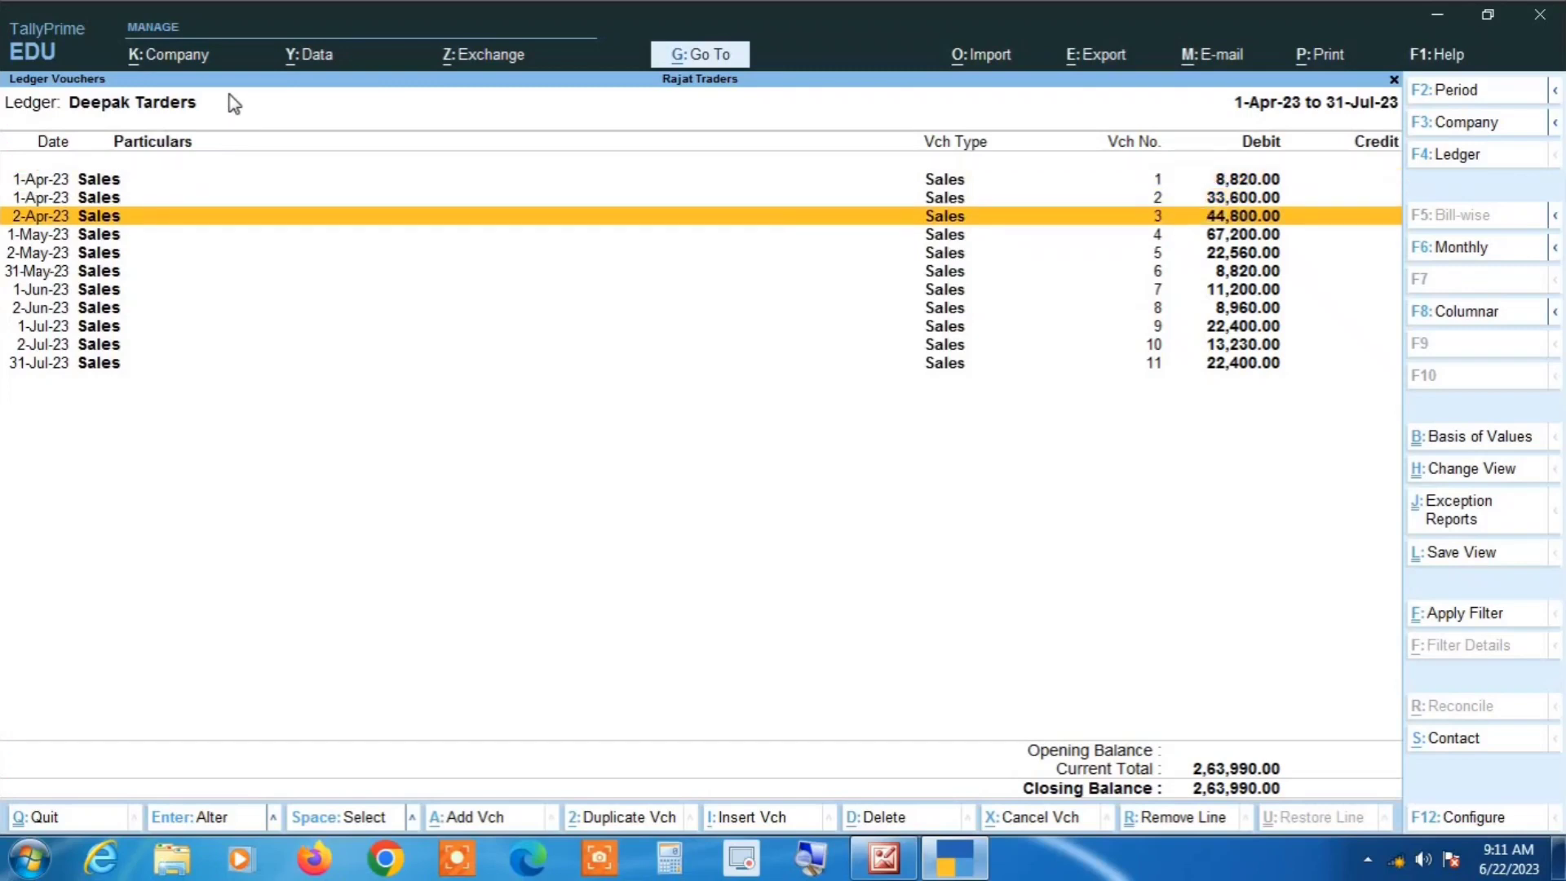
pyautogui.press('Down')
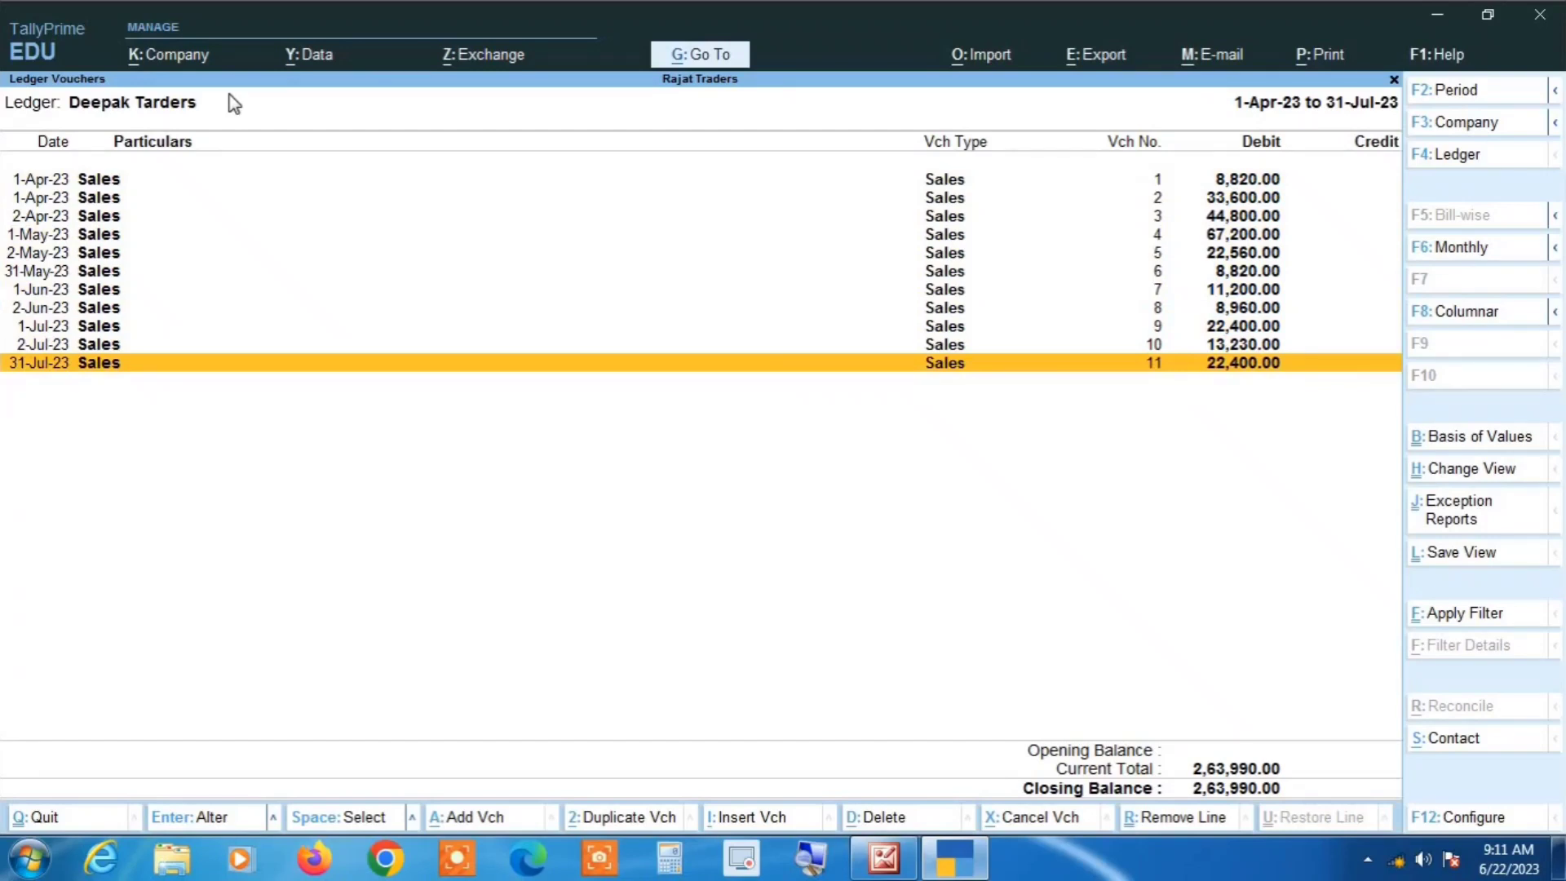
pyautogui.press('Return')
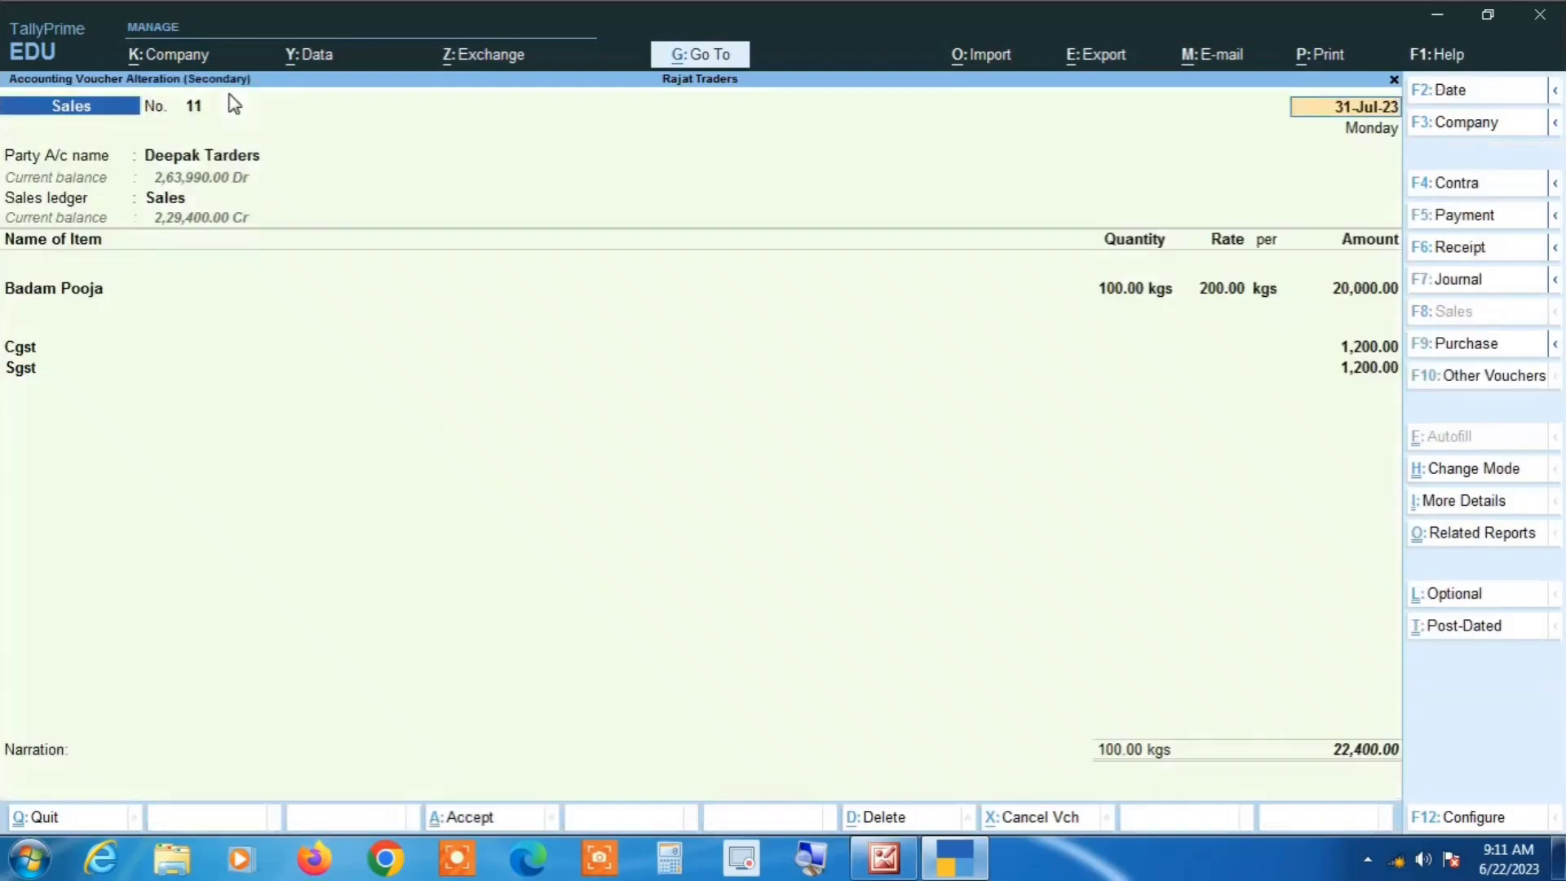
pyautogui.hotkey('ctrl', 'Return')
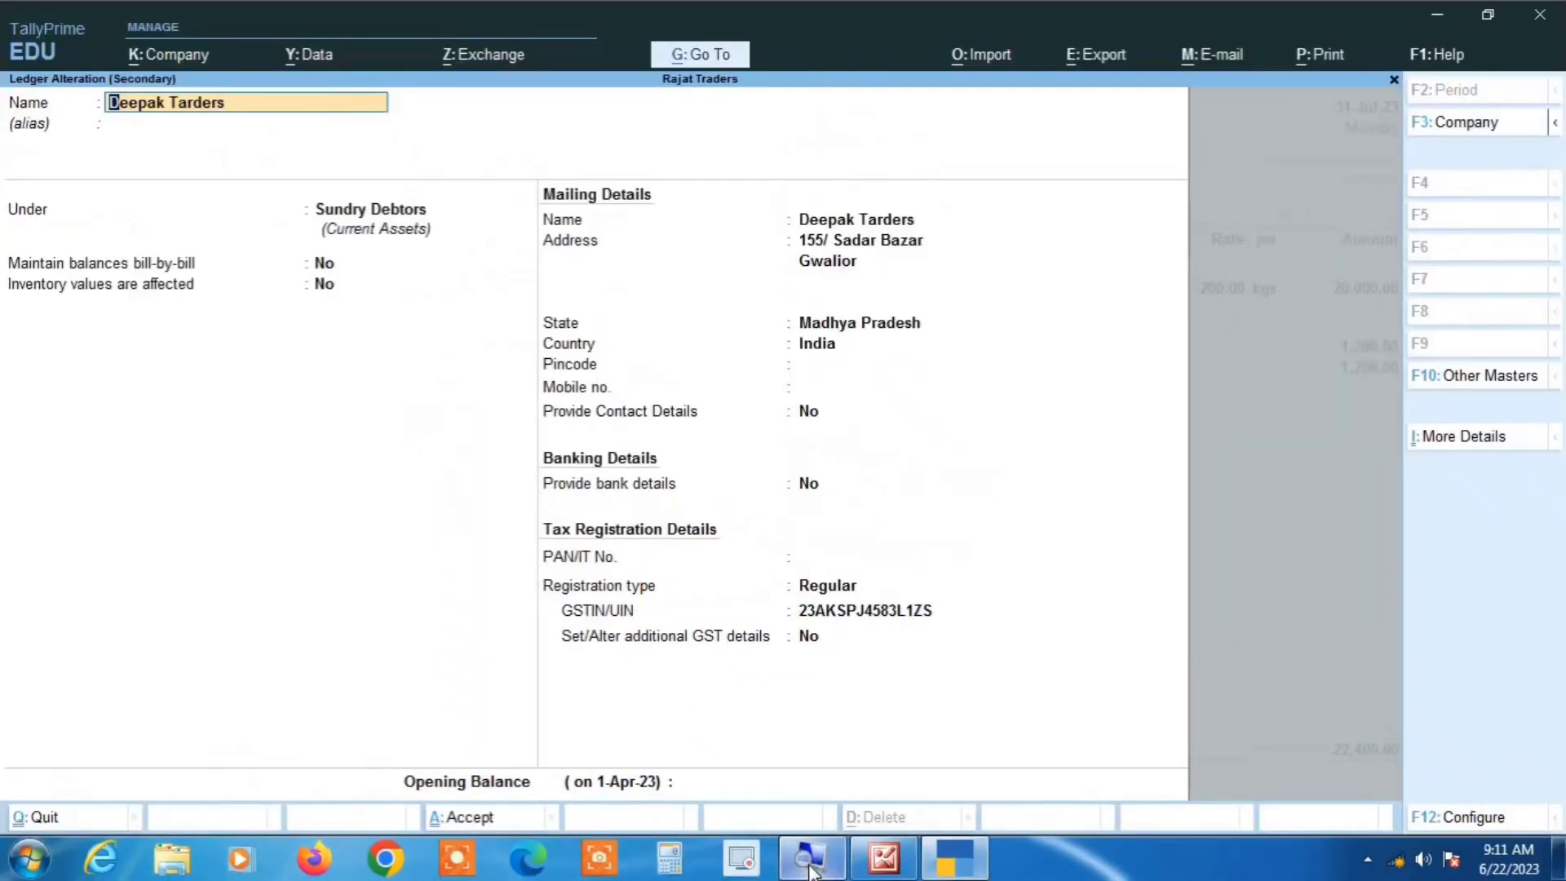
pyautogui.press('Escape')
pyautogui.press('y')
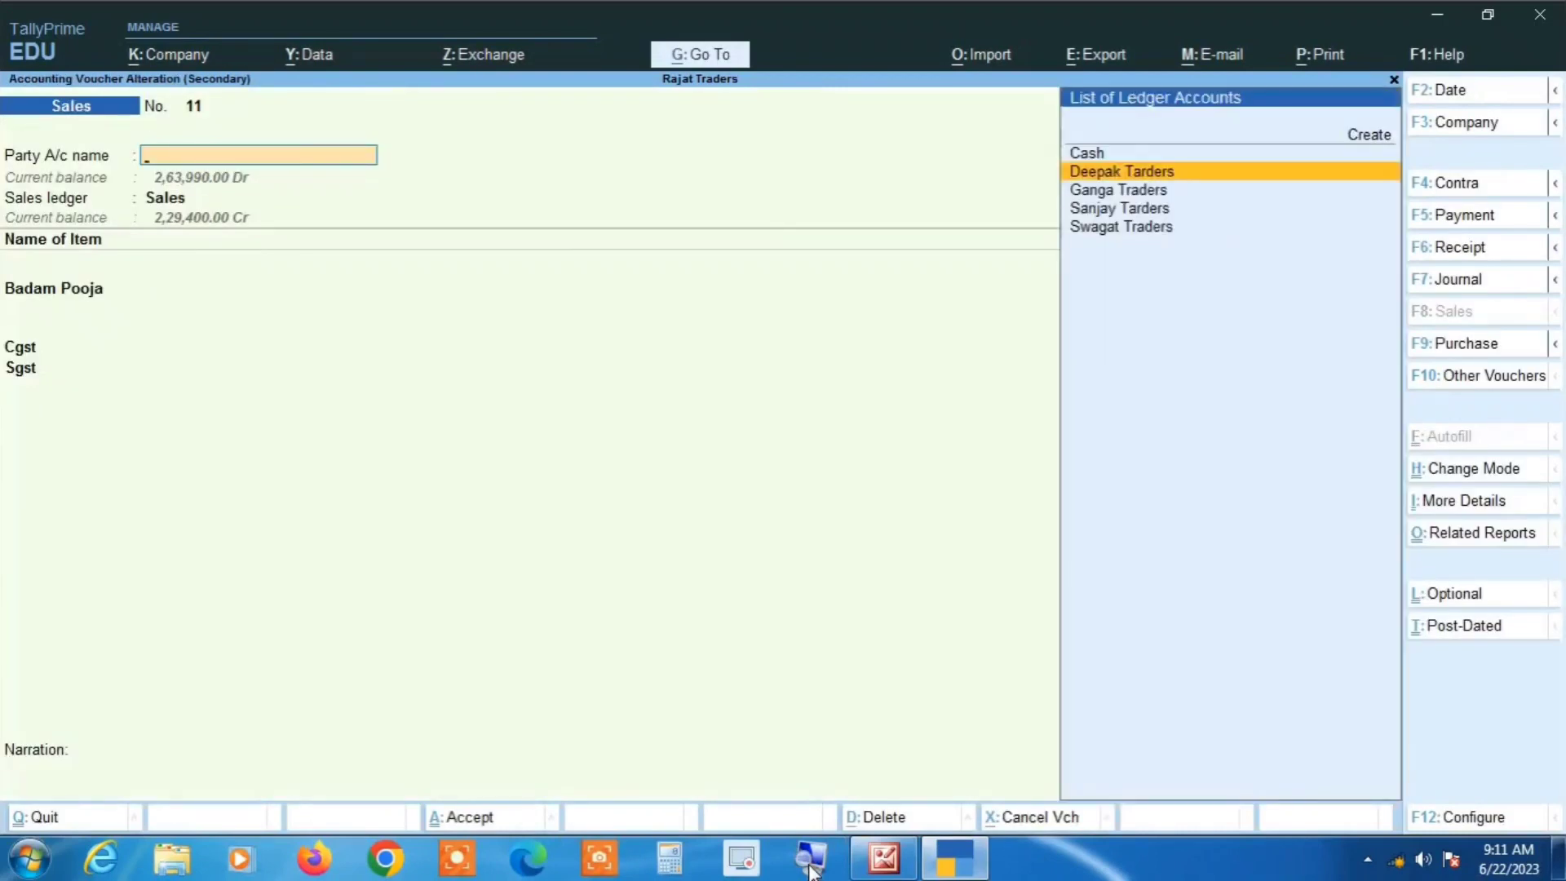
pyautogui.press('Escape')
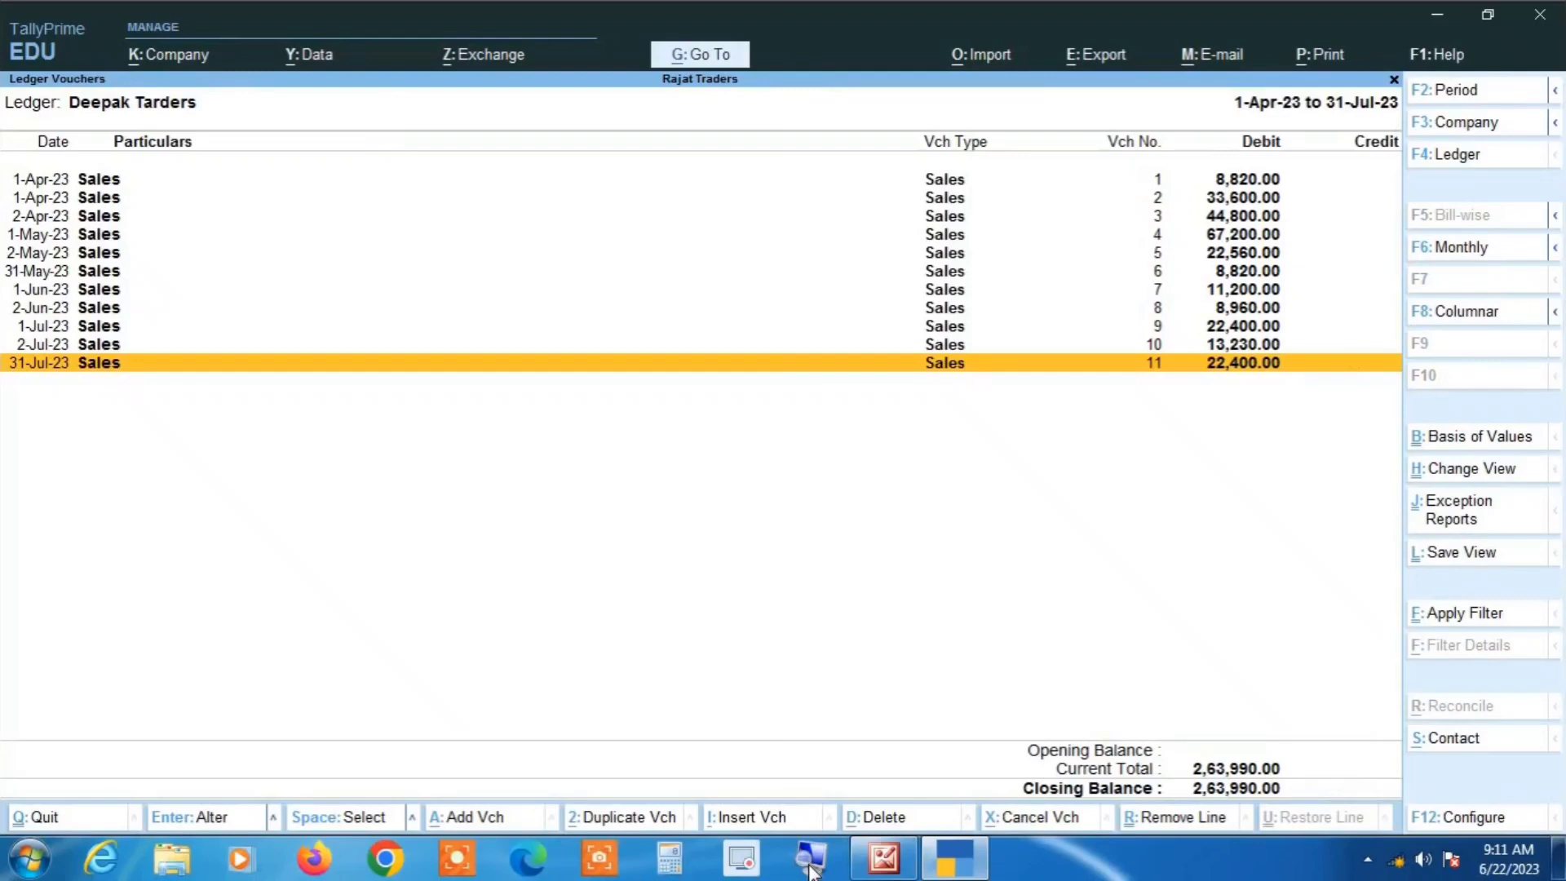
# - Compare the sales vouchers dated from 2-Jun-23 to 31-Jul-23 in the ledger
pyautogui.press('Up')
pyautogui.press('Up')
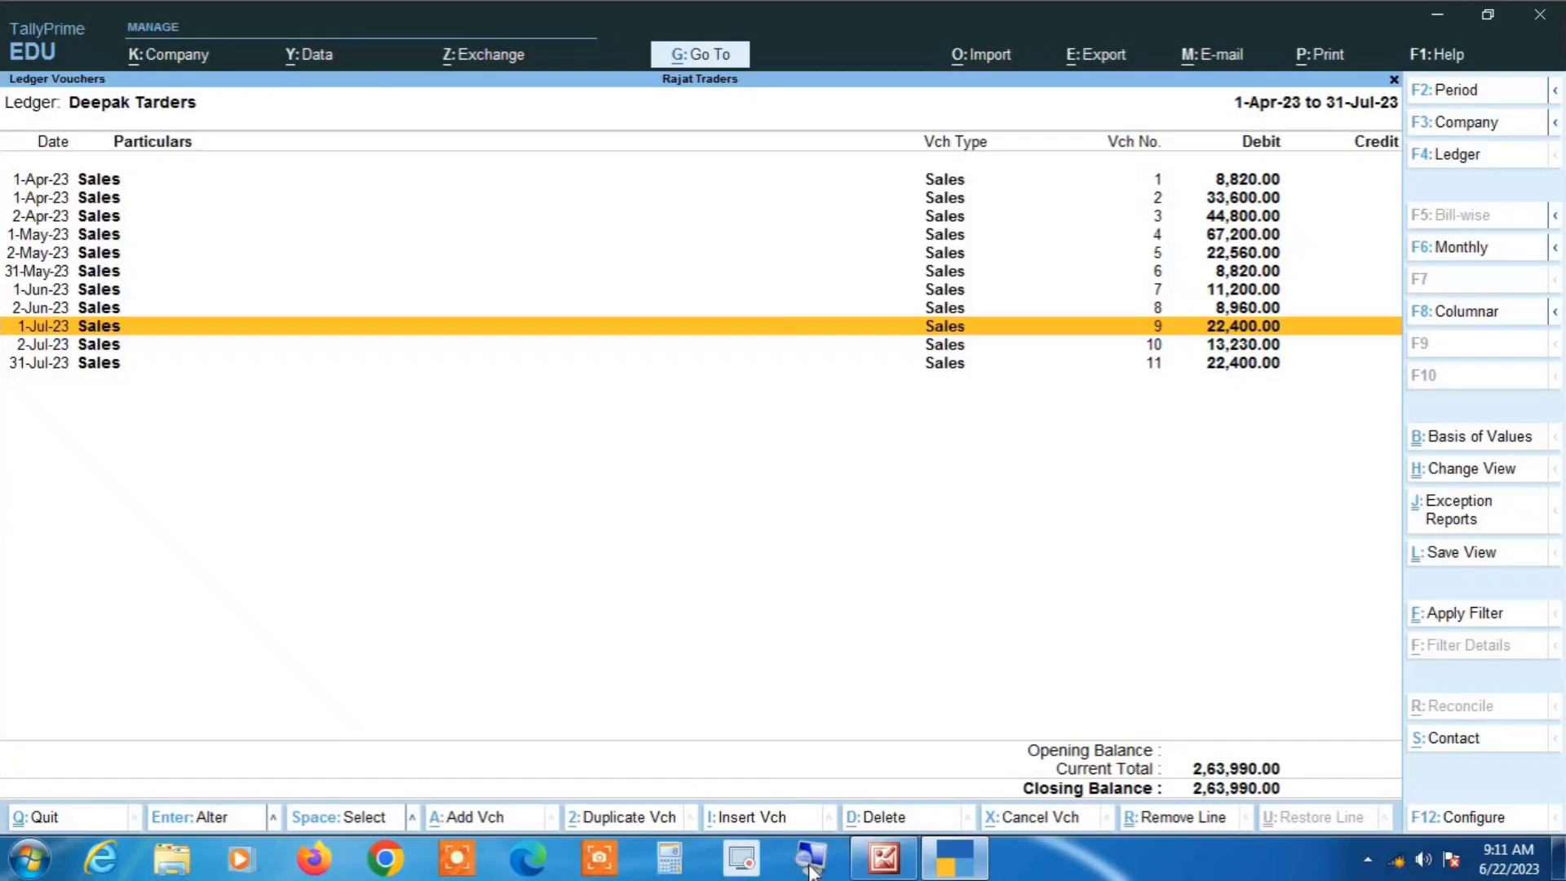
pyautogui.press('Up')
pyautogui.press('Down')
pyautogui.press('Down')
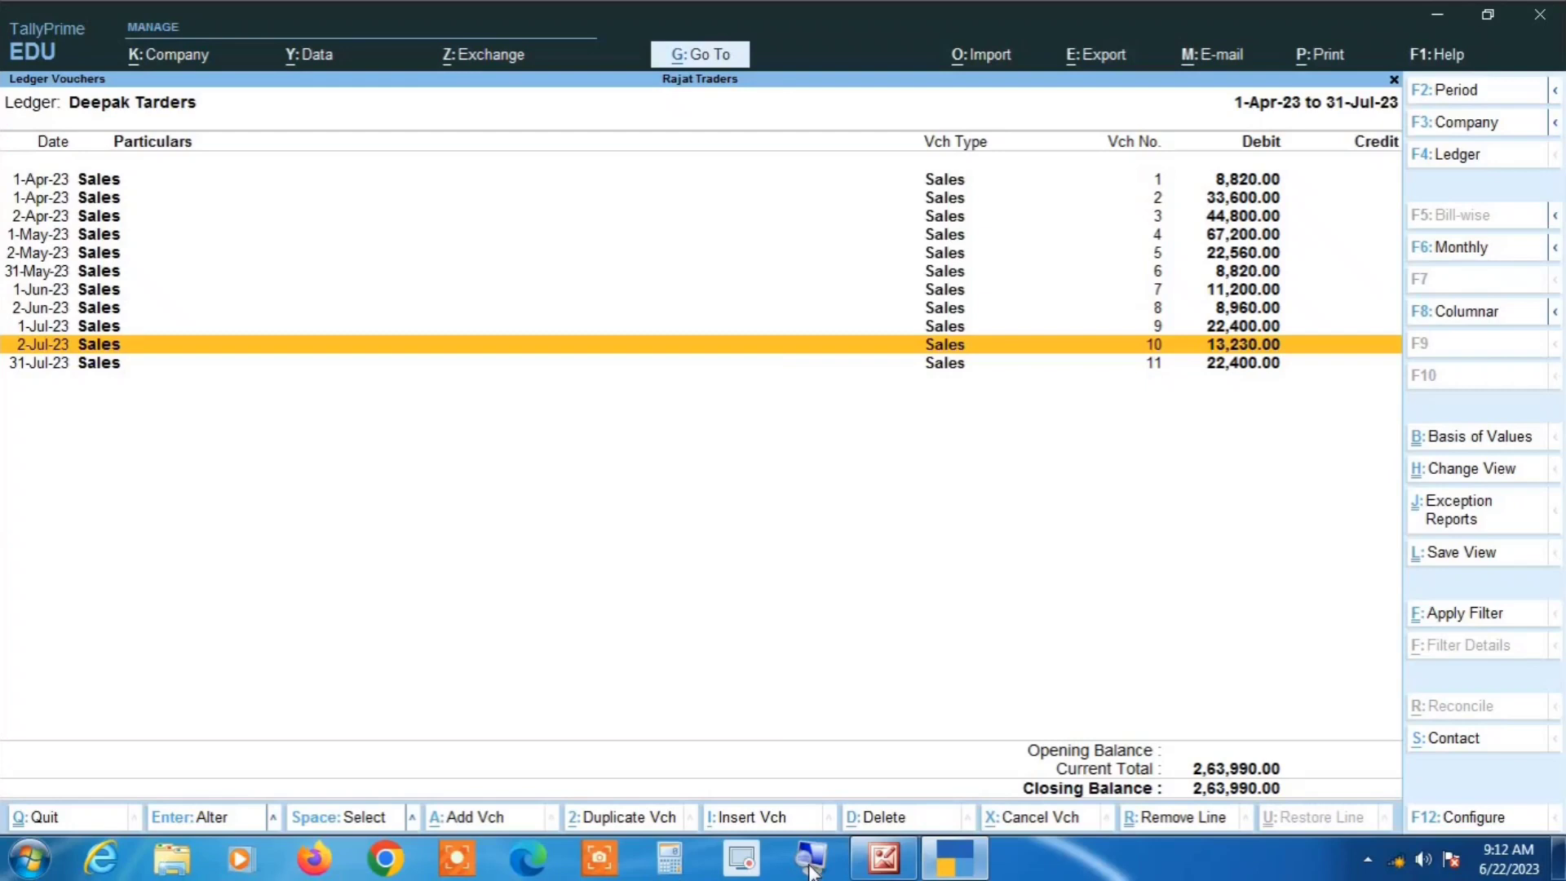
pyautogui.press('Up')
pyautogui.press('Down')
pyautogui.press('Down')
pyautogui.press('Up')
pyautogui.press('Up')
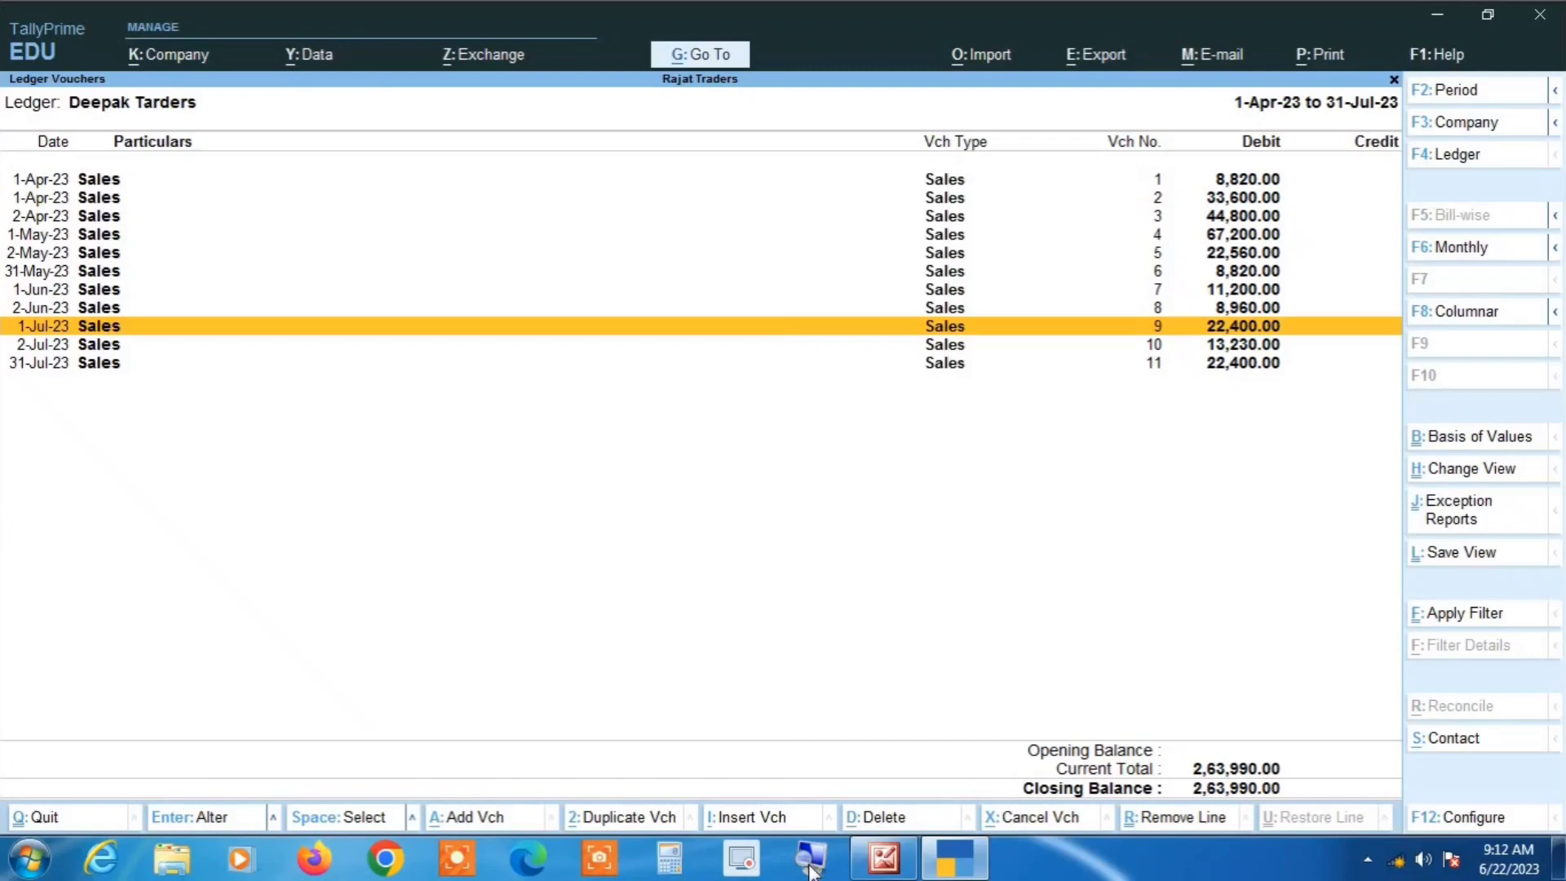
# - From the 1-Jul-23 sales voucher, inspect the party ledger's details through to the GST registration type, and leave both without saving
pyautogui.press('Return')
pyautogui.press('Return')
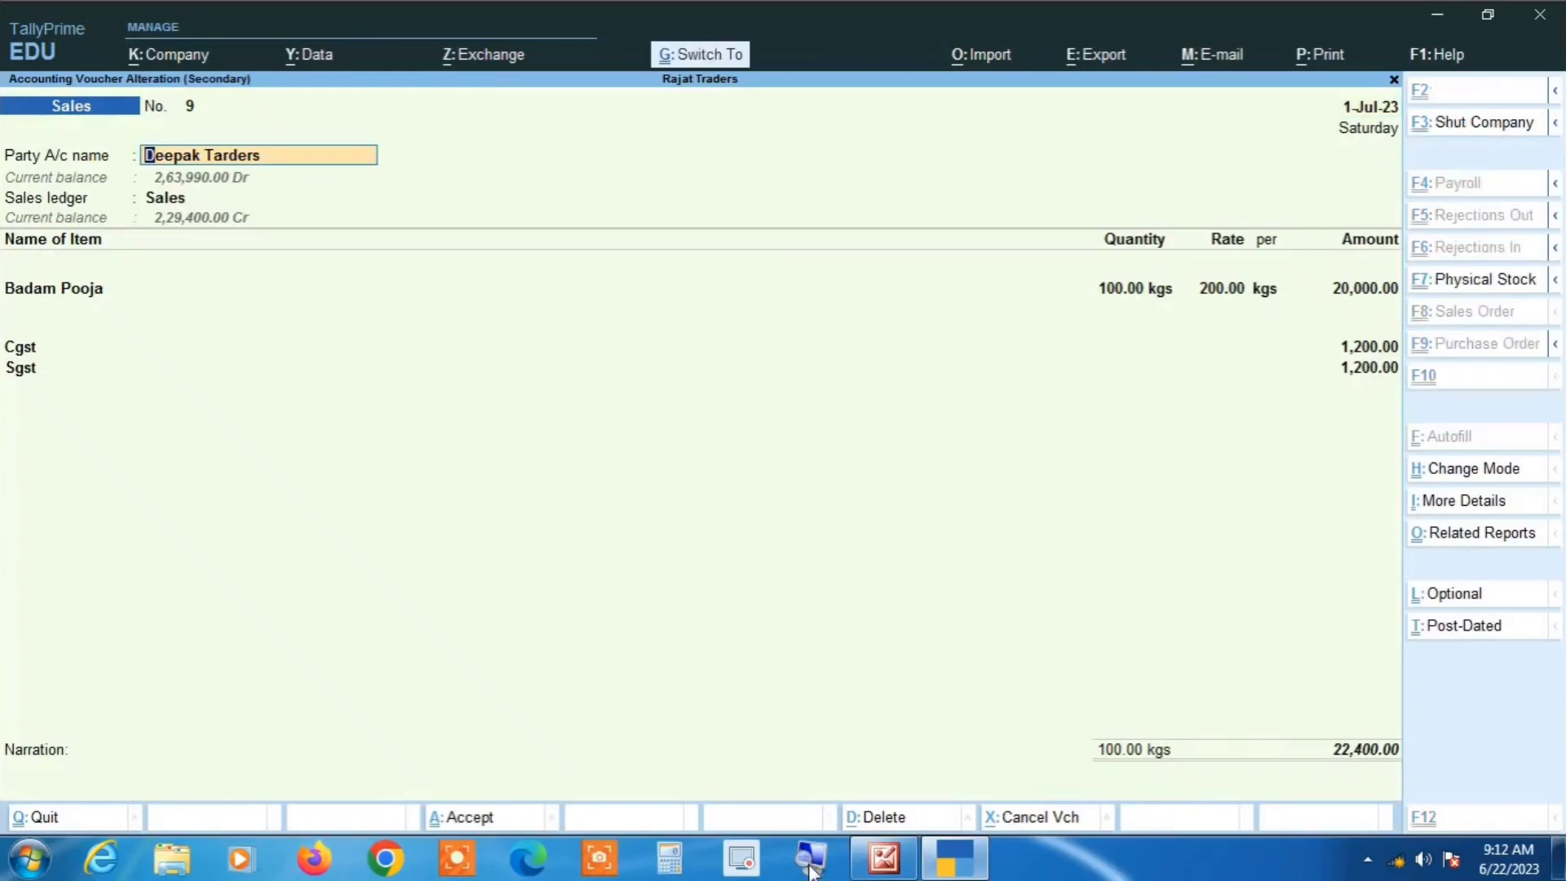
pyautogui.hotkey('ctrl', 'Return')
pyautogui.press('Return')
pyautogui.press('Return')
pyautogui.press('Return')
pyautogui.press('Return')
pyautogui.press('Return')
pyautogui.press('Return')
pyautogui.press('Return')
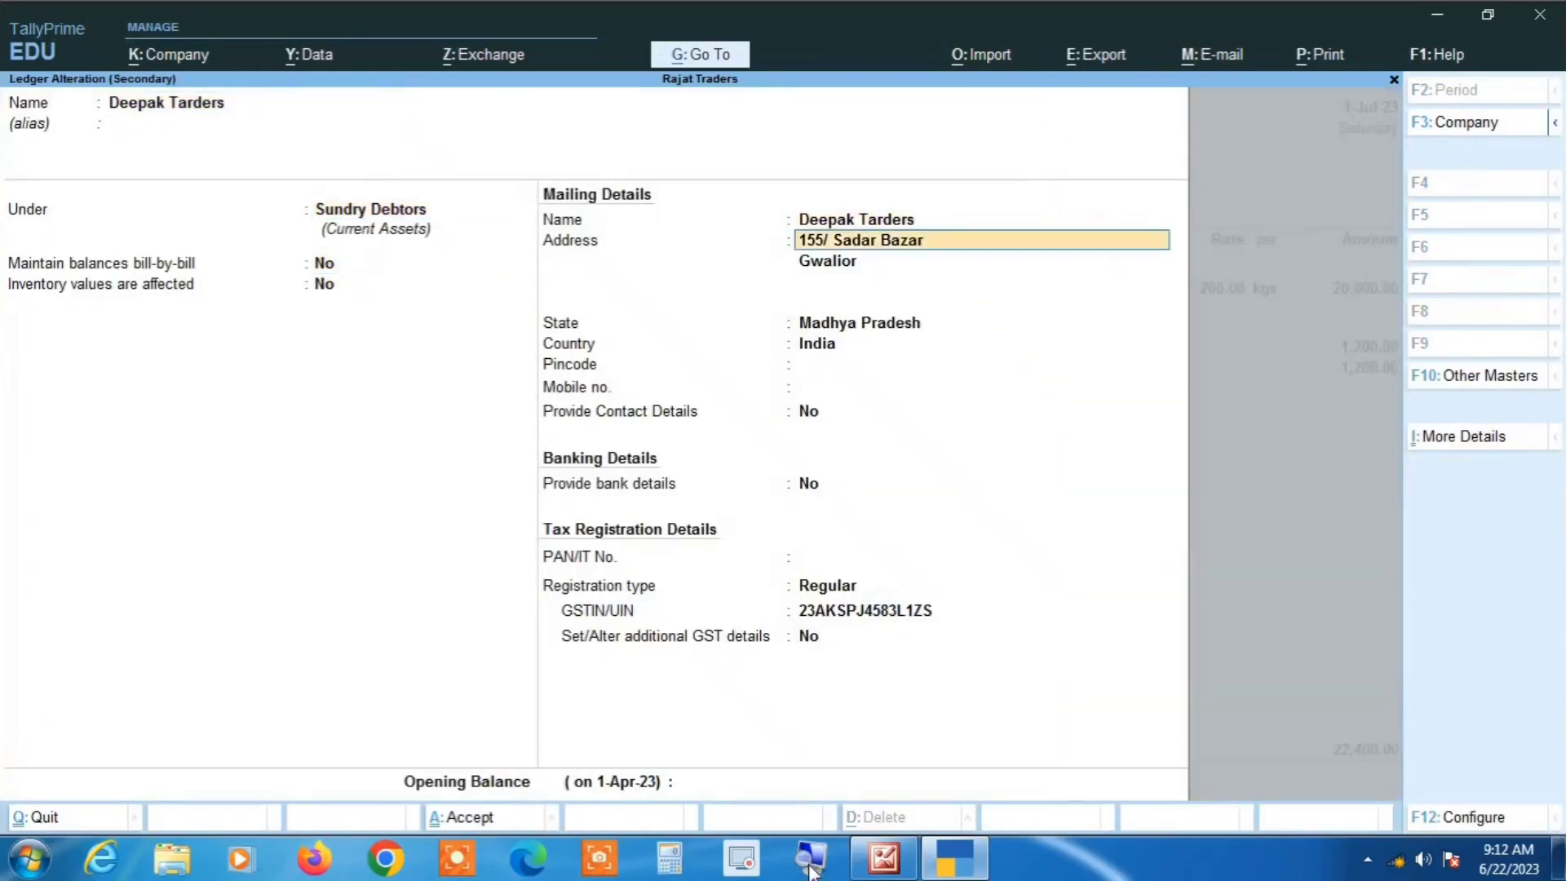
pyautogui.press('Return')
pyautogui.press('Return')
pyautogui.press('Return')
pyautogui.press('Return')
pyautogui.press('Return')
pyautogui.press('Return')
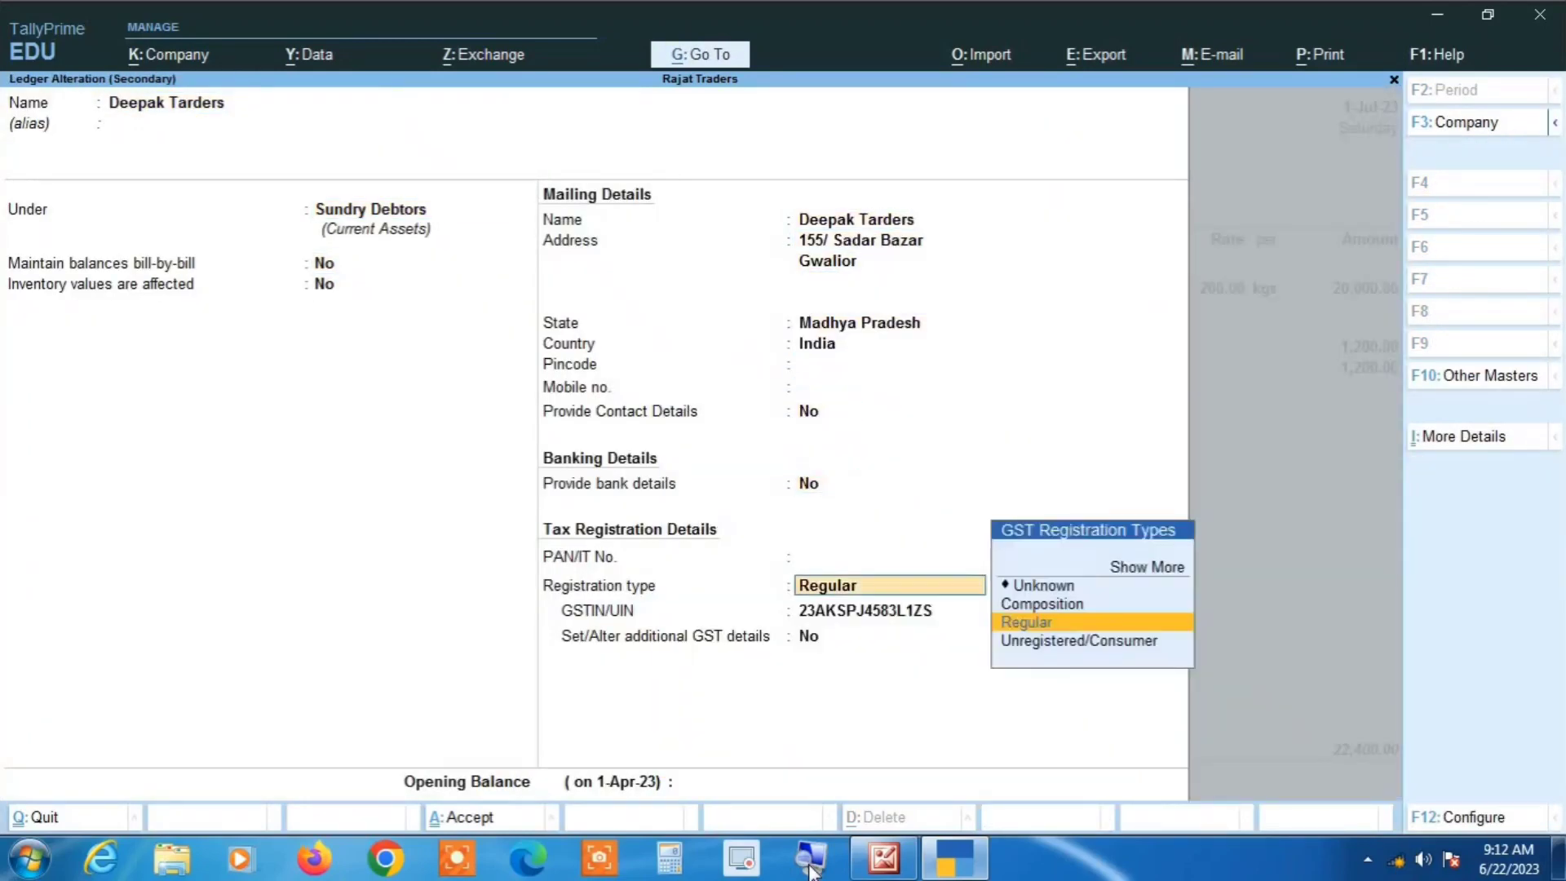
pyautogui.press('Escape')
pyautogui.press('y')
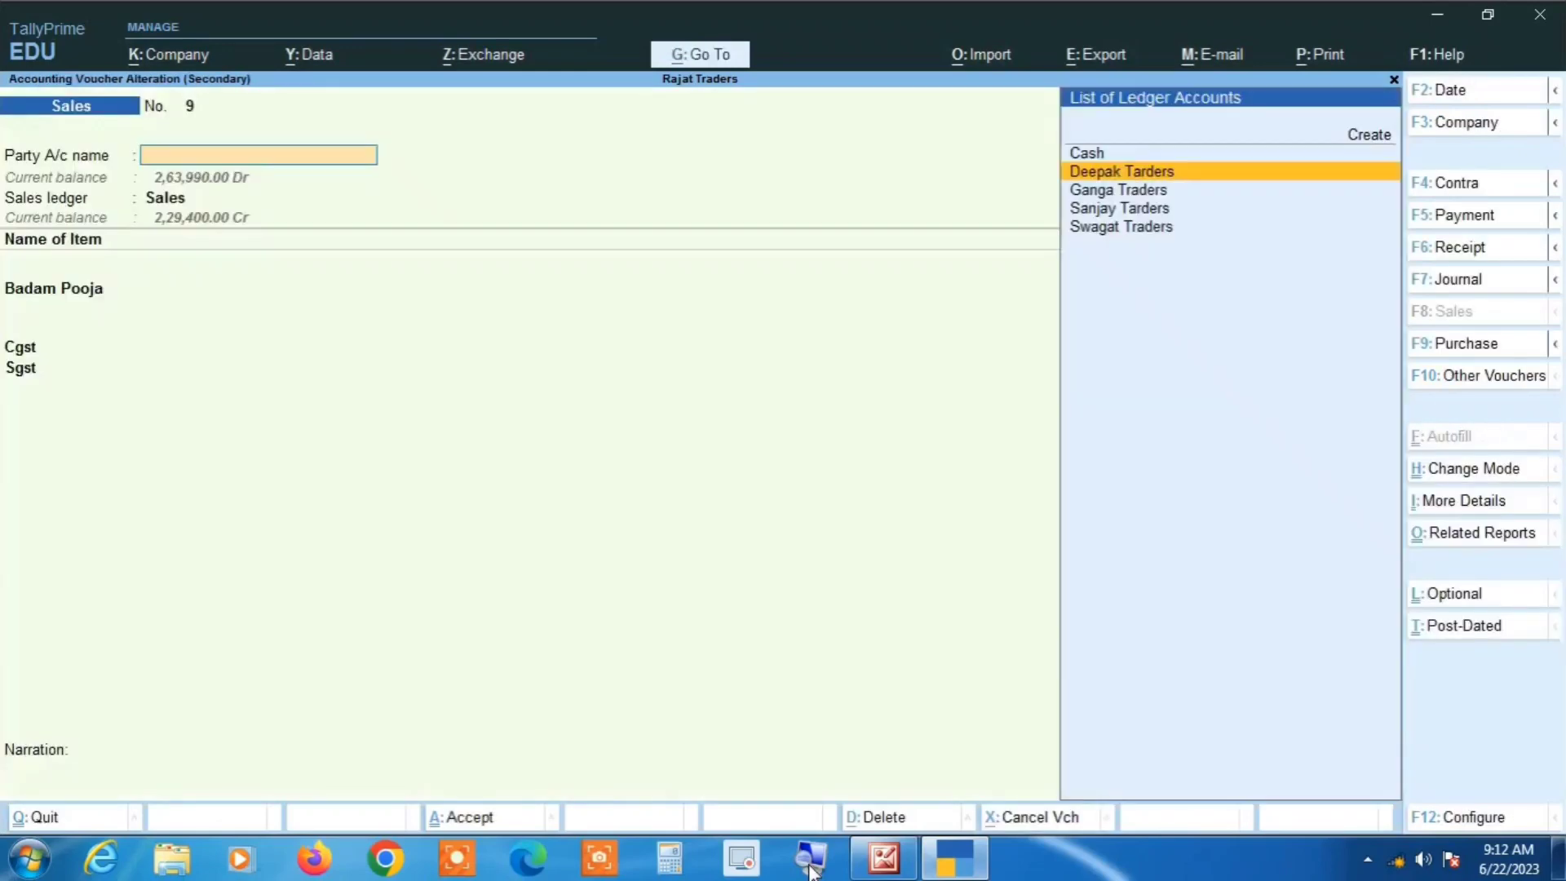
pyautogui.press('Escape')
pyautogui.press('y')
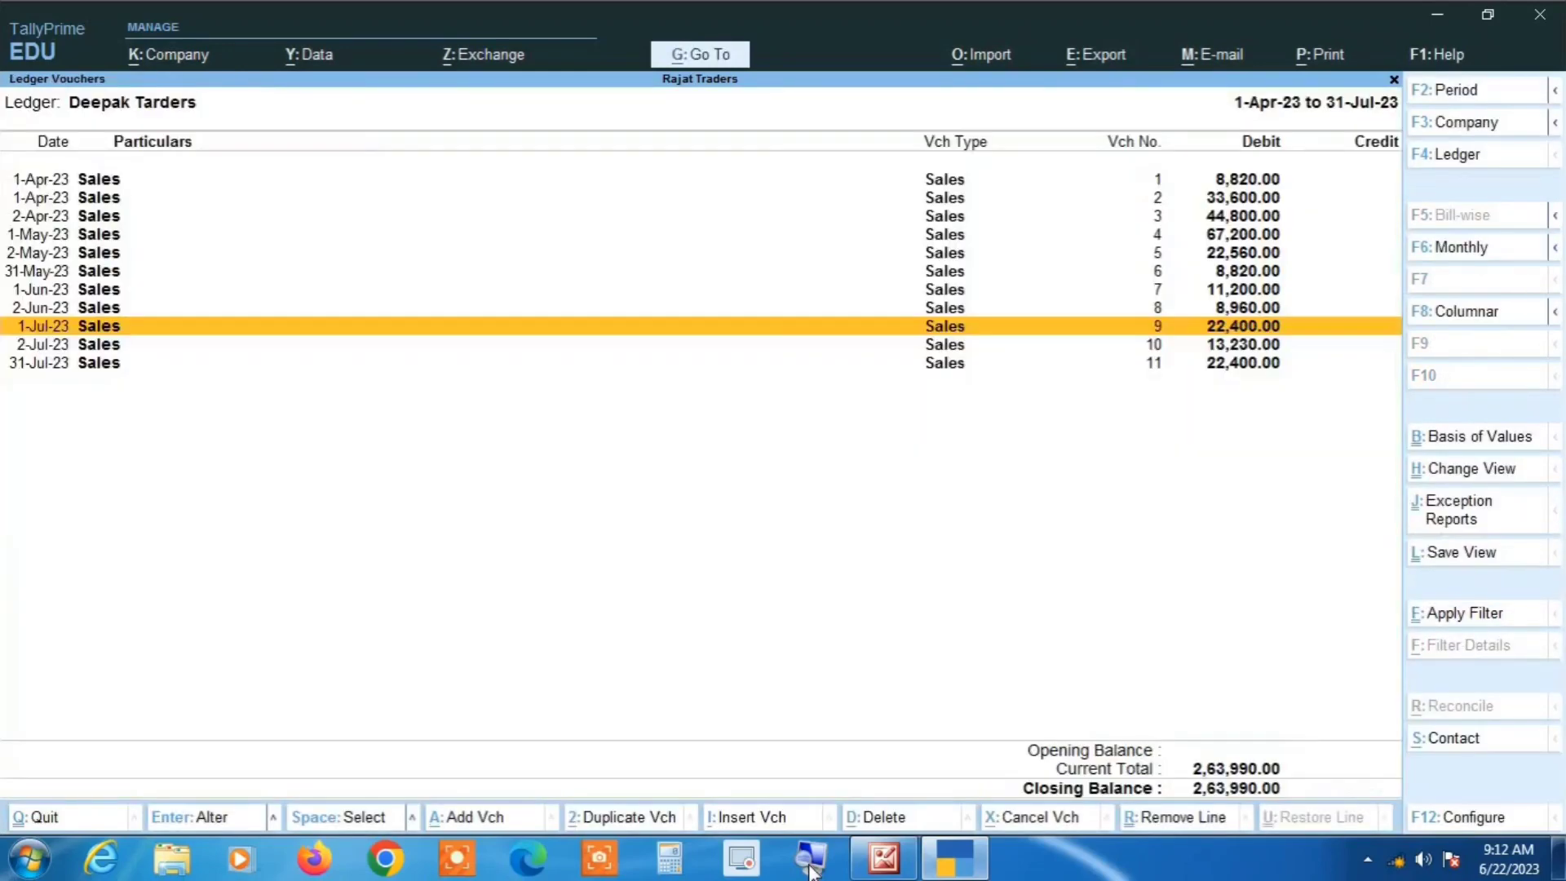
# - Review the ledger's sales entries month by month, from 1-Apr-23 through the July vouchers
pyautogui.press('Up')
pyautogui.press('Up')
pyautogui.press('Up')
pyautogui.press('Up')
pyautogui.press('Up')
pyautogui.press('Up')
pyautogui.press('Up')
pyautogui.press('Up')
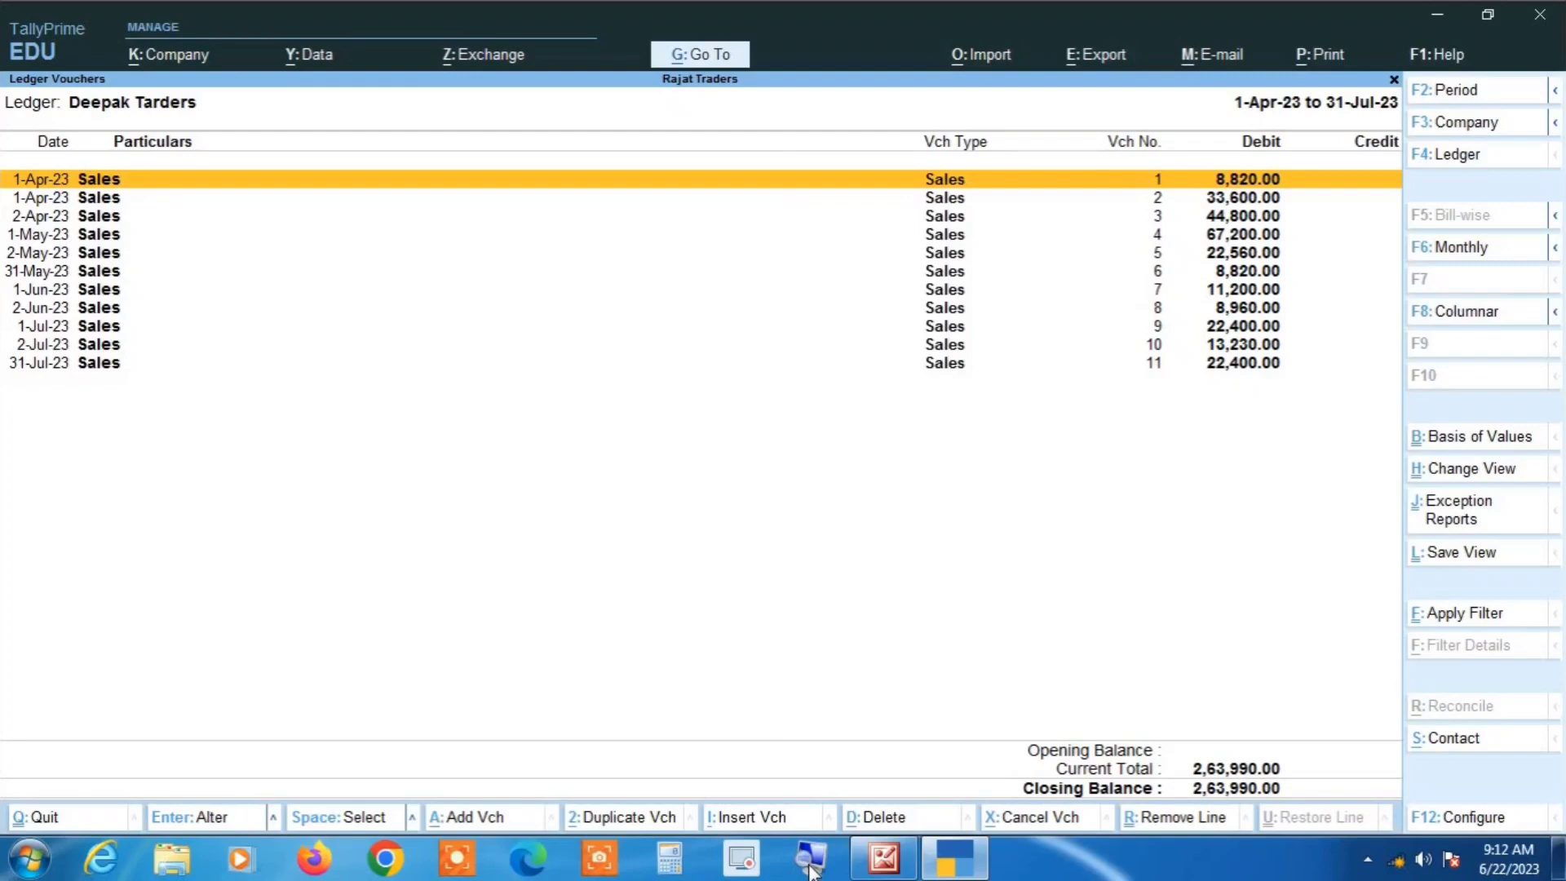
pyautogui.press('Down')
pyautogui.press('Down')
pyautogui.press('Down')
pyautogui.press('Down')
pyautogui.press('Down')
pyautogui.press('Down')
pyautogui.press('Down')
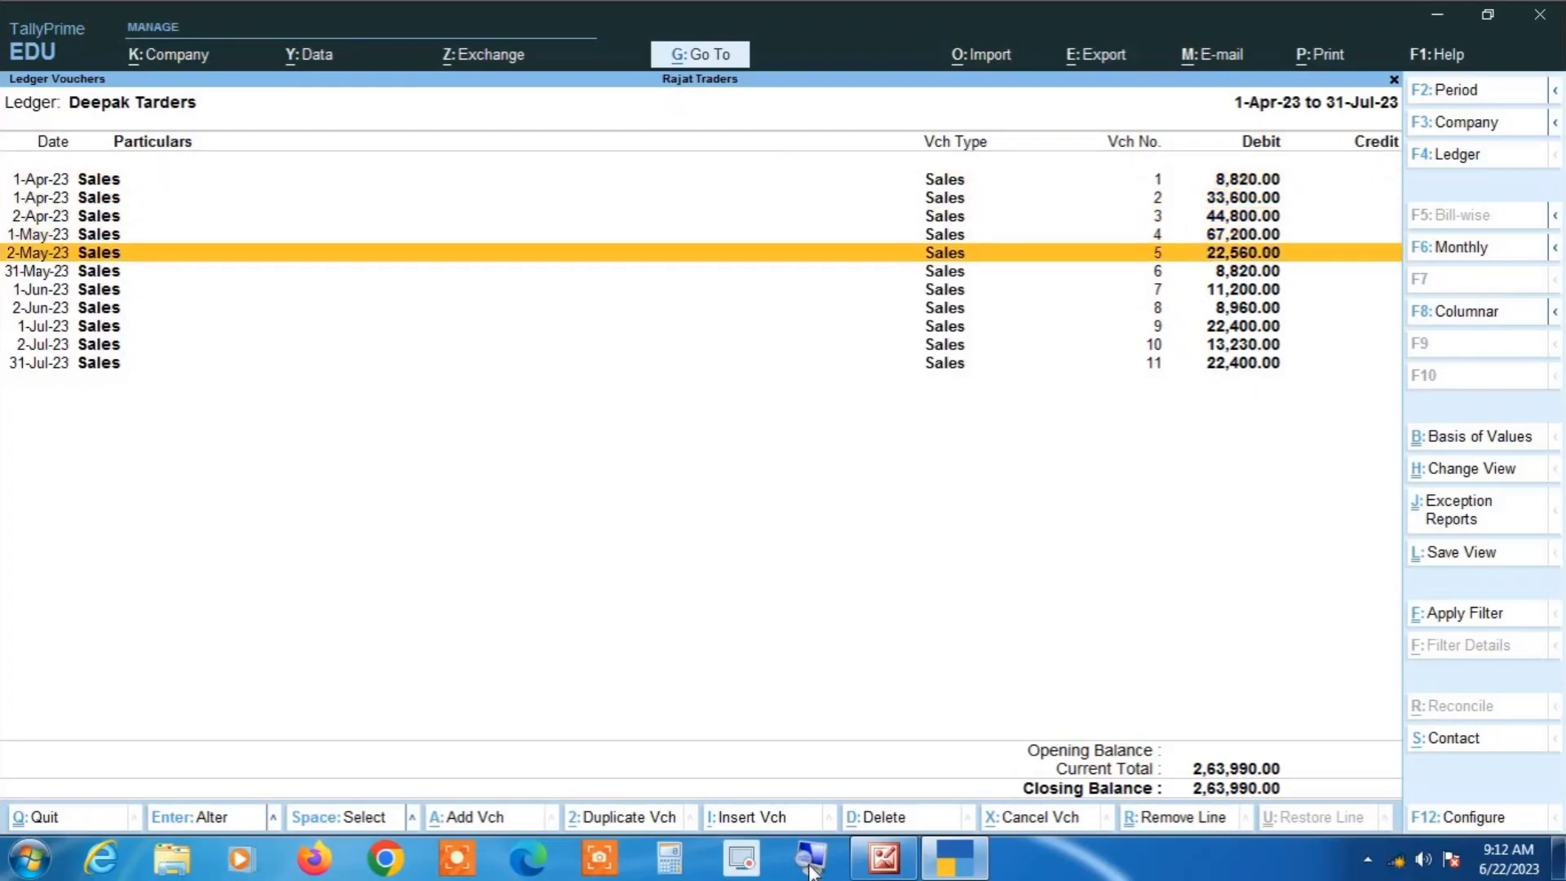
pyautogui.press('Up')
pyautogui.press('Up')
pyautogui.press('Home')
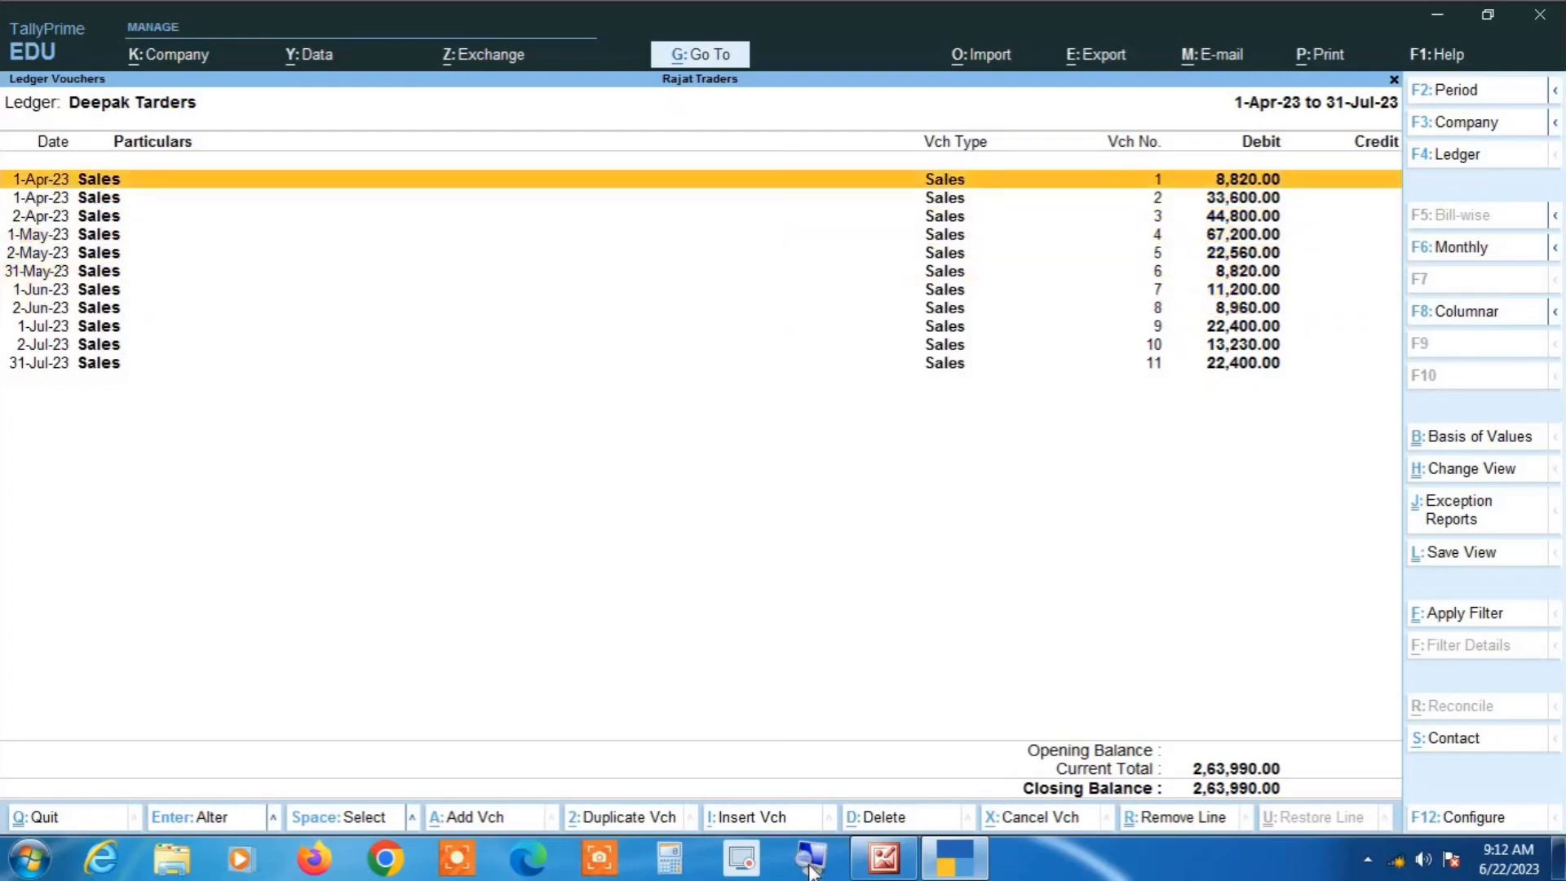
pyautogui.press('Down')
pyautogui.press('Down')
pyautogui.press('Down')
pyautogui.press('Down')
pyautogui.press('Down')
pyautogui.press('Down')
pyautogui.press('Down')
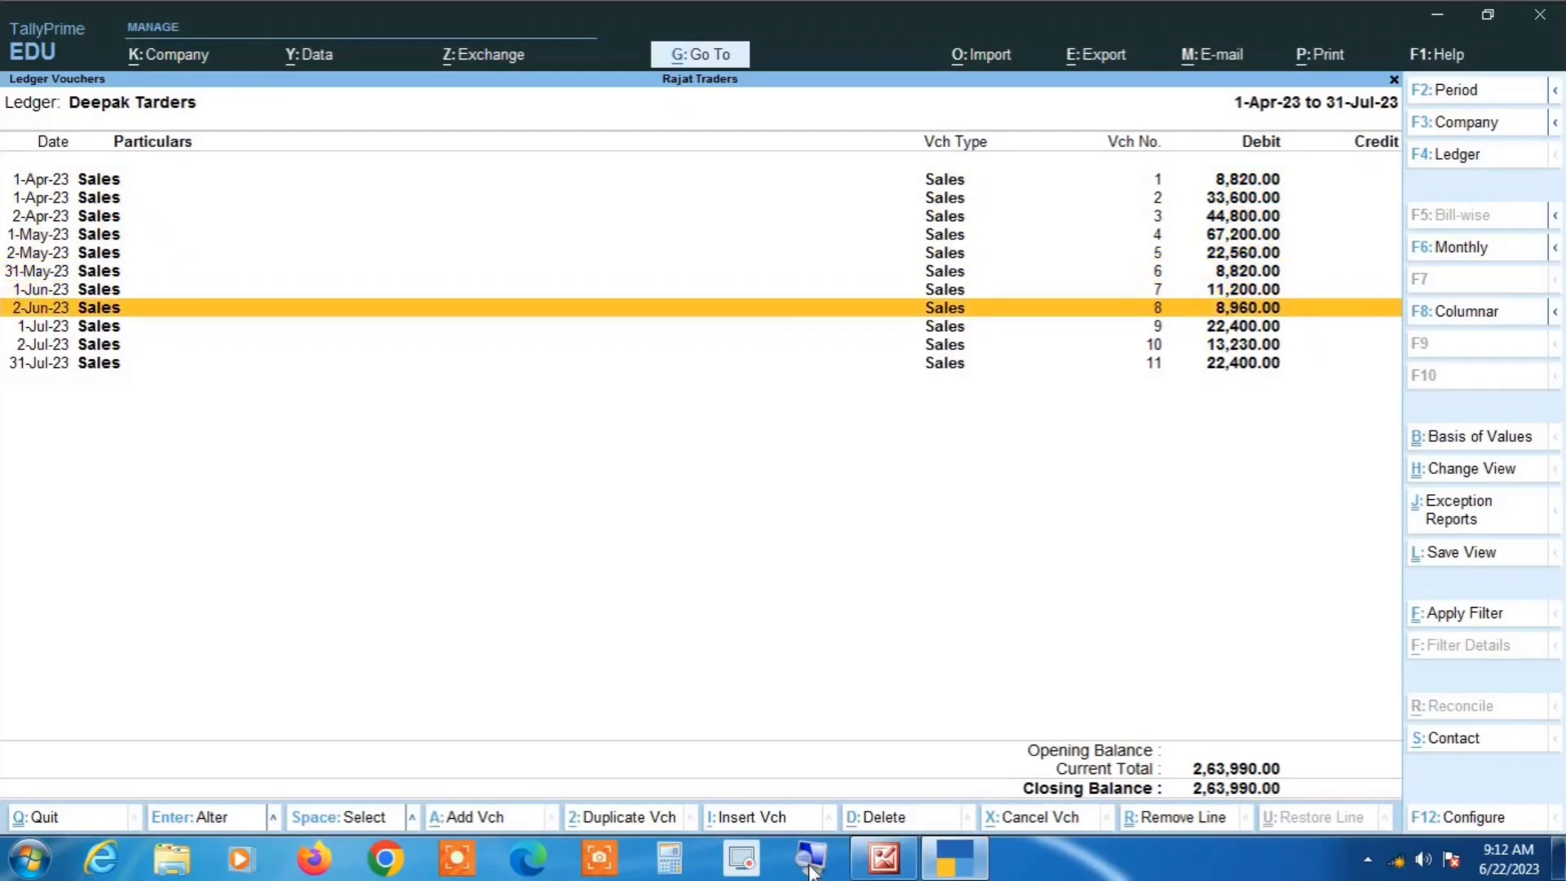
pyautogui.press('Down')
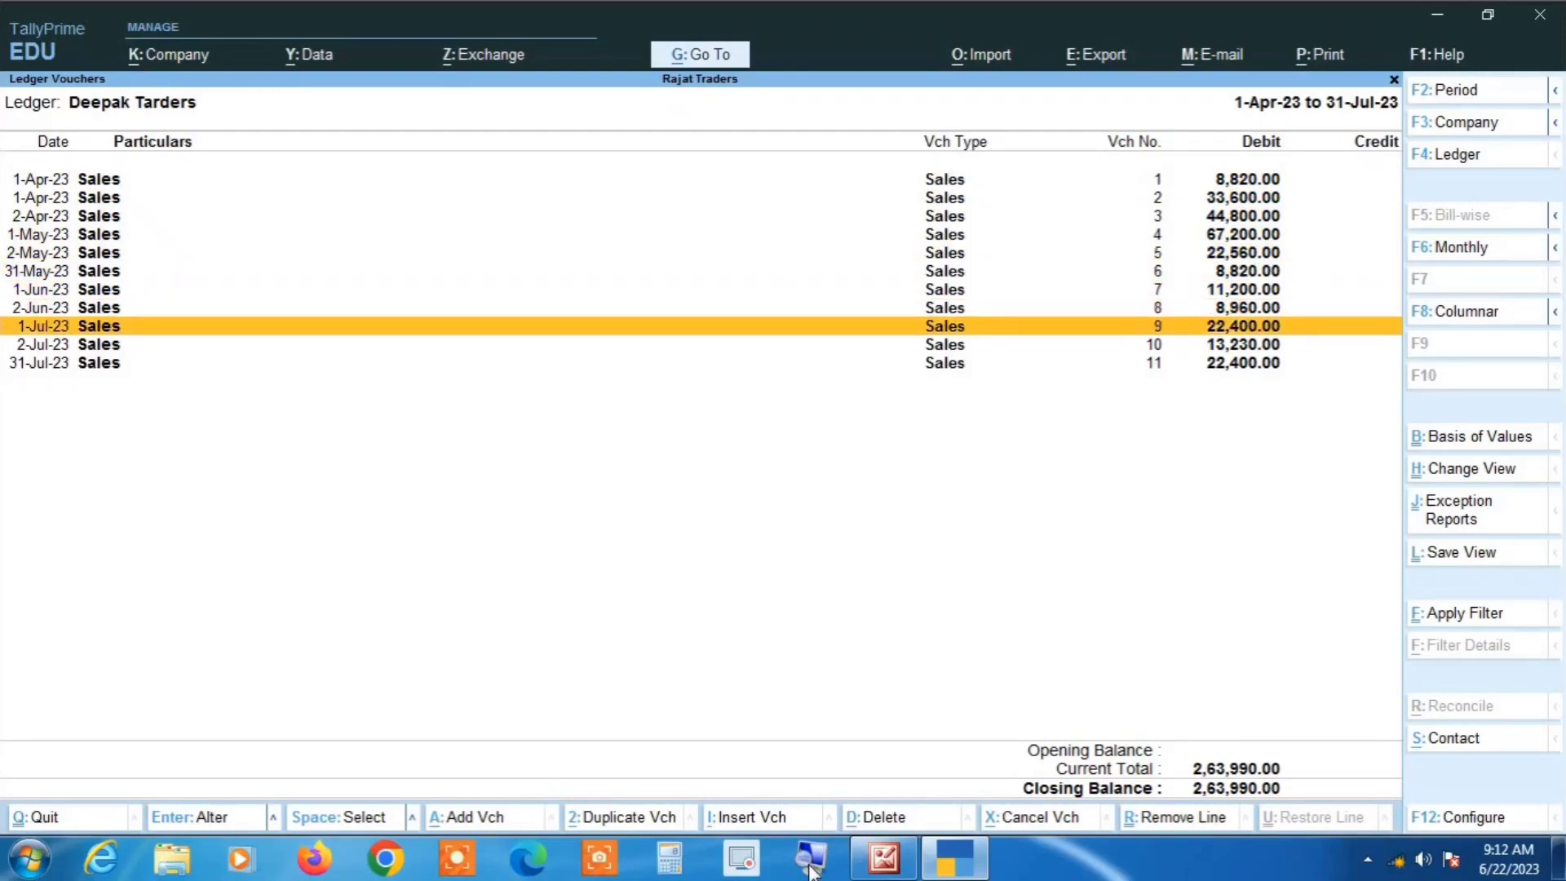
pyautogui.press('Down')
pyautogui.press('Down')
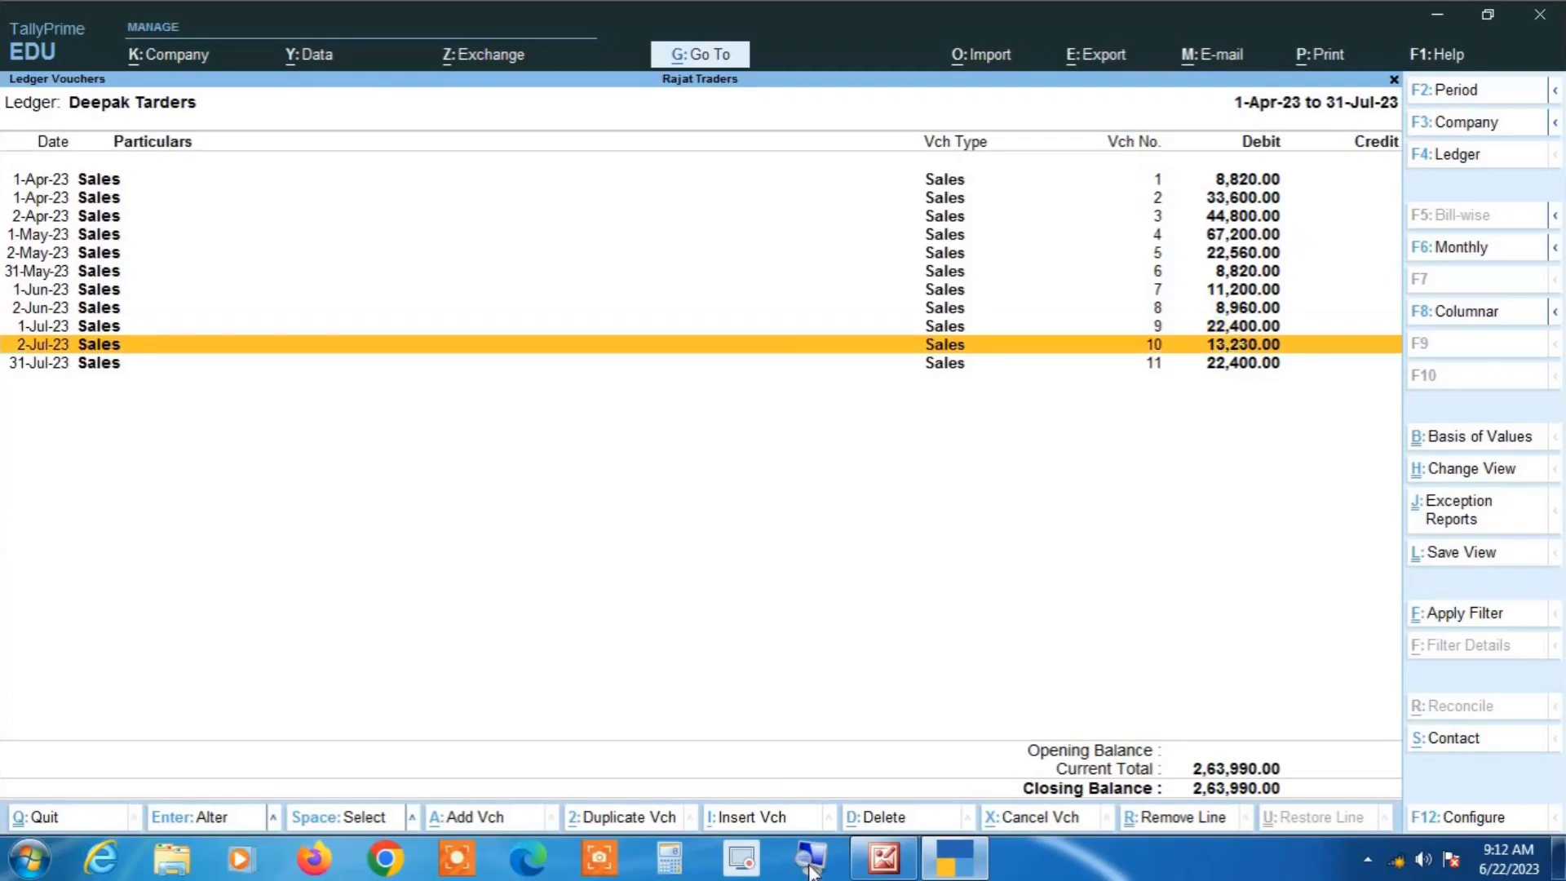
pyautogui.press('Up')
pyautogui.press('Up')
pyautogui.press('Up')
pyautogui.press('Up')
pyautogui.press('Up')
pyautogui.press('Up')
pyautogui.press('Up')
pyautogui.press('Up')
pyautogui.press('Up')
pyautogui.press('Up')
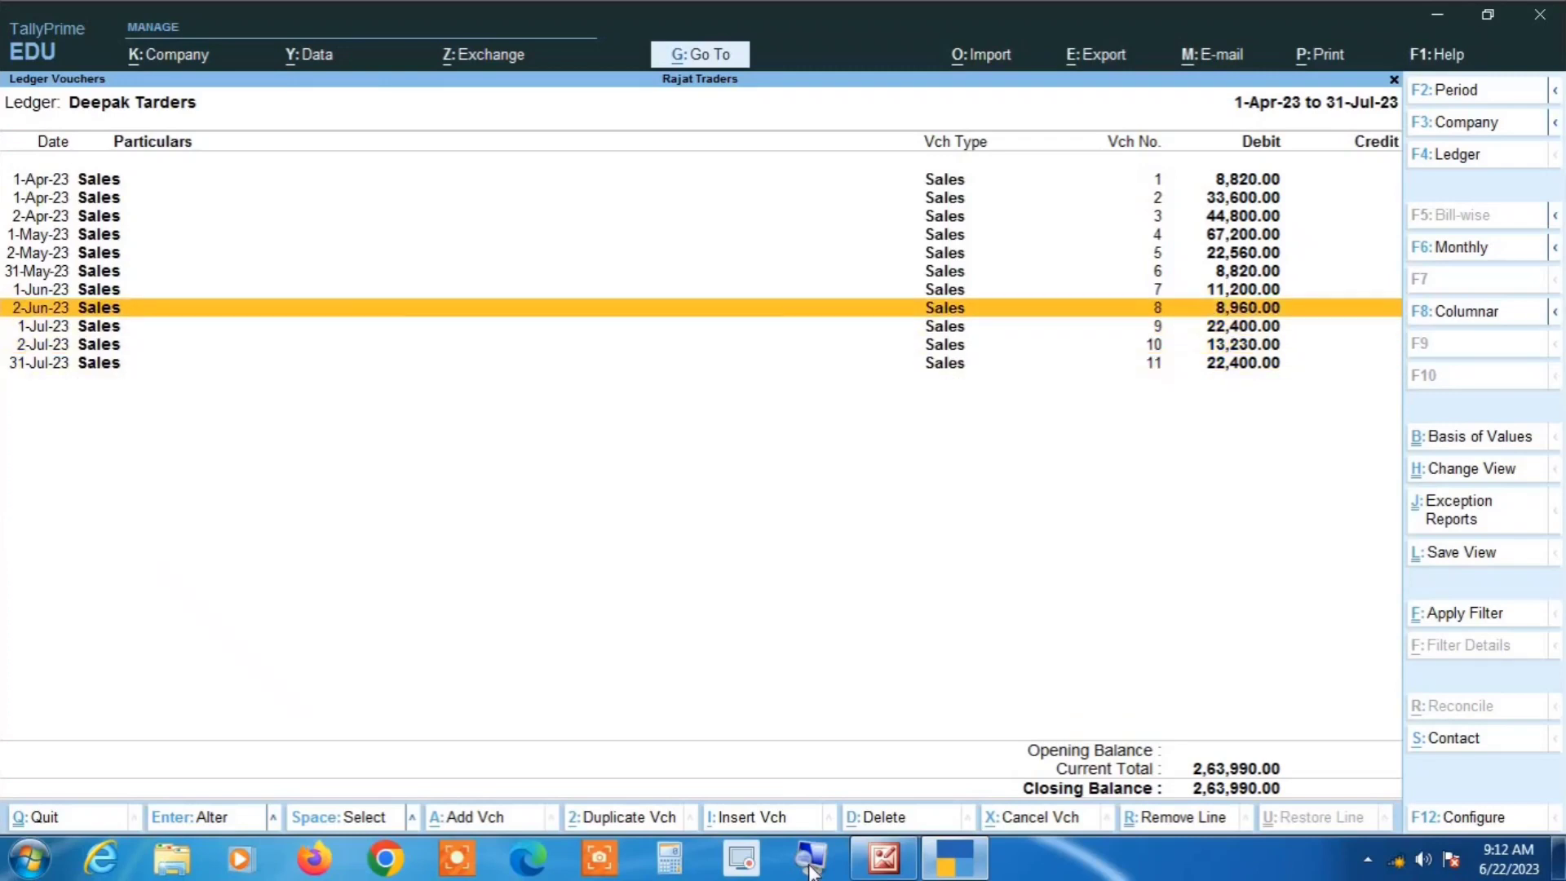
pyautogui.press('Down')
pyautogui.press('Down')
pyautogui.press('Down')
pyautogui.press('Down')
pyautogui.press('Down')
pyautogui.press('Down')
pyautogui.press('Down')
pyautogui.press('Down')
pyautogui.press('Down')
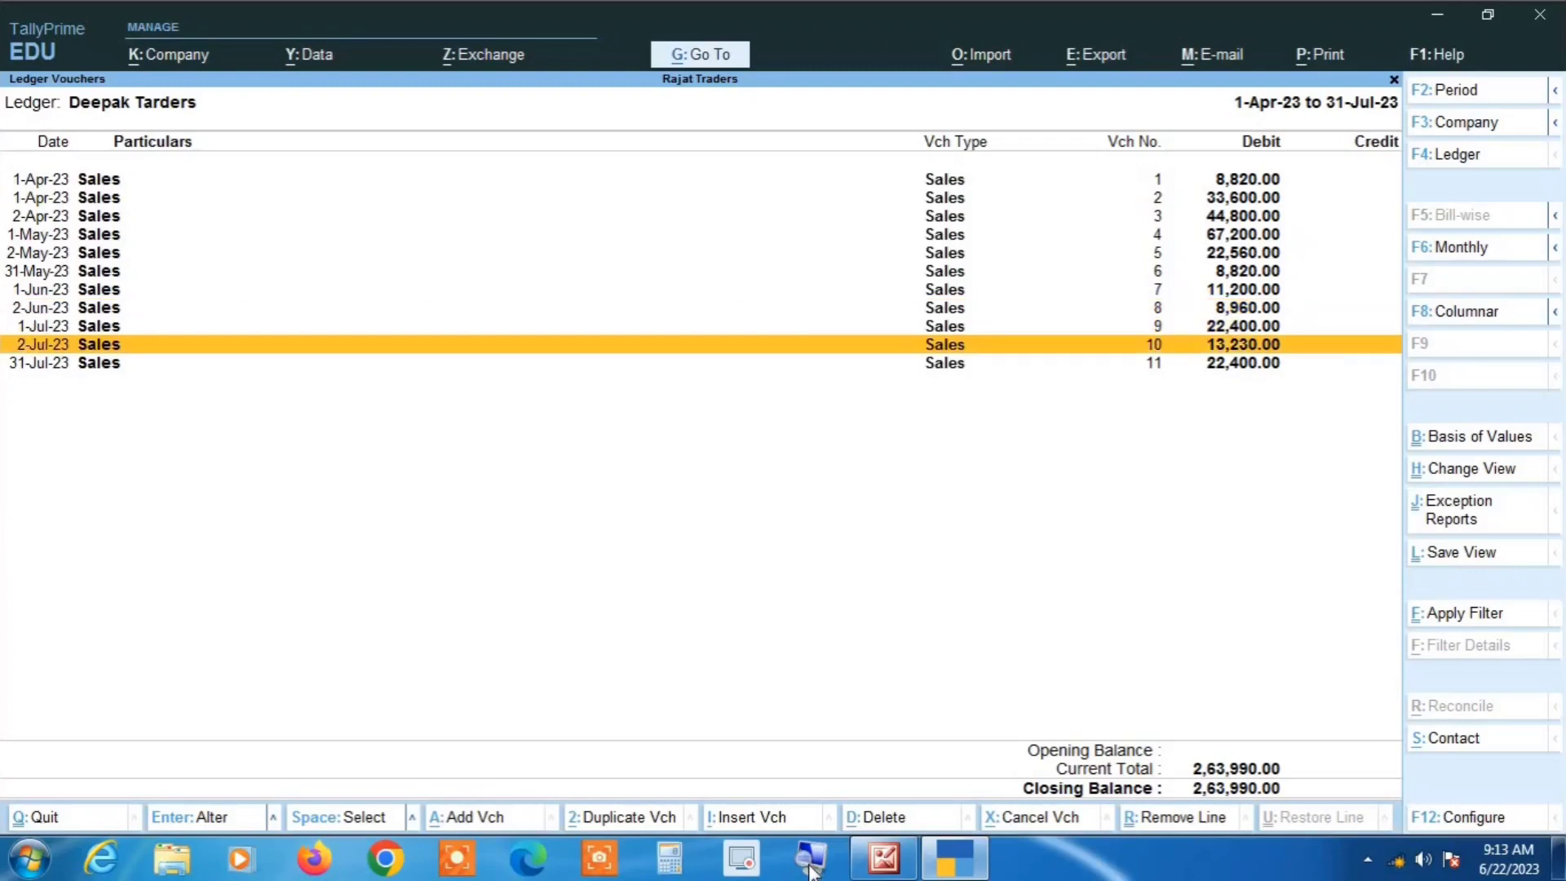
# - Examine the July sales vouchers and compare them with the preceding entries dated before 1-Jul-23
pyautogui.press('Up')
pyautogui.press('Down')
pyautogui.press('Down')
pyautogui.press('Up')
pyautogui.press('Up')
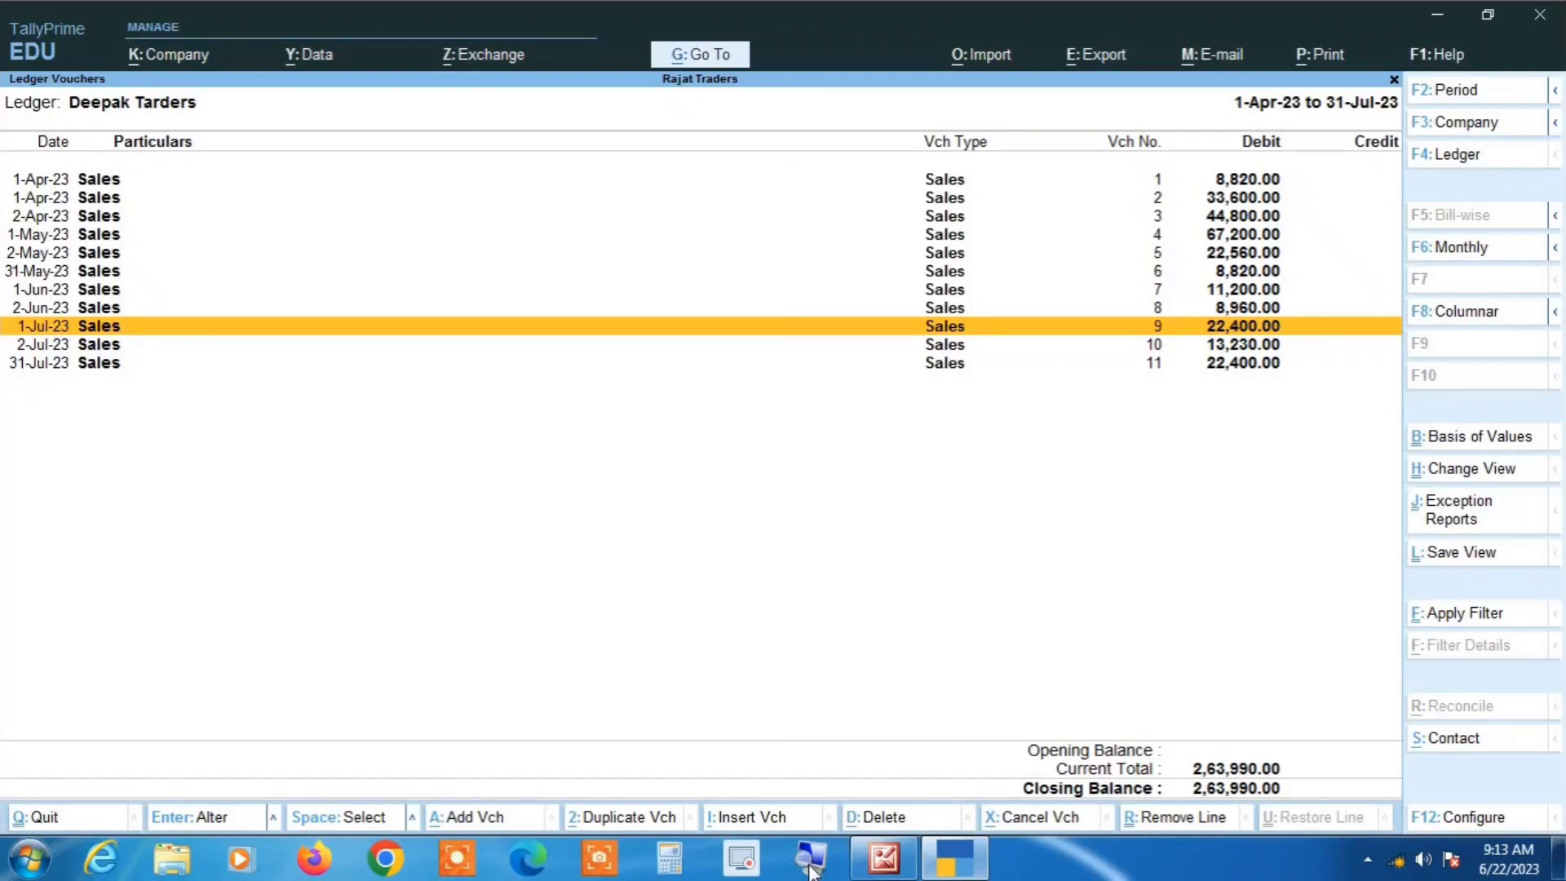
pyautogui.press('Up')
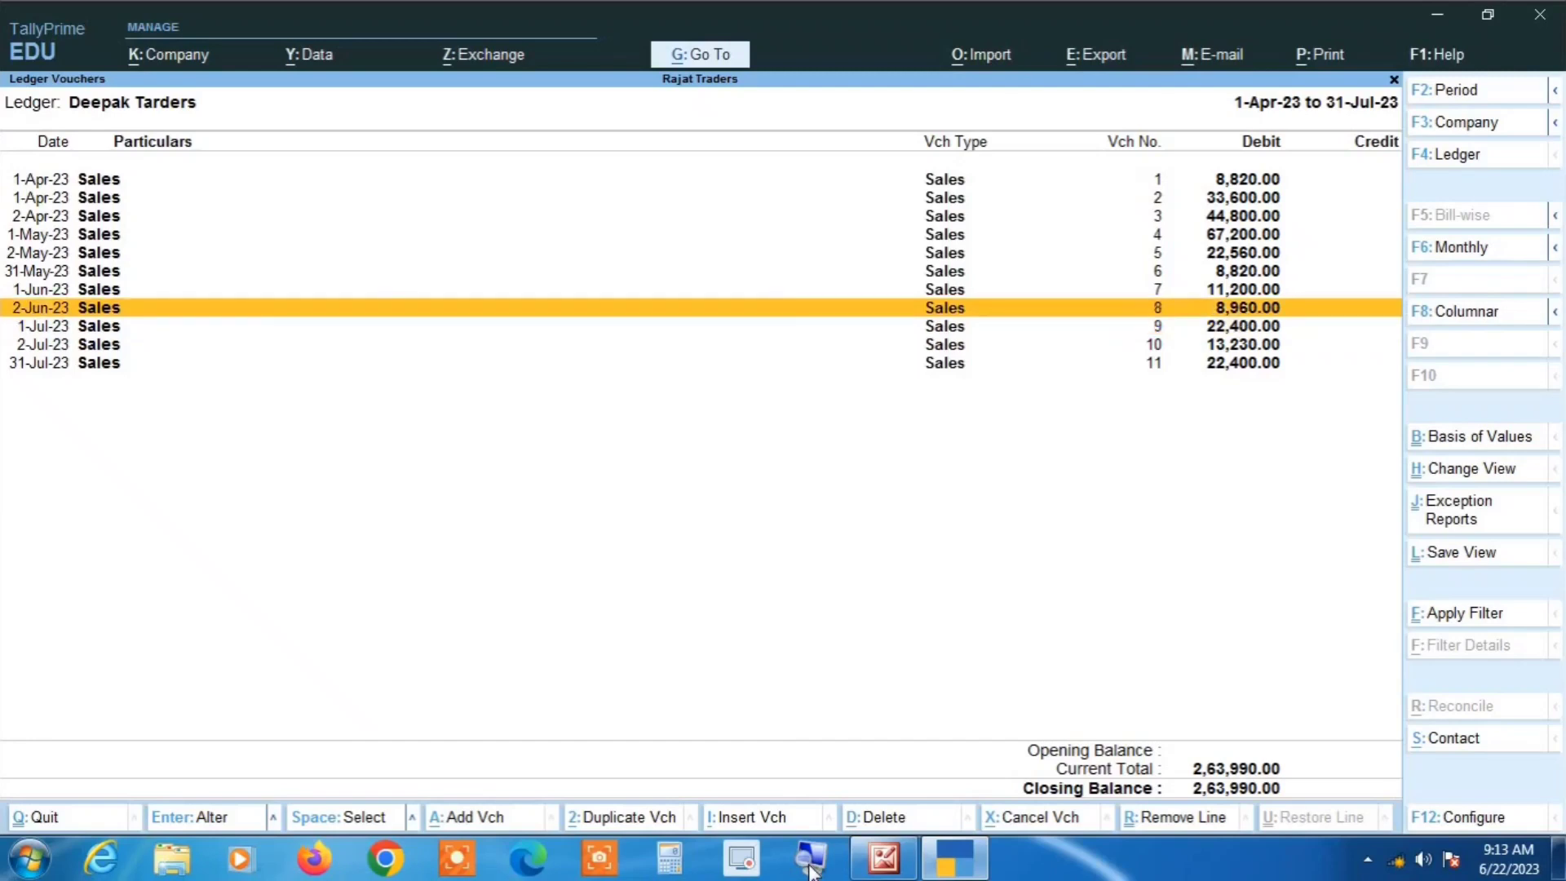
pyautogui.press('Up')
pyautogui.press('Up')
pyautogui.press('Up')
pyautogui.press('Up')
pyautogui.press('Up')
pyautogui.press('Up')
pyautogui.press('Up')
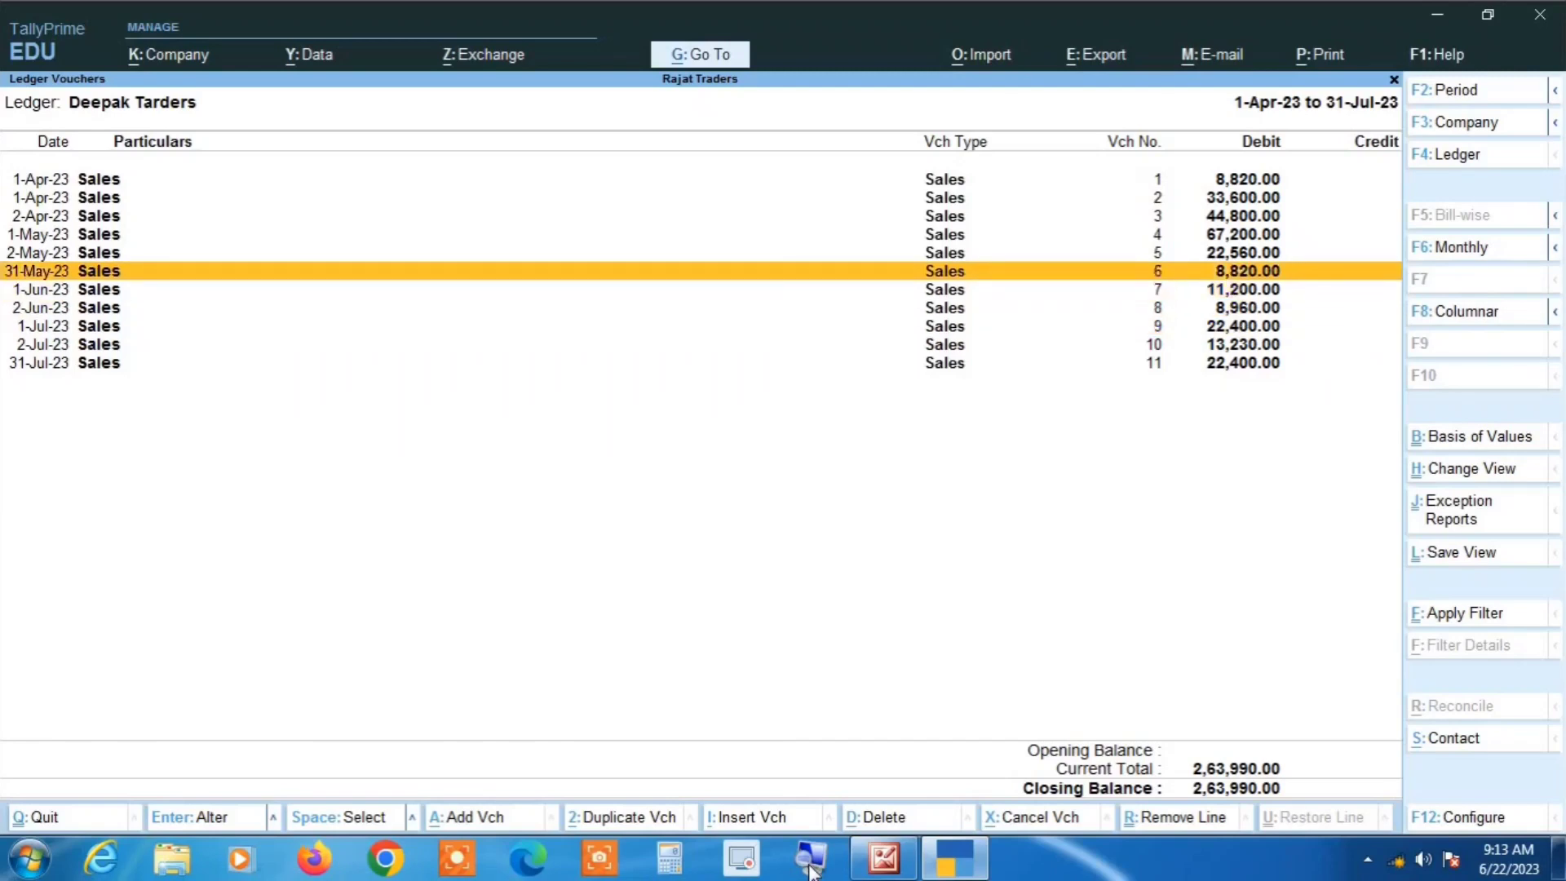
# - Review the party's sales vouchers from 31-May-23 through 31-Jul-23, and leave the ledger report for the Gateway of Tally
pyautogui.press('Down')
pyautogui.press('Down')
pyautogui.press('Down')
pyautogui.press('Down')
pyautogui.press('Down')
pyautogui.press('Down')
pyautogui.press('Down')
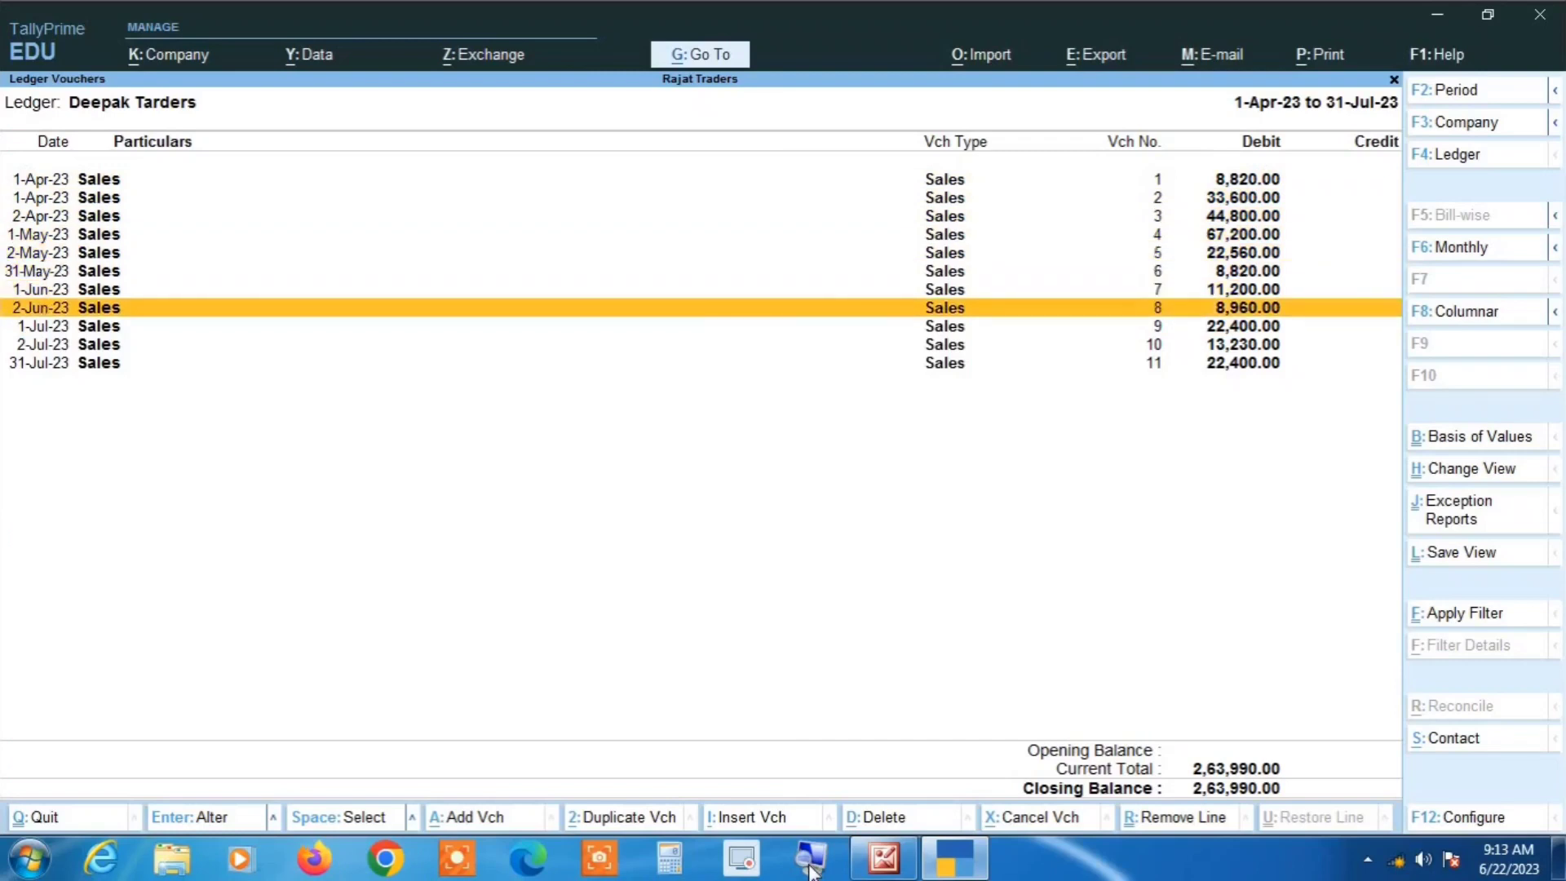
pyautogui.press('Down')
pyautogui.press('Down')
pyautogui.press('Down')
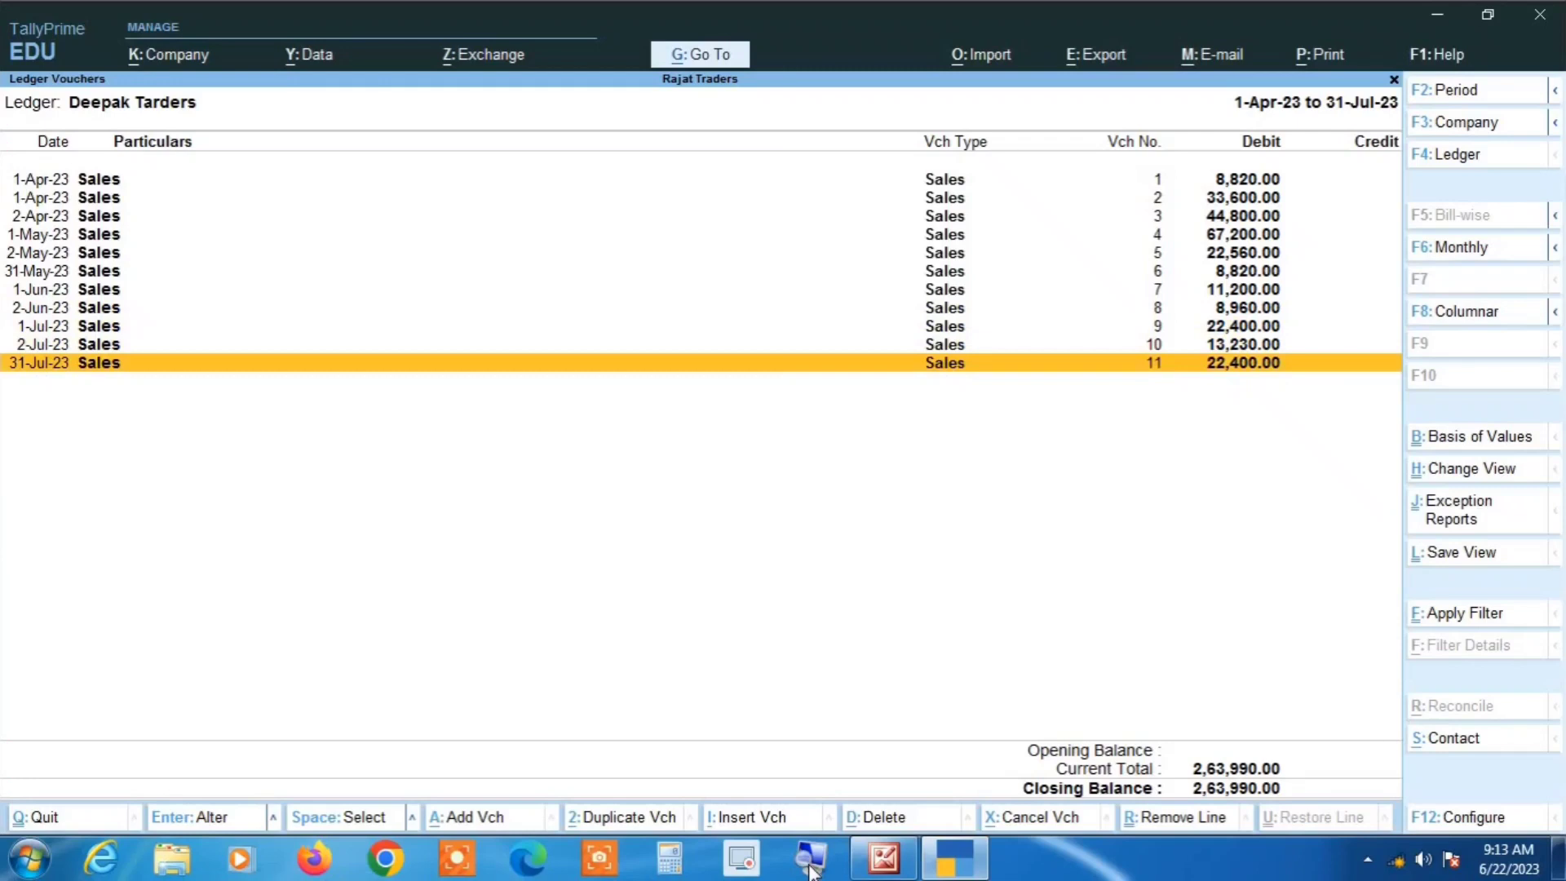
pyautogui.press('Escape')
pyautogui.press('Escape')
pyautogui.press('Escape')
pyautogui.press('Escape')
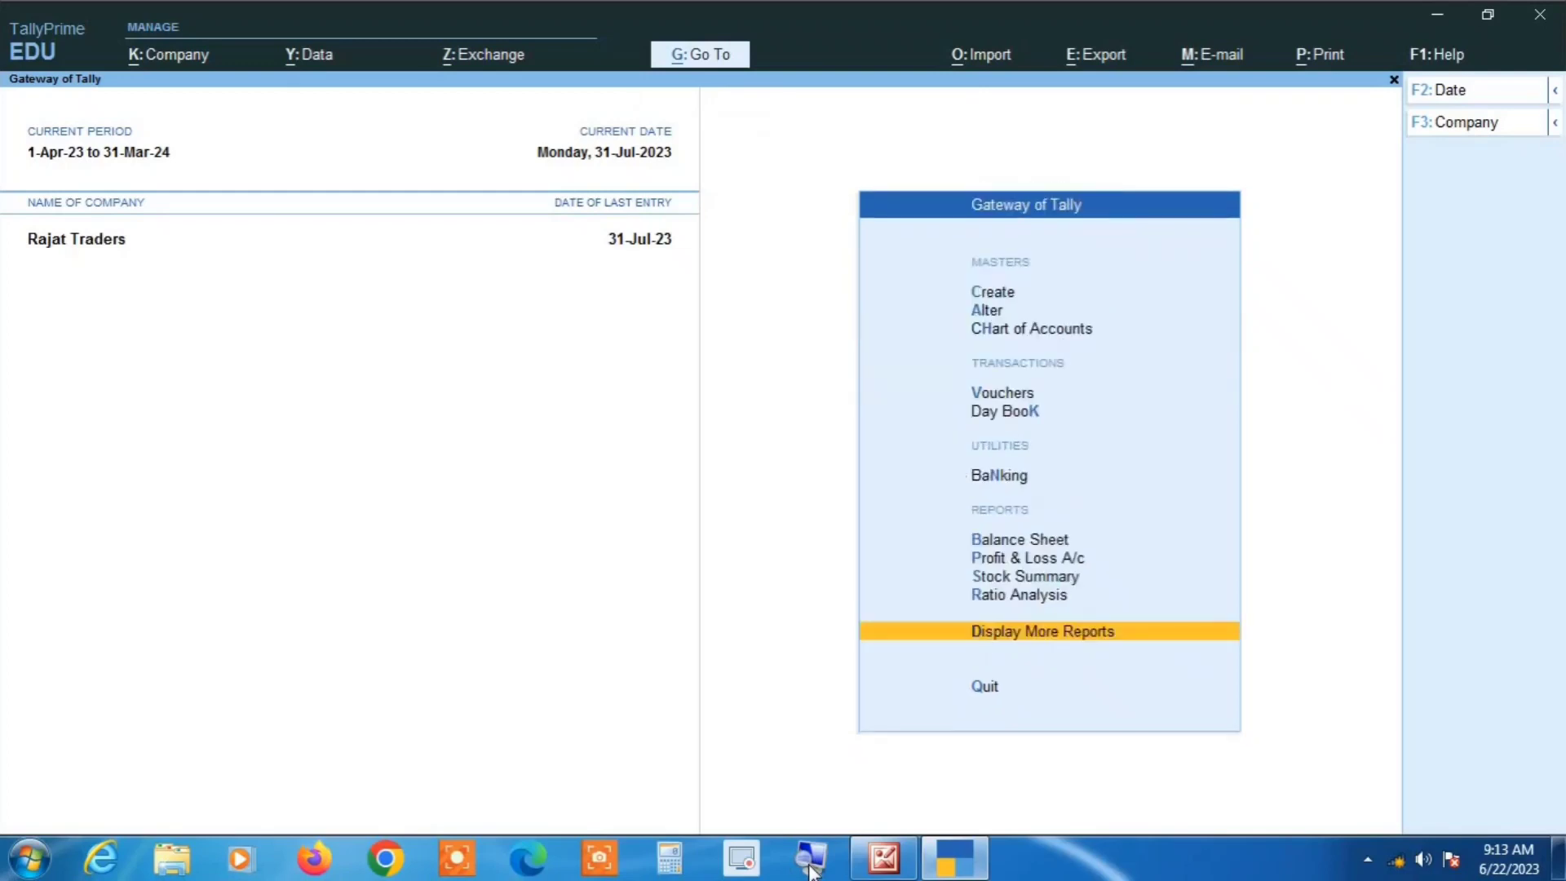
# - Open the Deepak Tarders ledger master for alteration
pyautogui.press('Up')
pyautogui.press('Up')
pyautogui.press('Up')
pyautogui.press('Up')
pyautogui.press('Up')
pyautogui.press('Up')
pyautogui.press('Up')
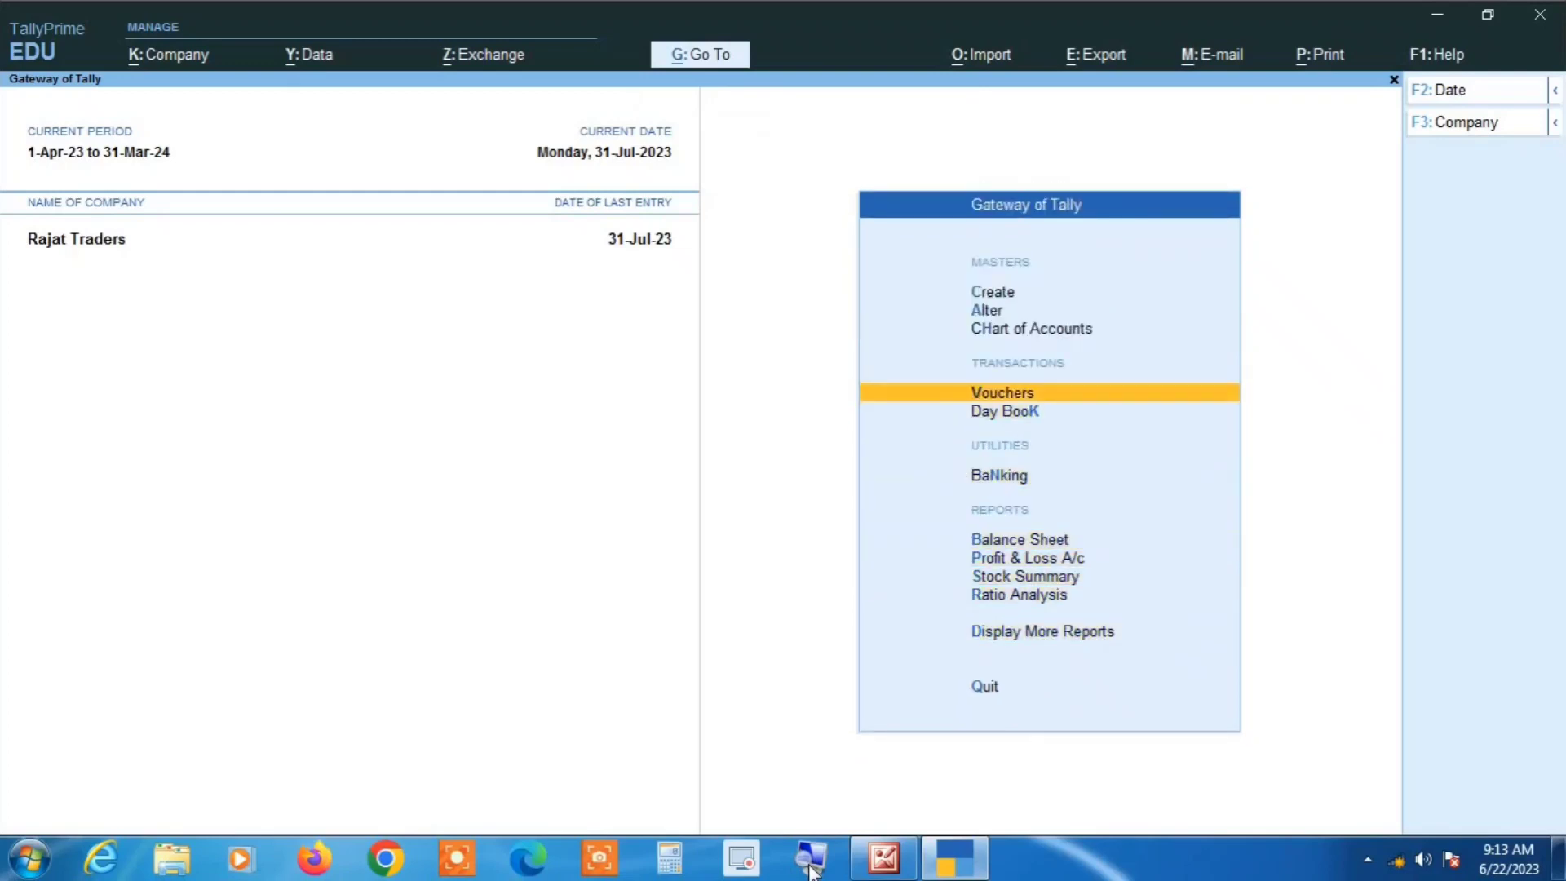
pyautogui.press('Return')
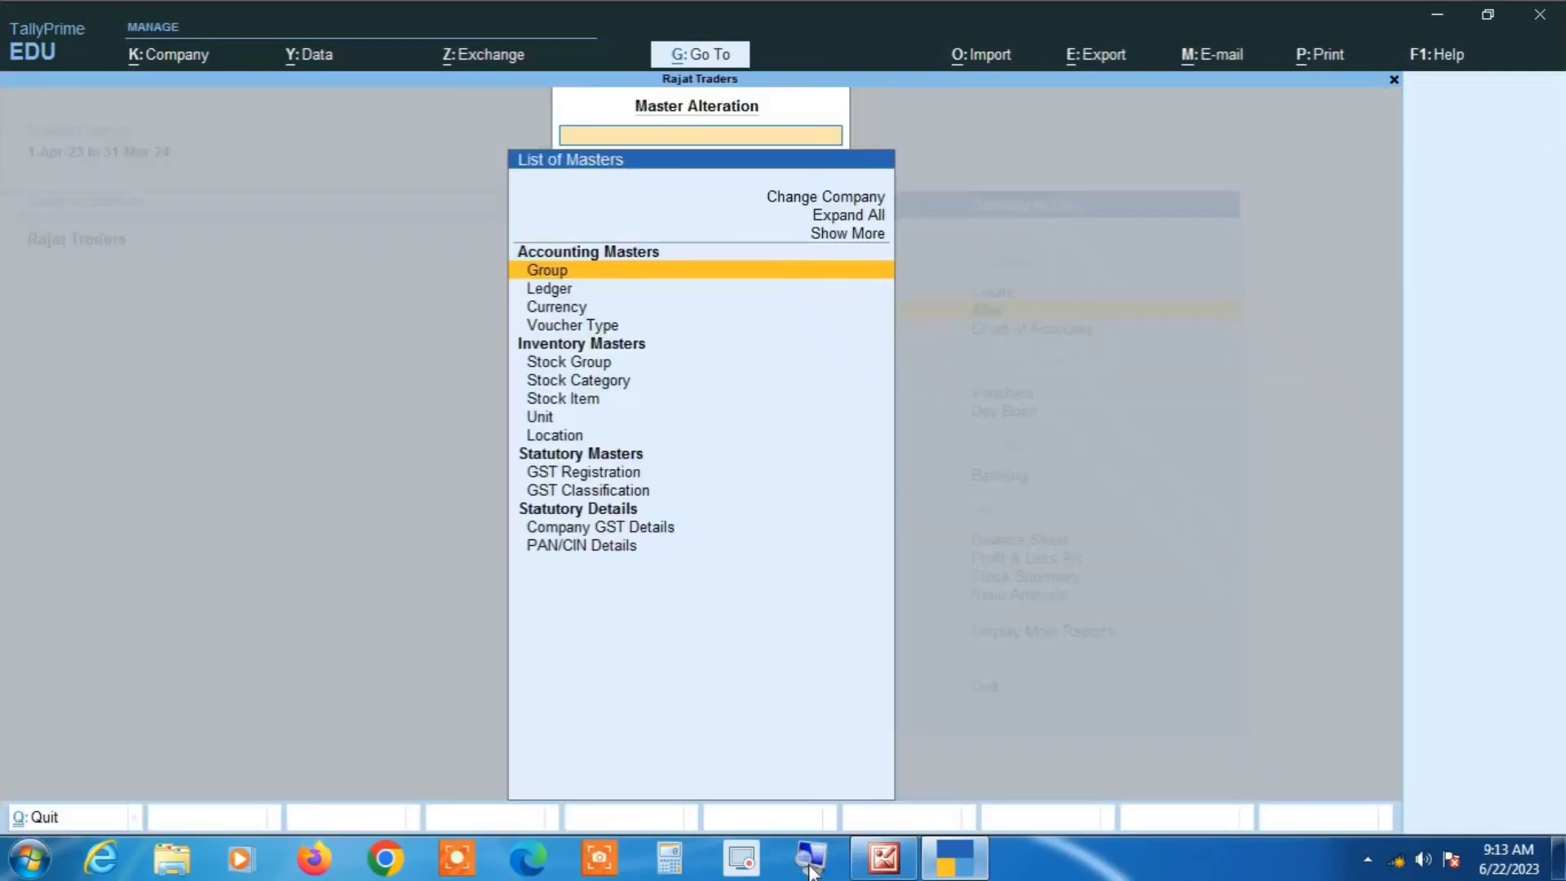
pyautogui.press('Down')
pyautogui.press('Return')
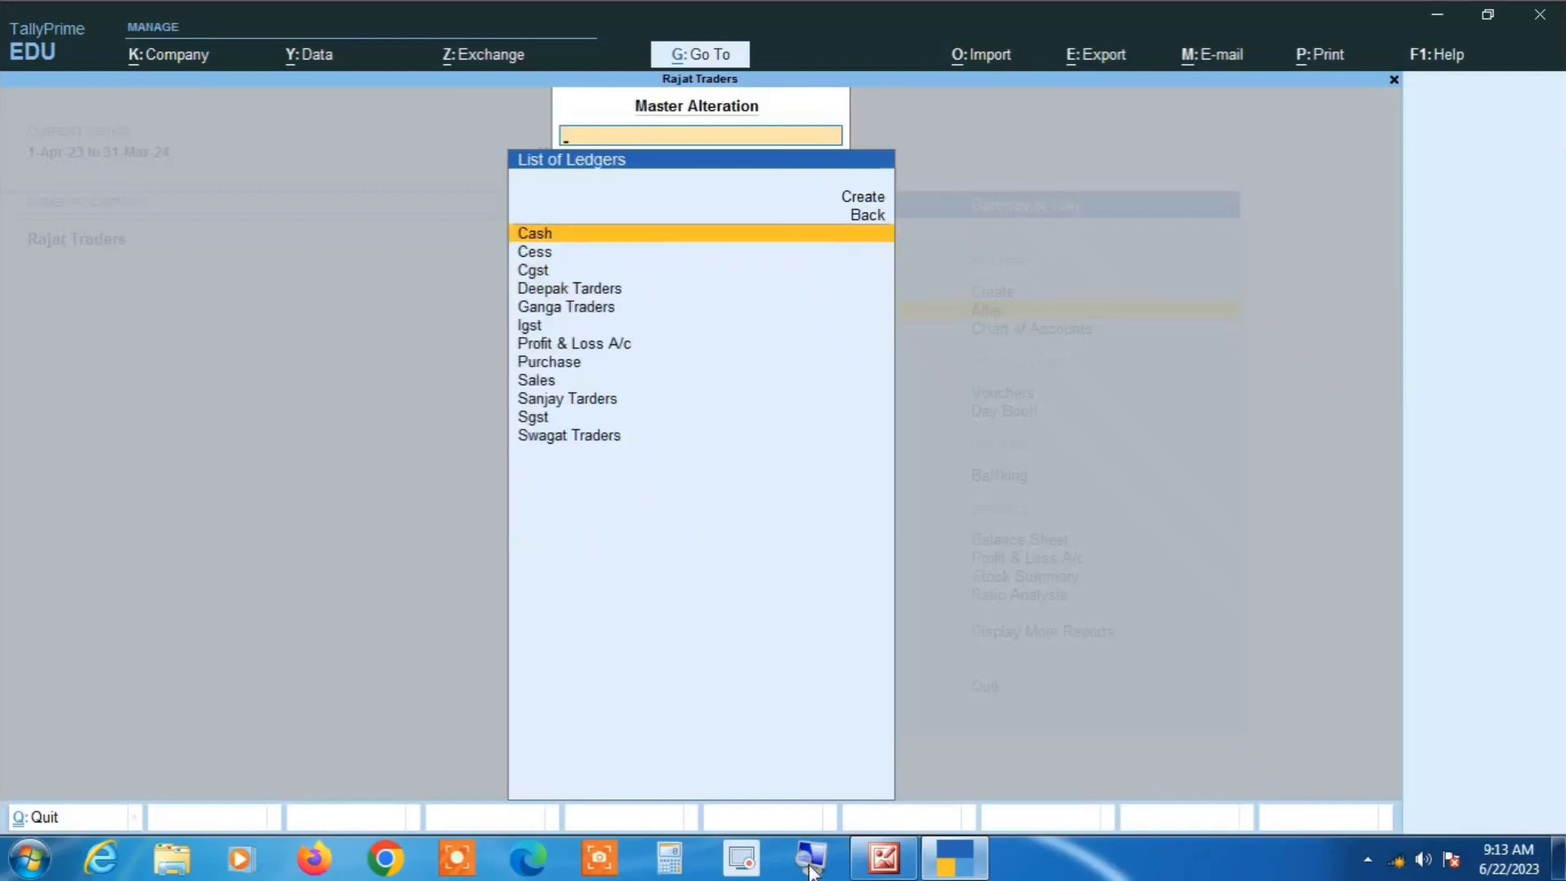
pyautogui.press('Down')
pyautogui.press('Down')
pyautogui.press('Down')
pyautogui.press('Return')
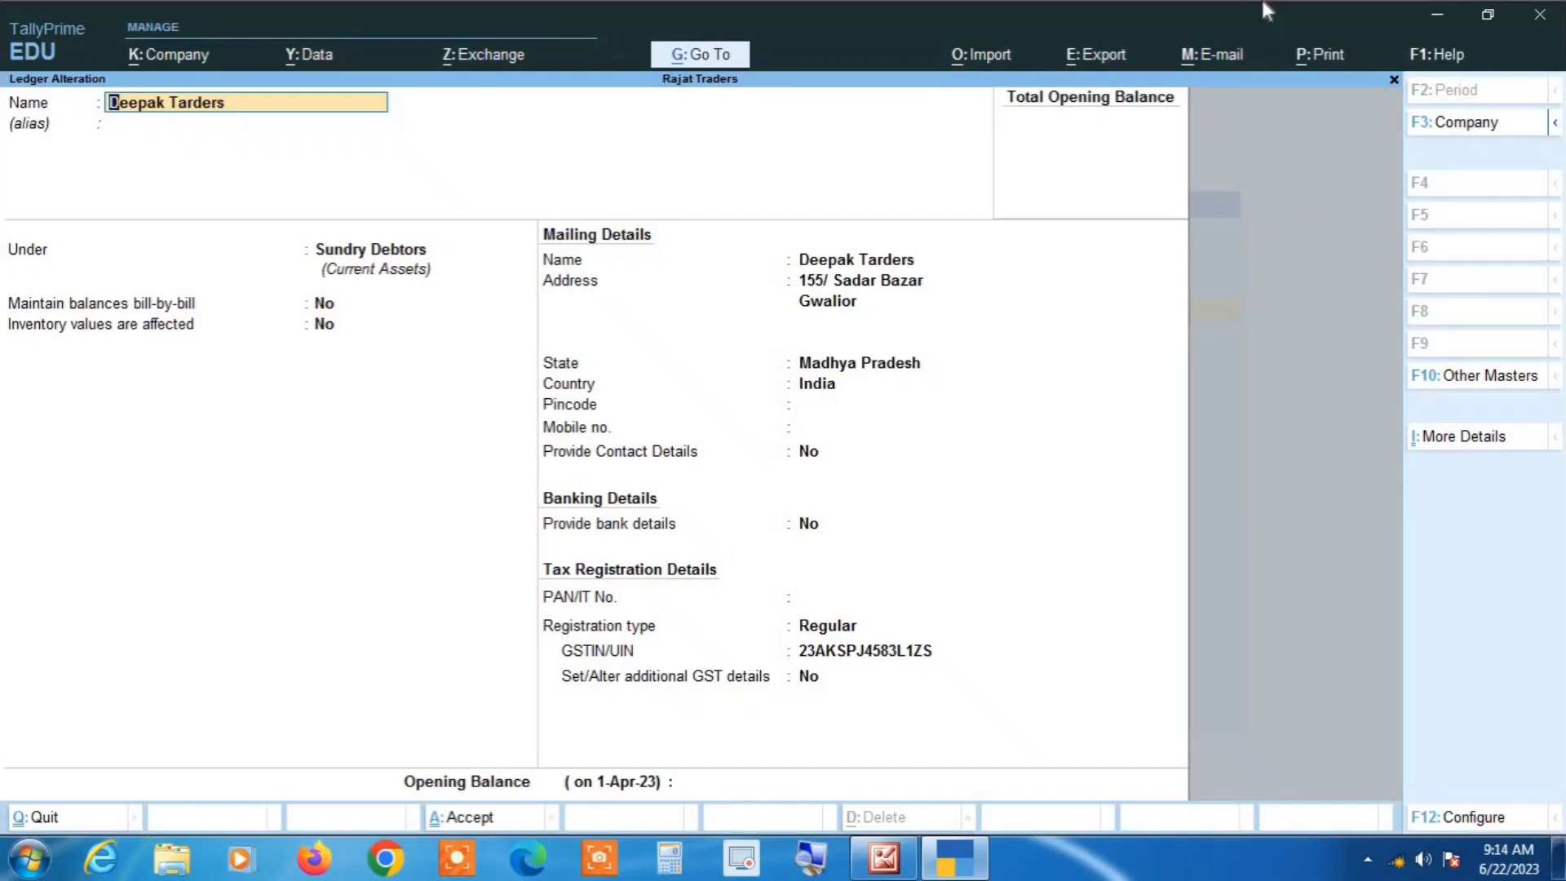
# - Set the ledger's GST registration type to Unregistered/Consumer, keeping its group, mailing and banking details as they are
pyautogui.press('Return')
pyautogui.press('Return')
pyautogui.press('Return')
pyautogui.press('Return')
pyautogui.press('Return')
pyautogui.press('Return')
pyautogui.press('Return')
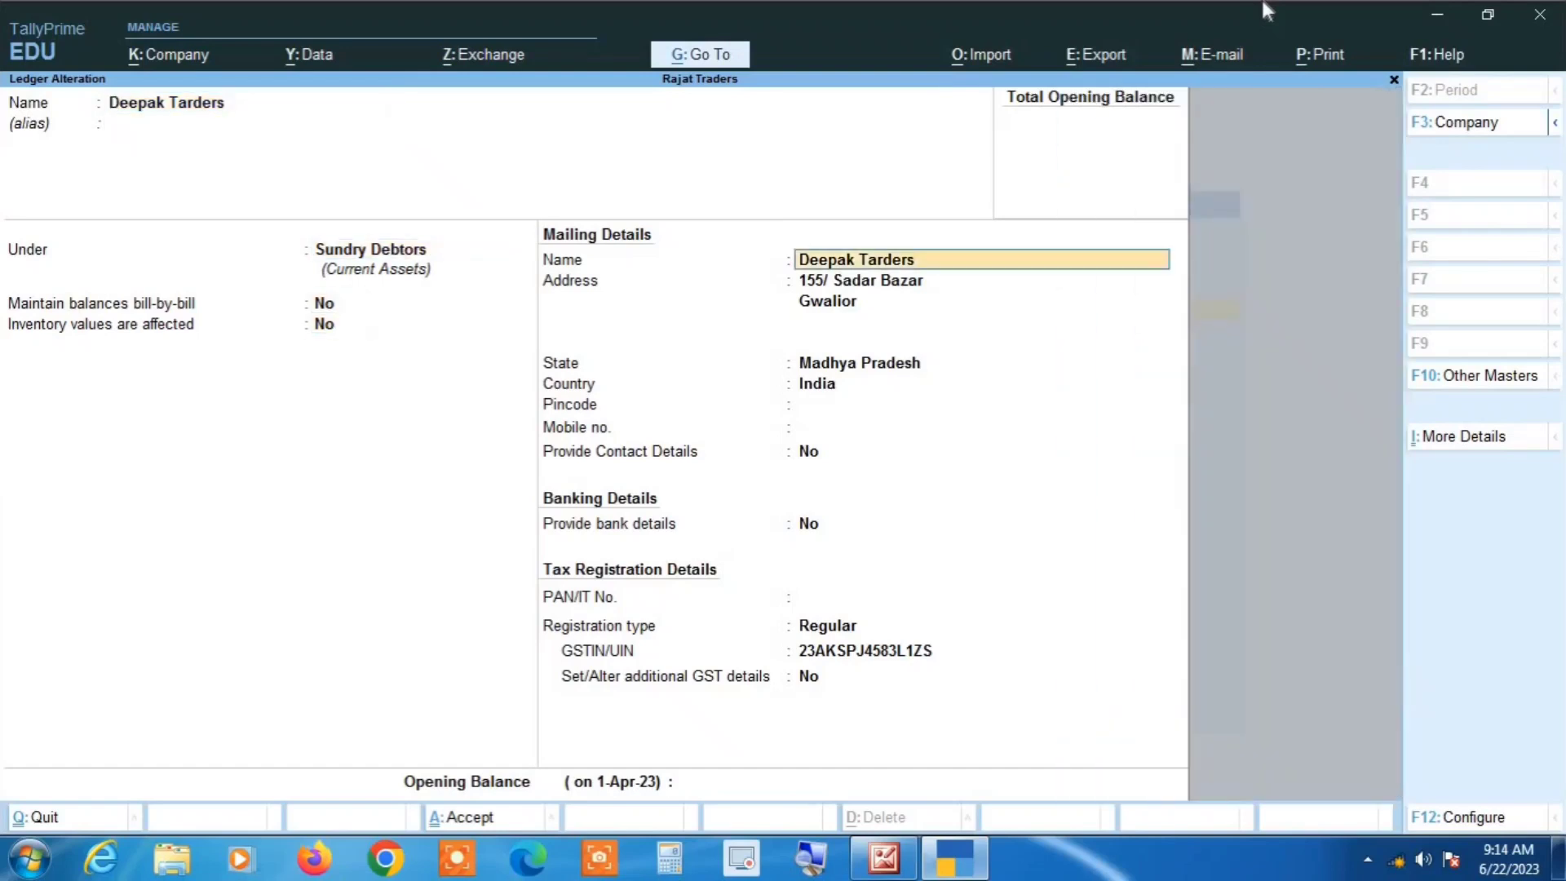
pyautogui.press('Return')
pyautogui.press('Return')
pyautogui.press('Return')
pyautogui.press('Return')
pyautogui.press('Return')
pyautogui.press('Return')
pyautogui.press('Return')
pyautogui.press('Return')
pyautogui.press('Return')
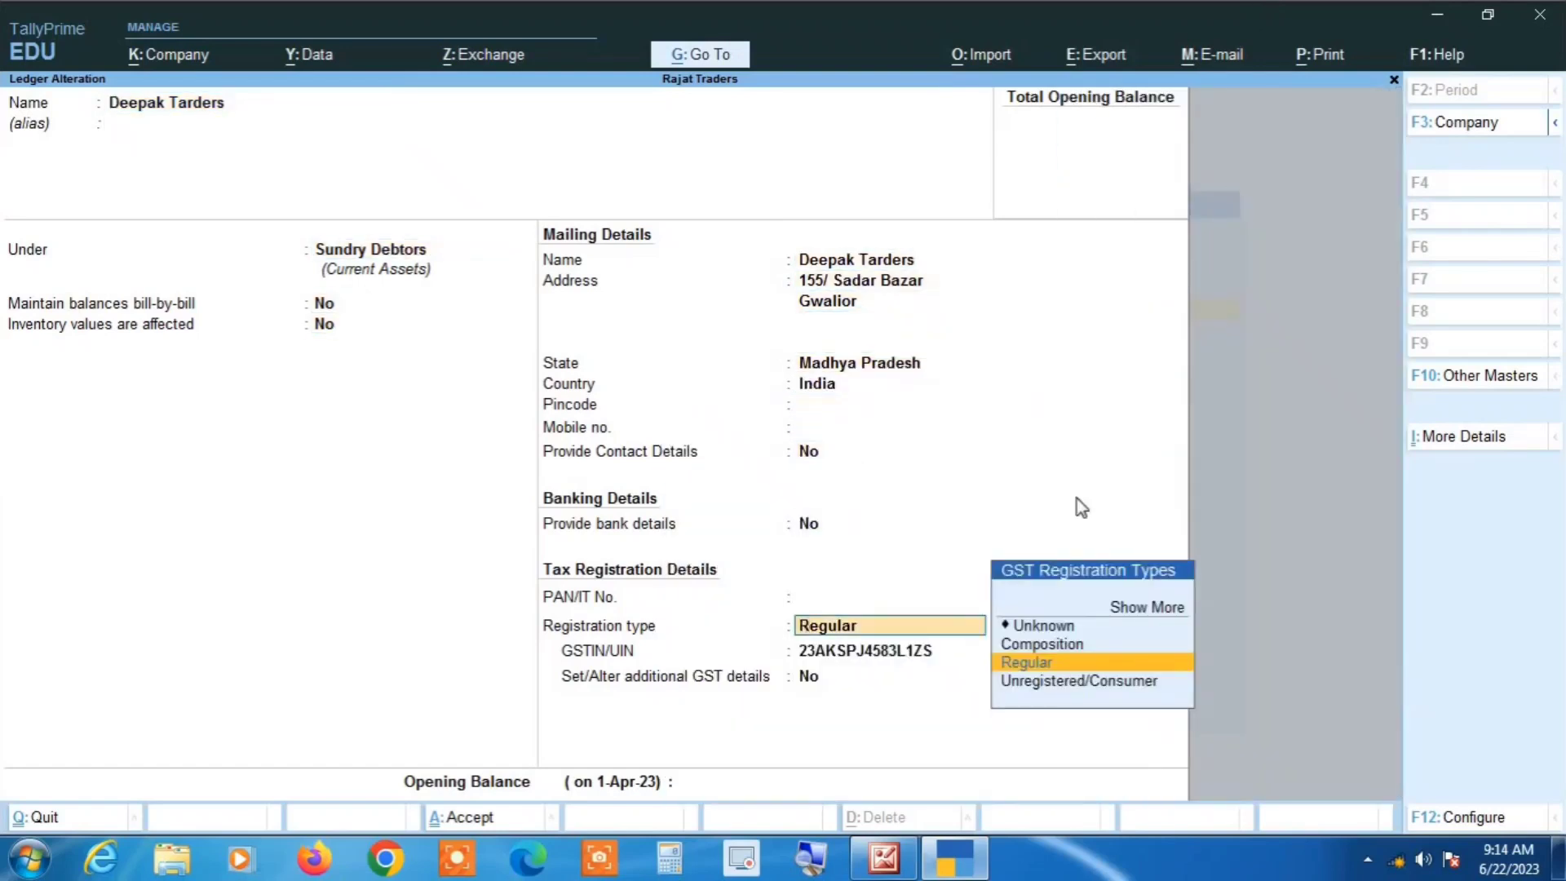
pyautogui.click(811, 864)
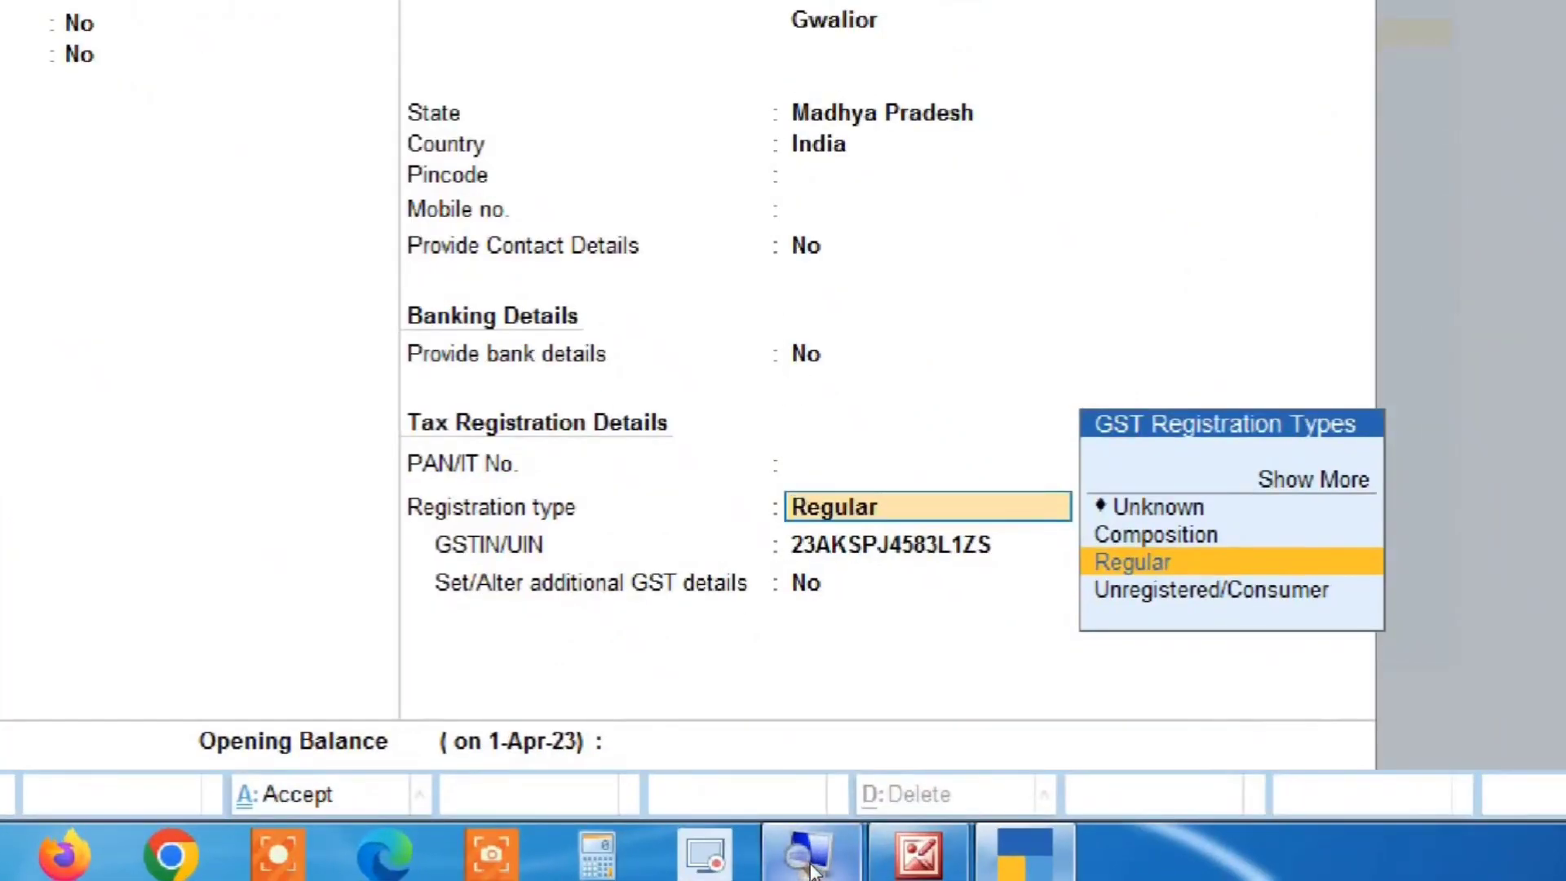
pyautogui.press('Down')
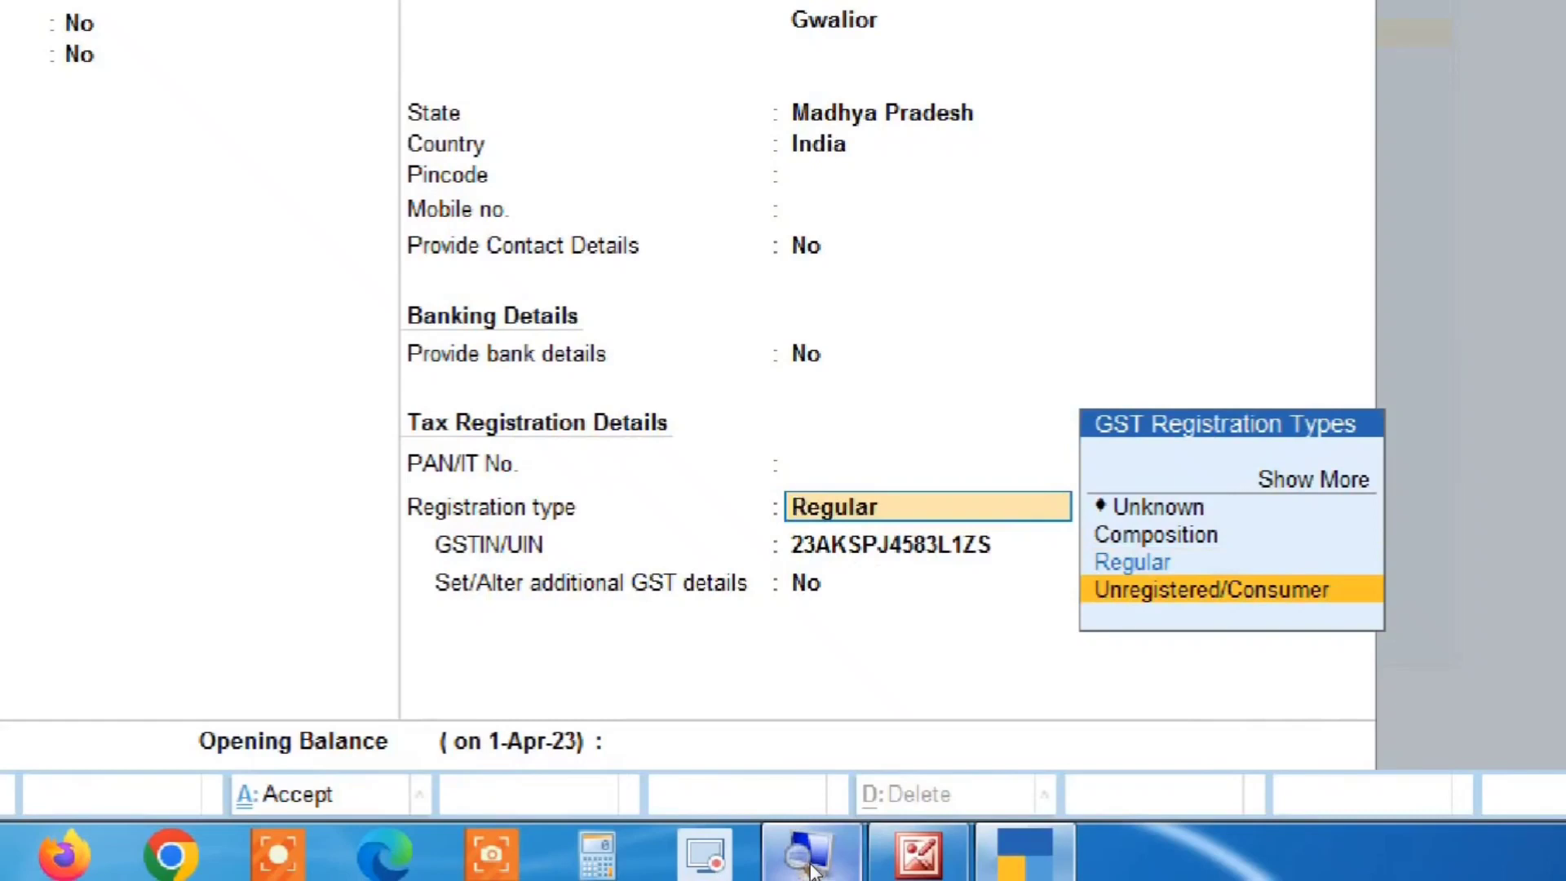
pyautogui.press('Return')
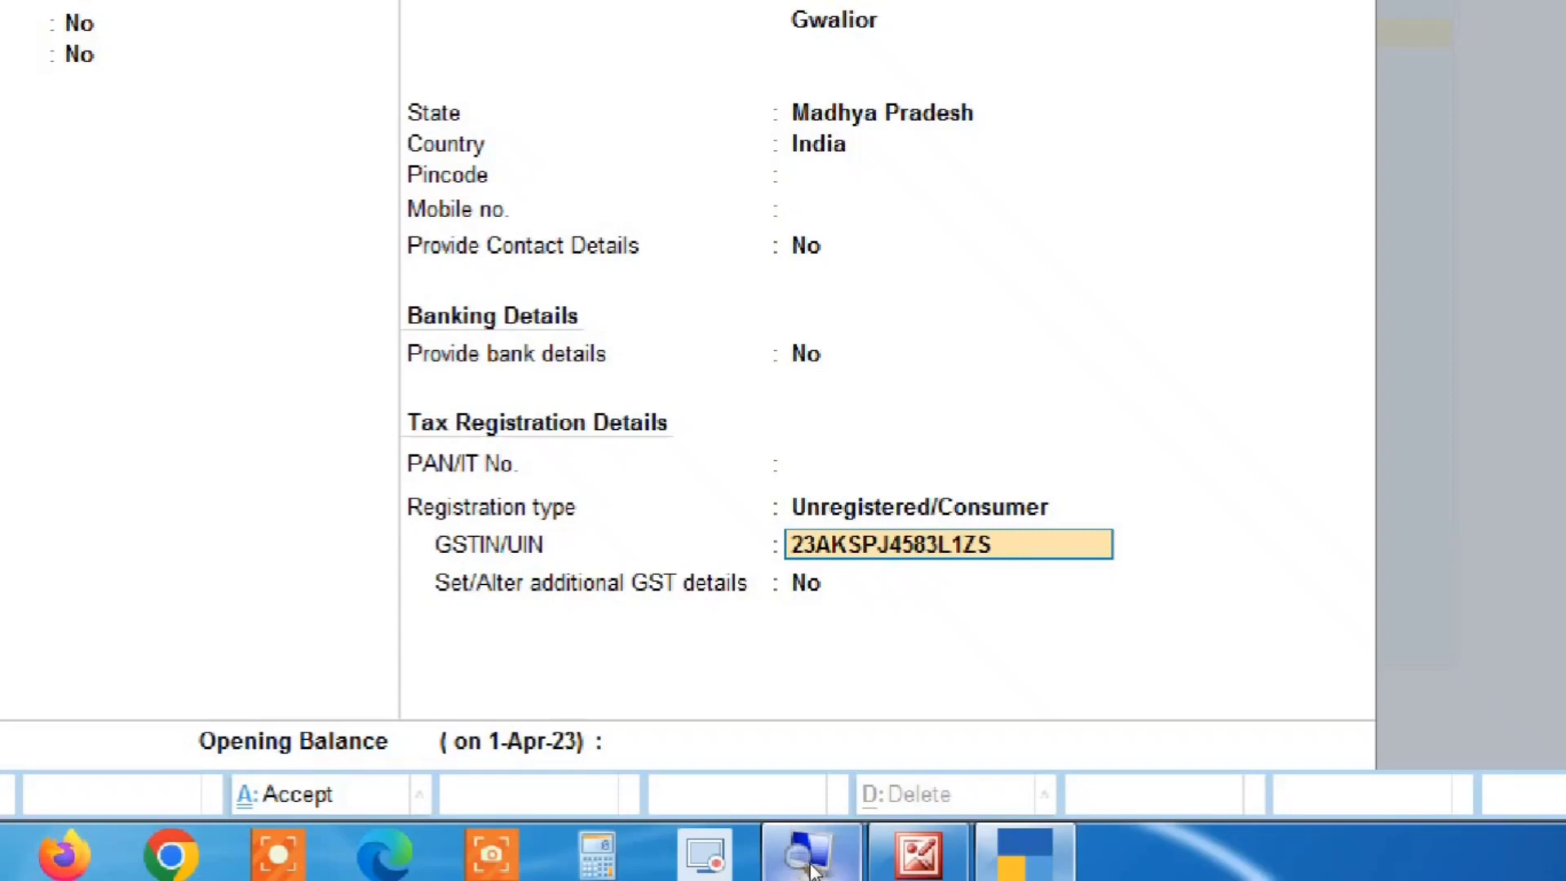
# - Clear the GSTIN/UIN from the ledger's tax registration details
pyautogui.press('BackSpace')
pyautogui.press('BackSpace')
pyautogui.press('BackSpace')
pyautogui.press('BackSpace')
pyautogui.press('BackSpace')
pyautogui.press('BackSpace')
pyautogui.press('BackSpace')
pyautogui.press('BackSpace')
pyautogui.press('BackSpace')
pyautogui.press('BackSpace')
pyautogui.press('BackSpace')
pyautogui.press('BackSpace')
pyautogui.press('BackSpace')
pyautogui.press('BackSpace')
pyautogui.press('BackSpace')
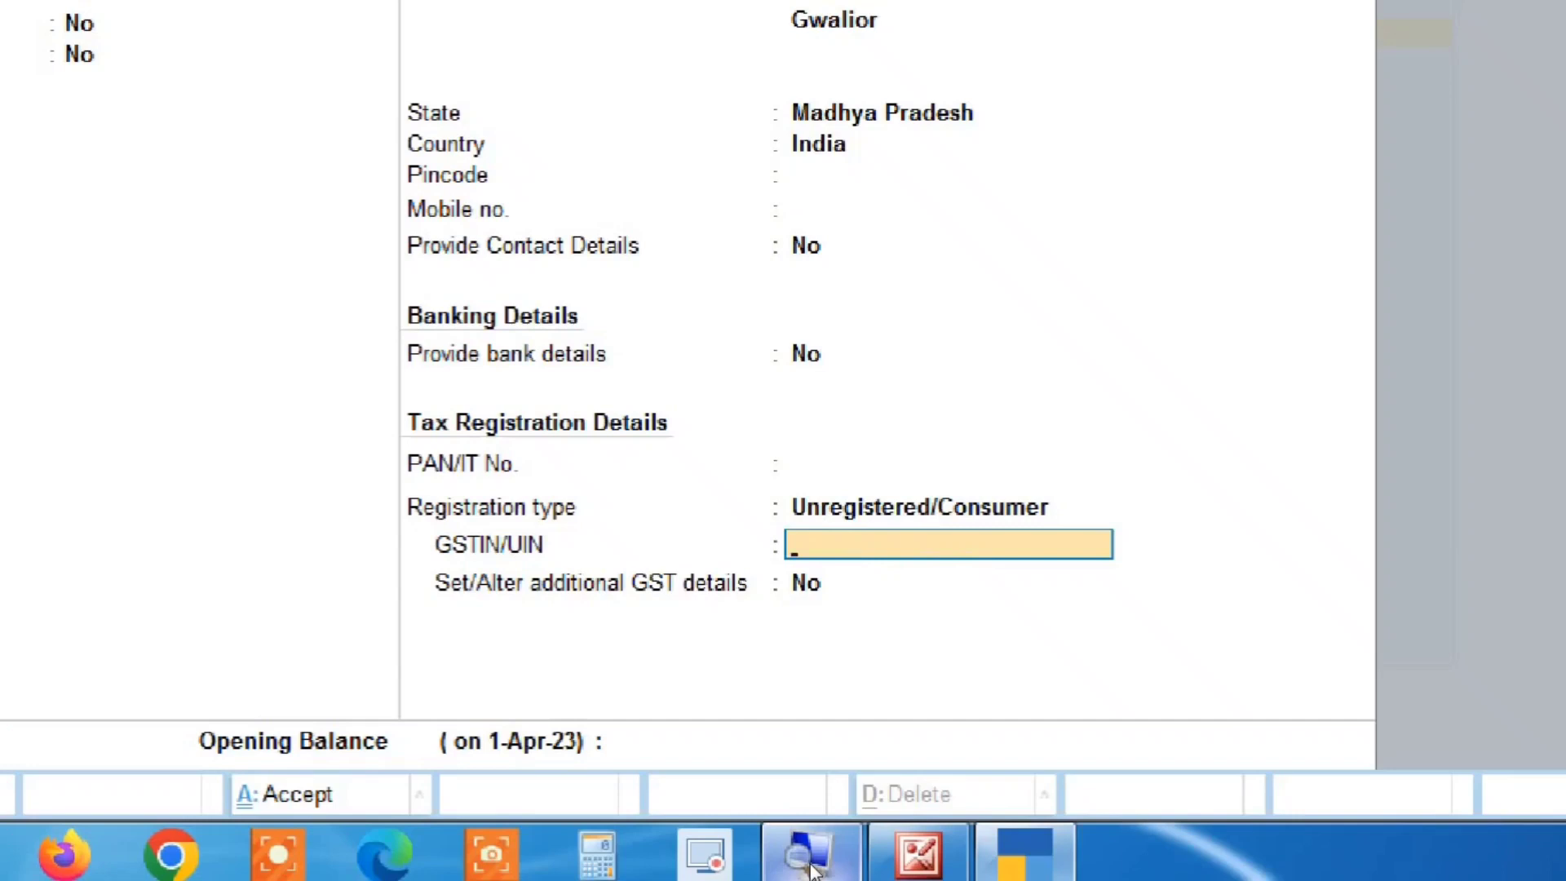
pyautogui.press('Return')
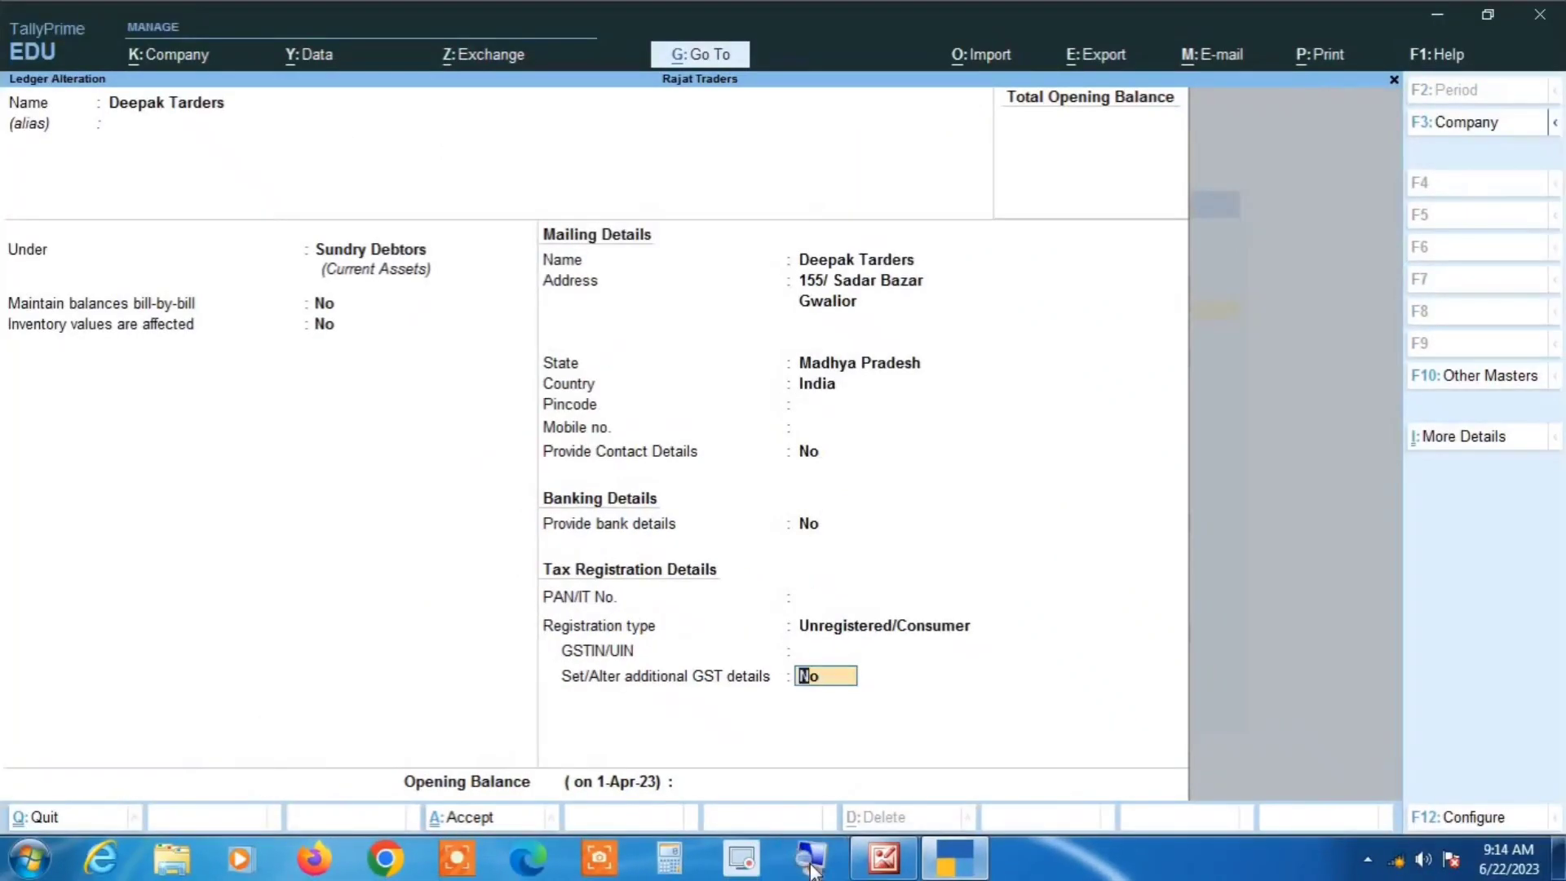
# - Keep additional GST details at No, make the revised GST details effective from 1-7-2023, and accept the ledger master
pyautogui.press('Return')
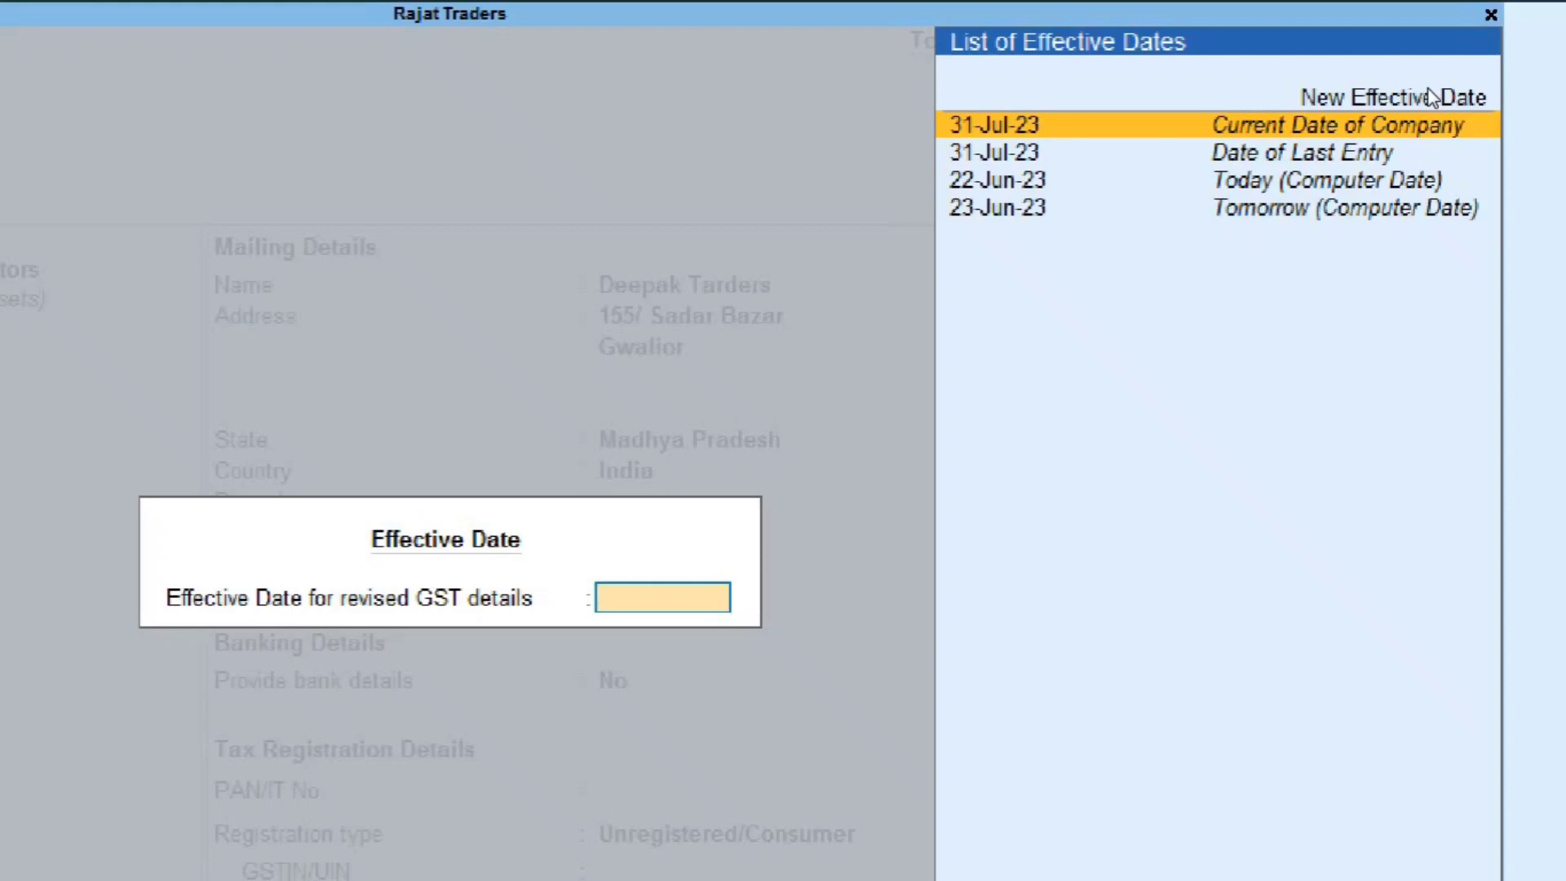
pyautogui.press('Down')
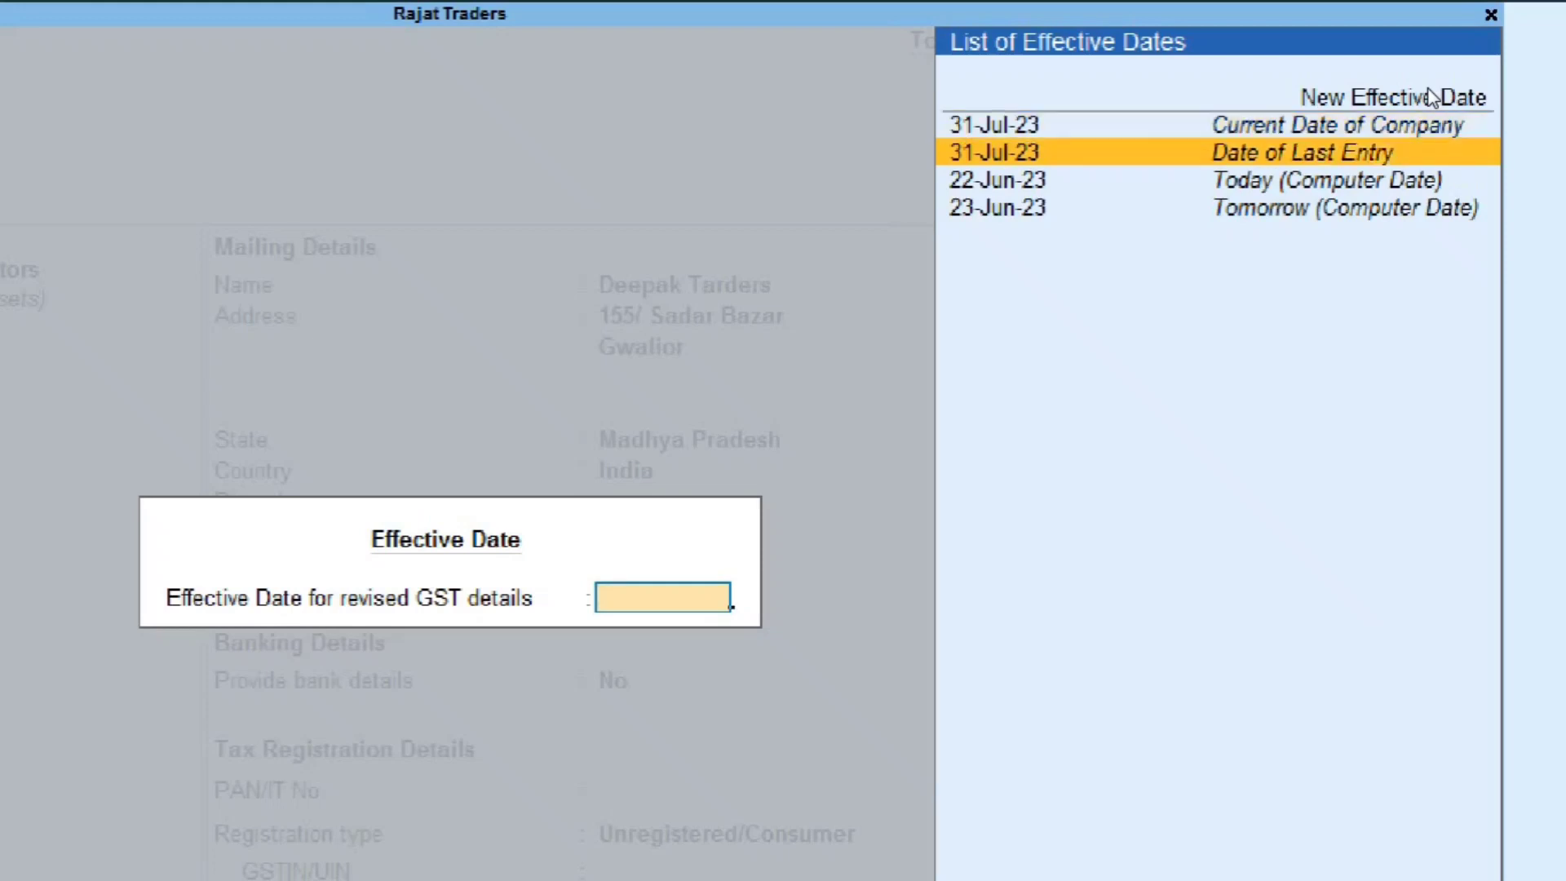
pyautogui.press('Down')
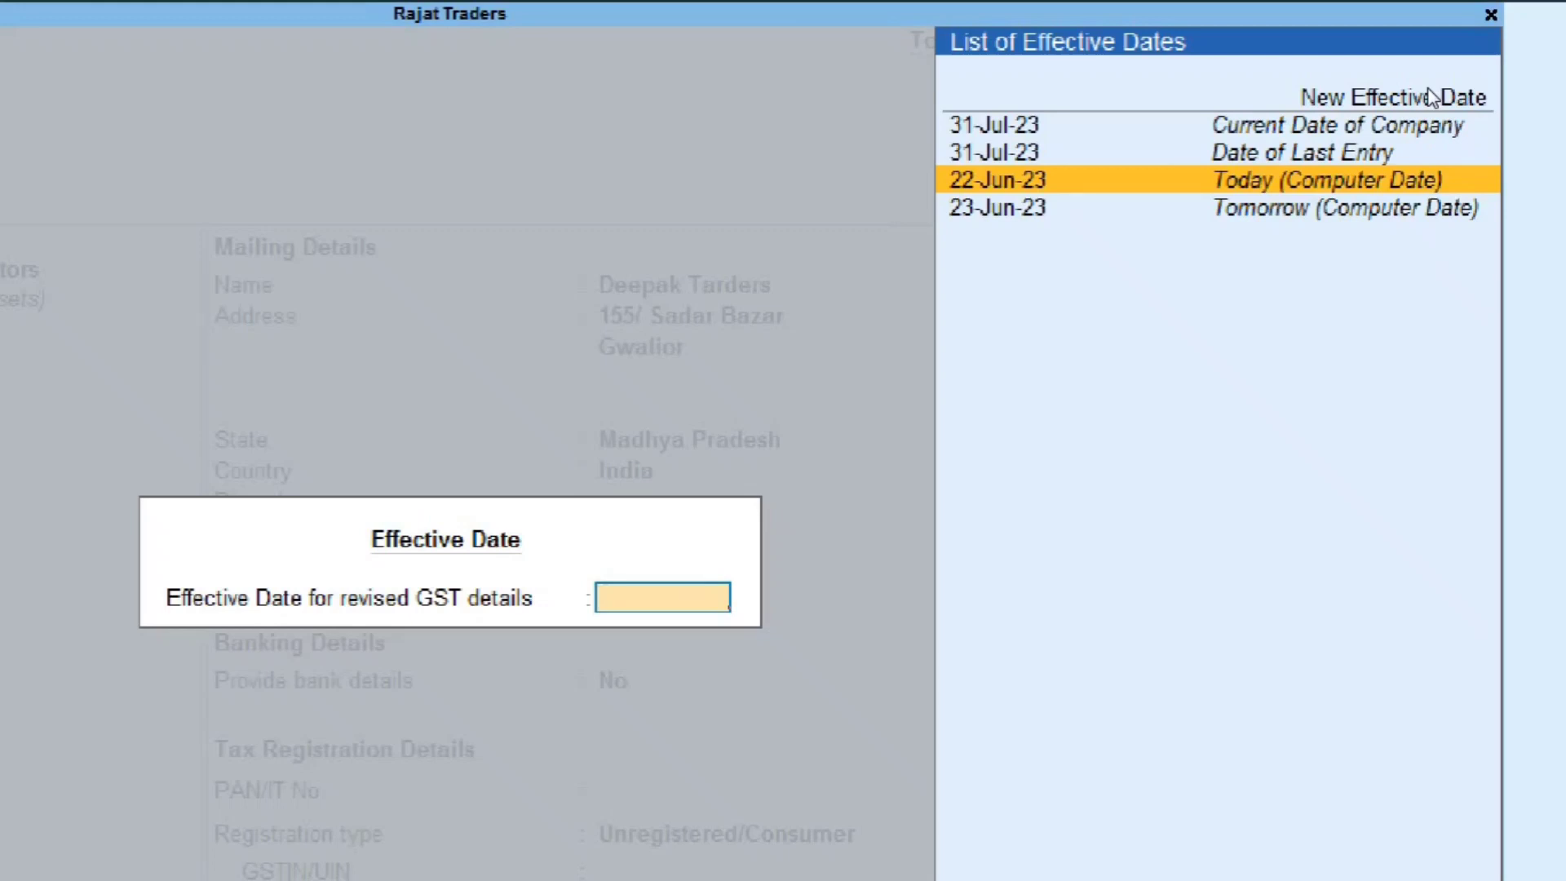
pyautogui.press('Down')
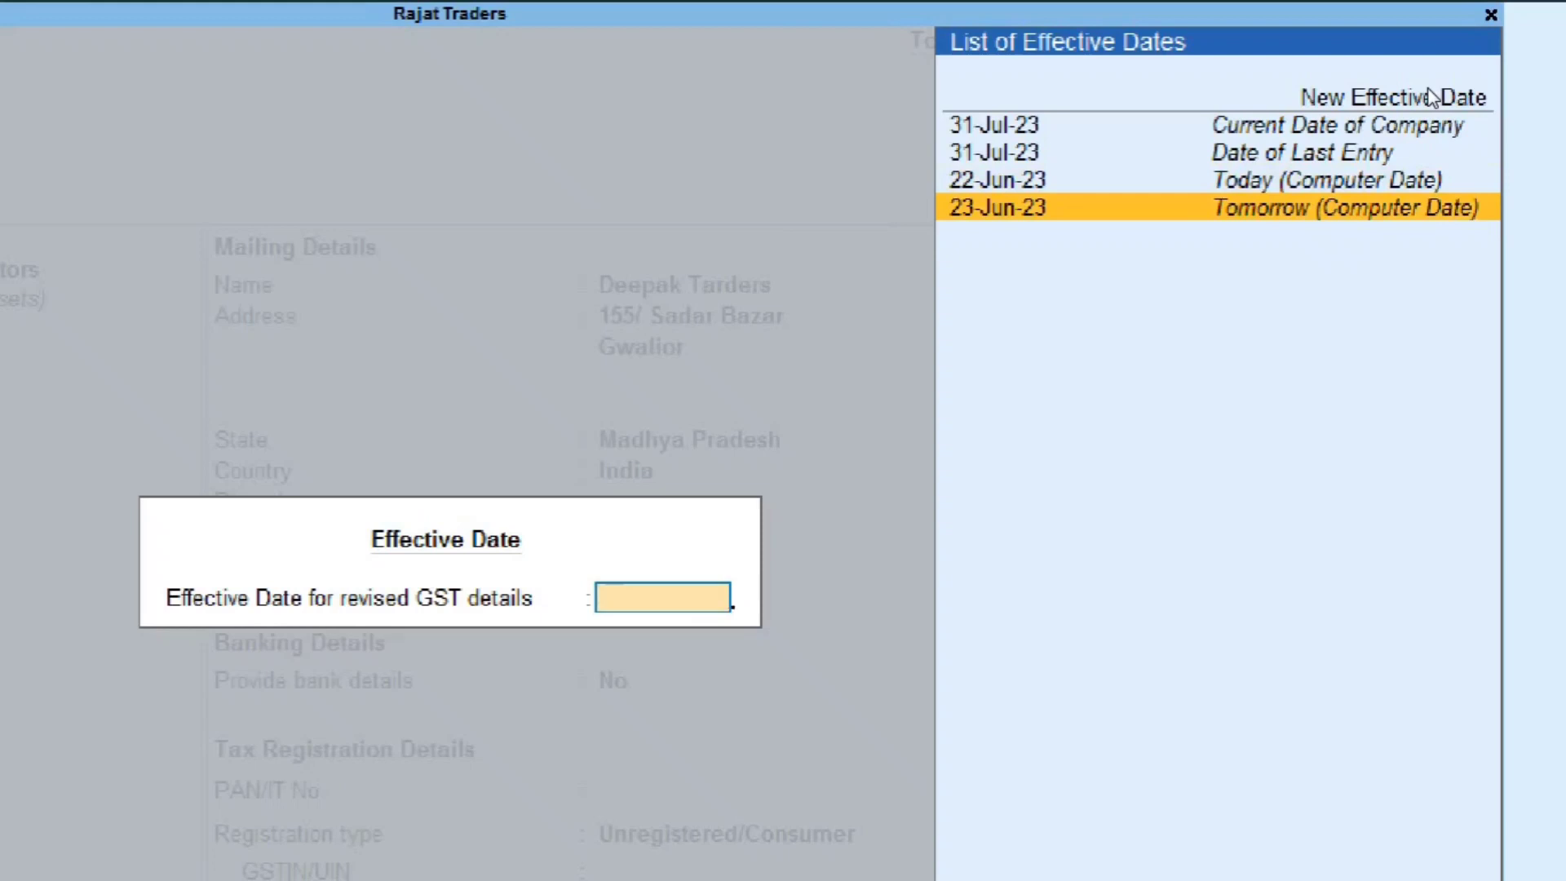
pyautogui.press('Up')
pyautogui.press('Up')
pyautogui.press('Up')
pyautogui.press('Up')
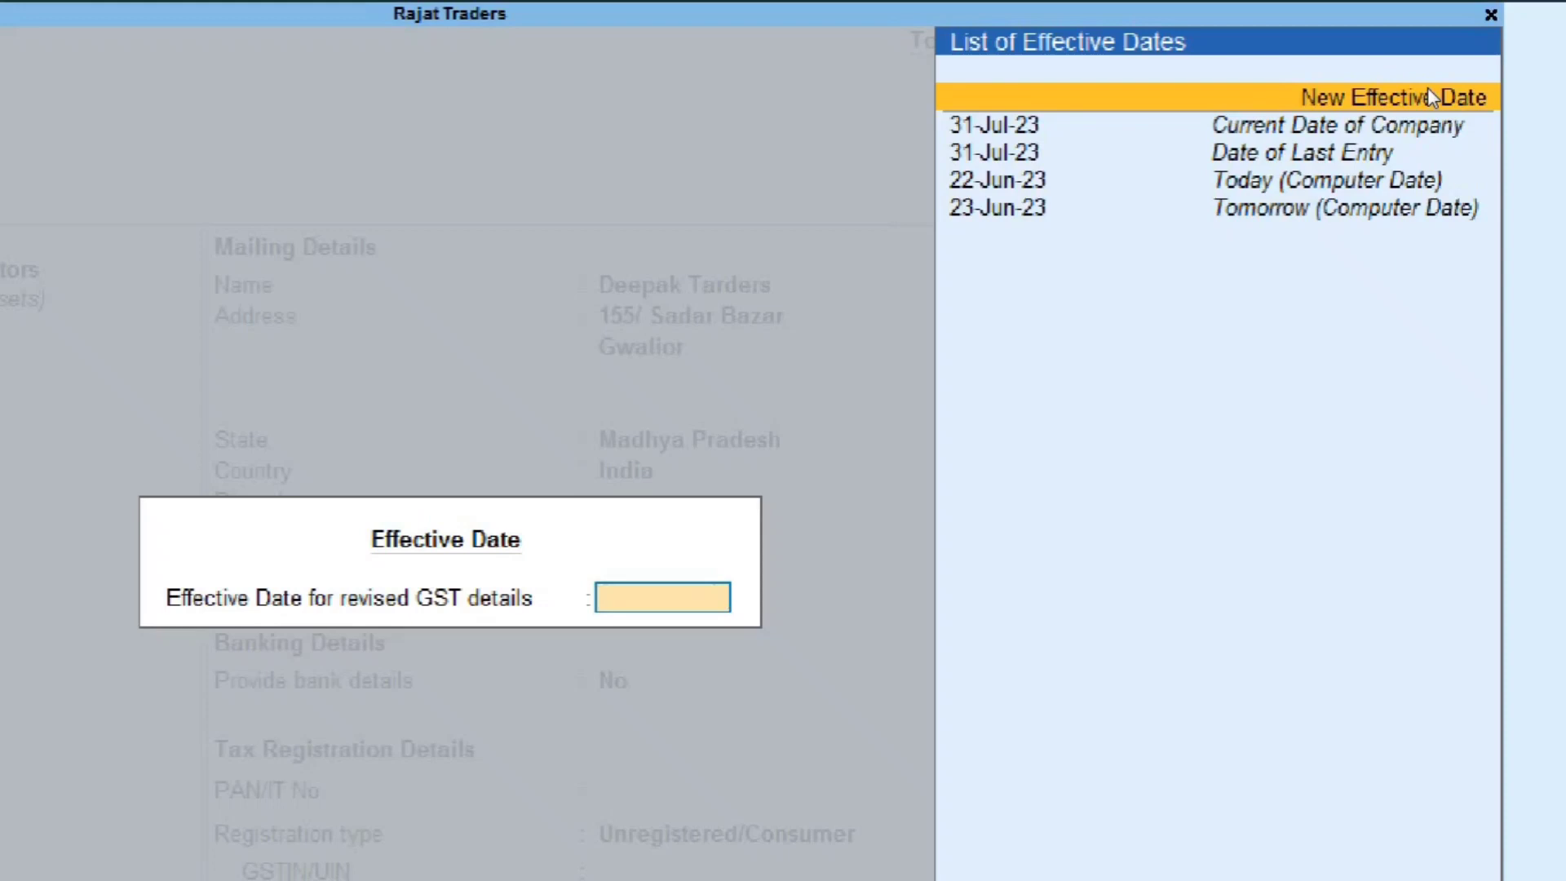
pyautogui.press('Return')
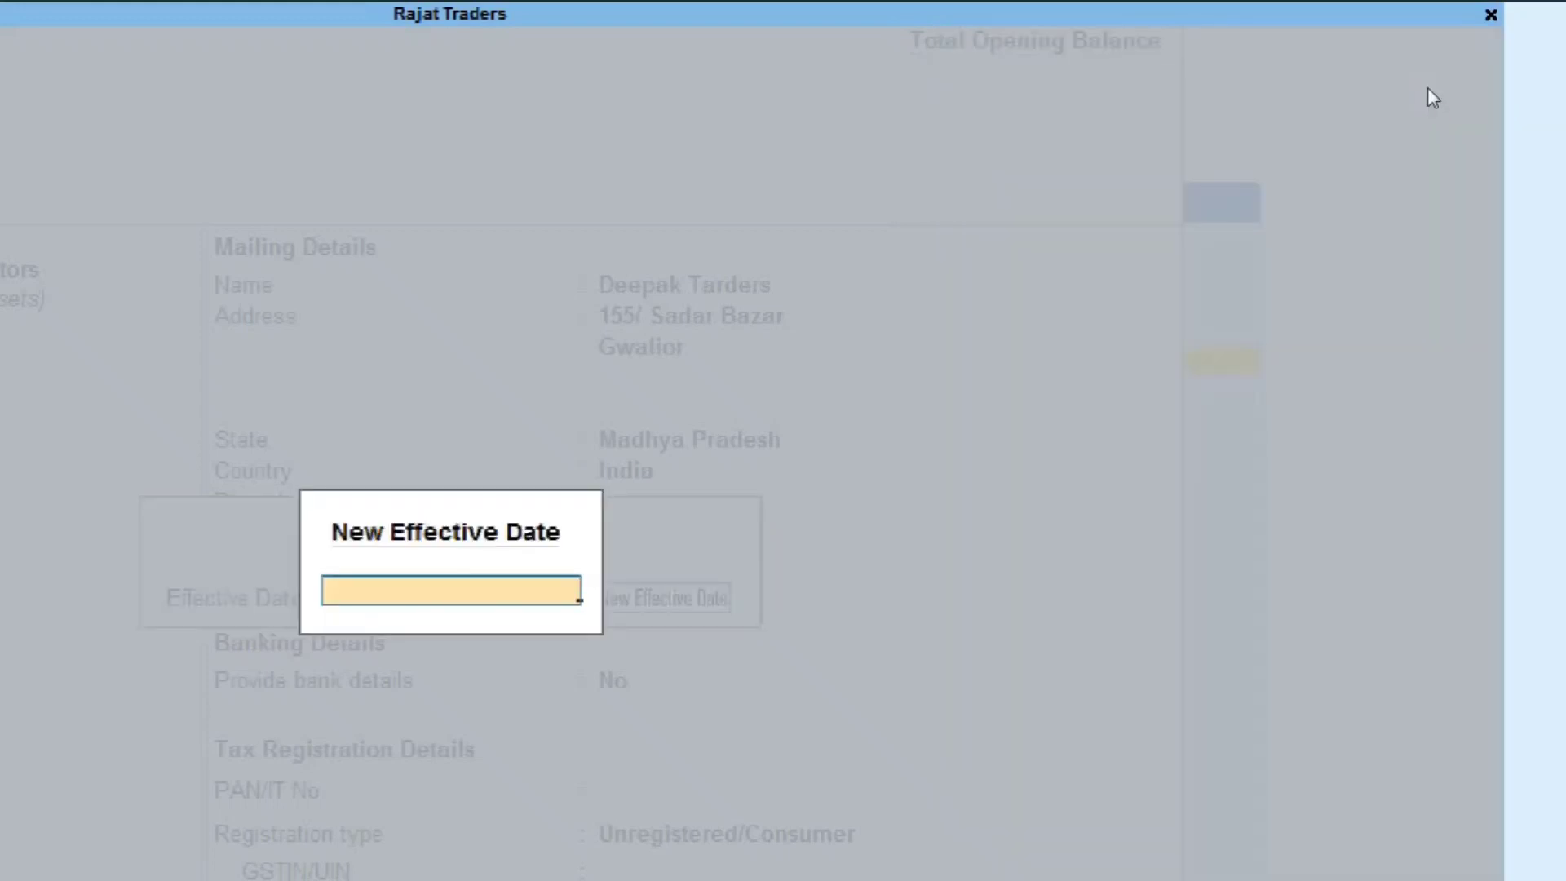
pyautogui.write('1 7 2023')
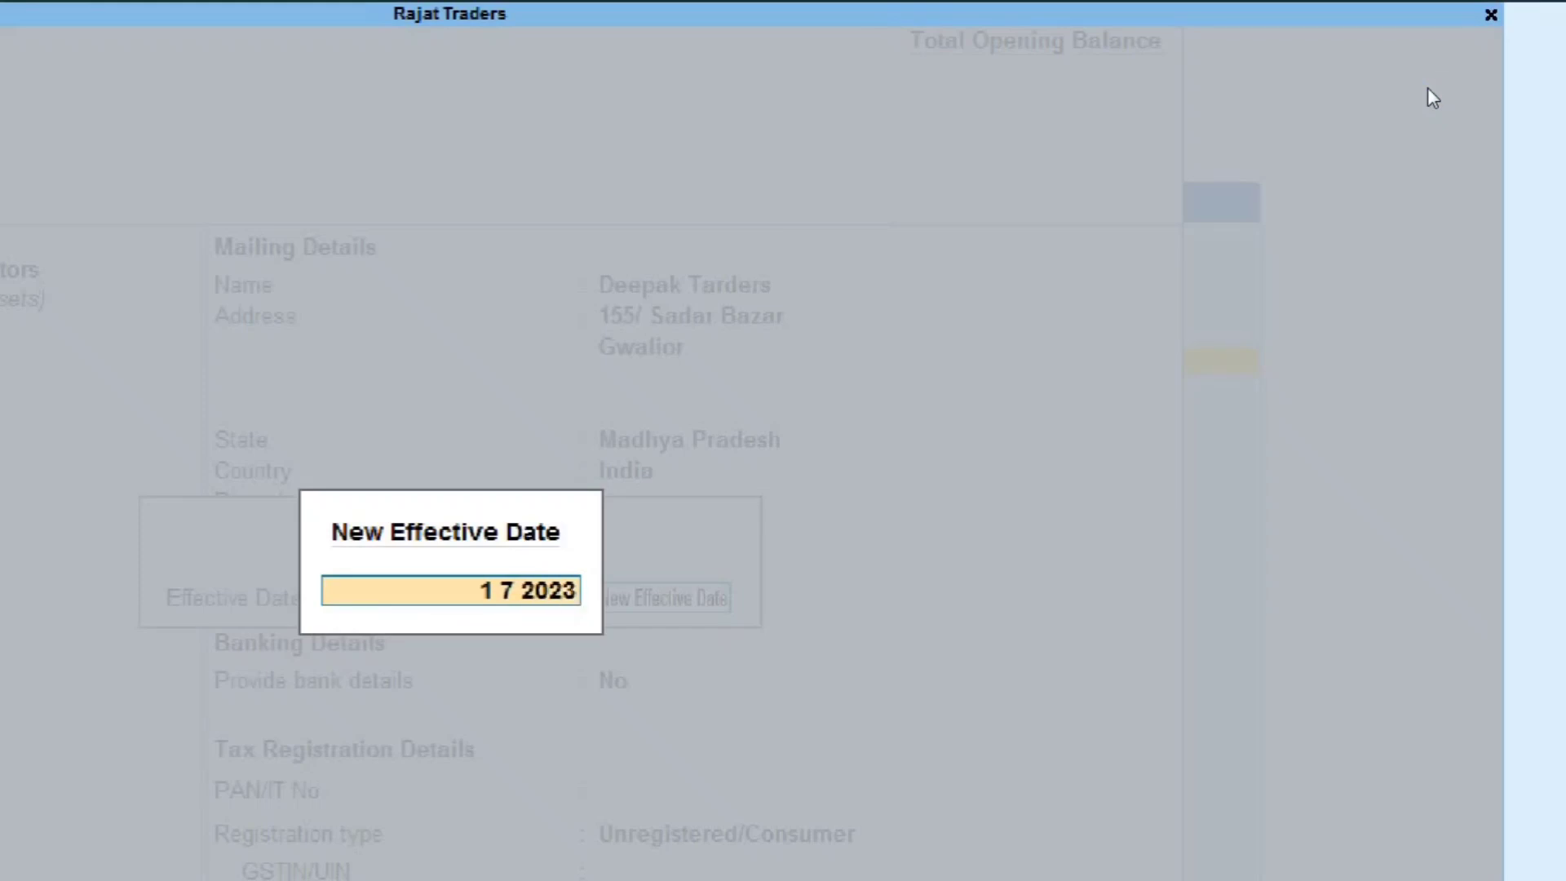
pyautogui.press('Return')
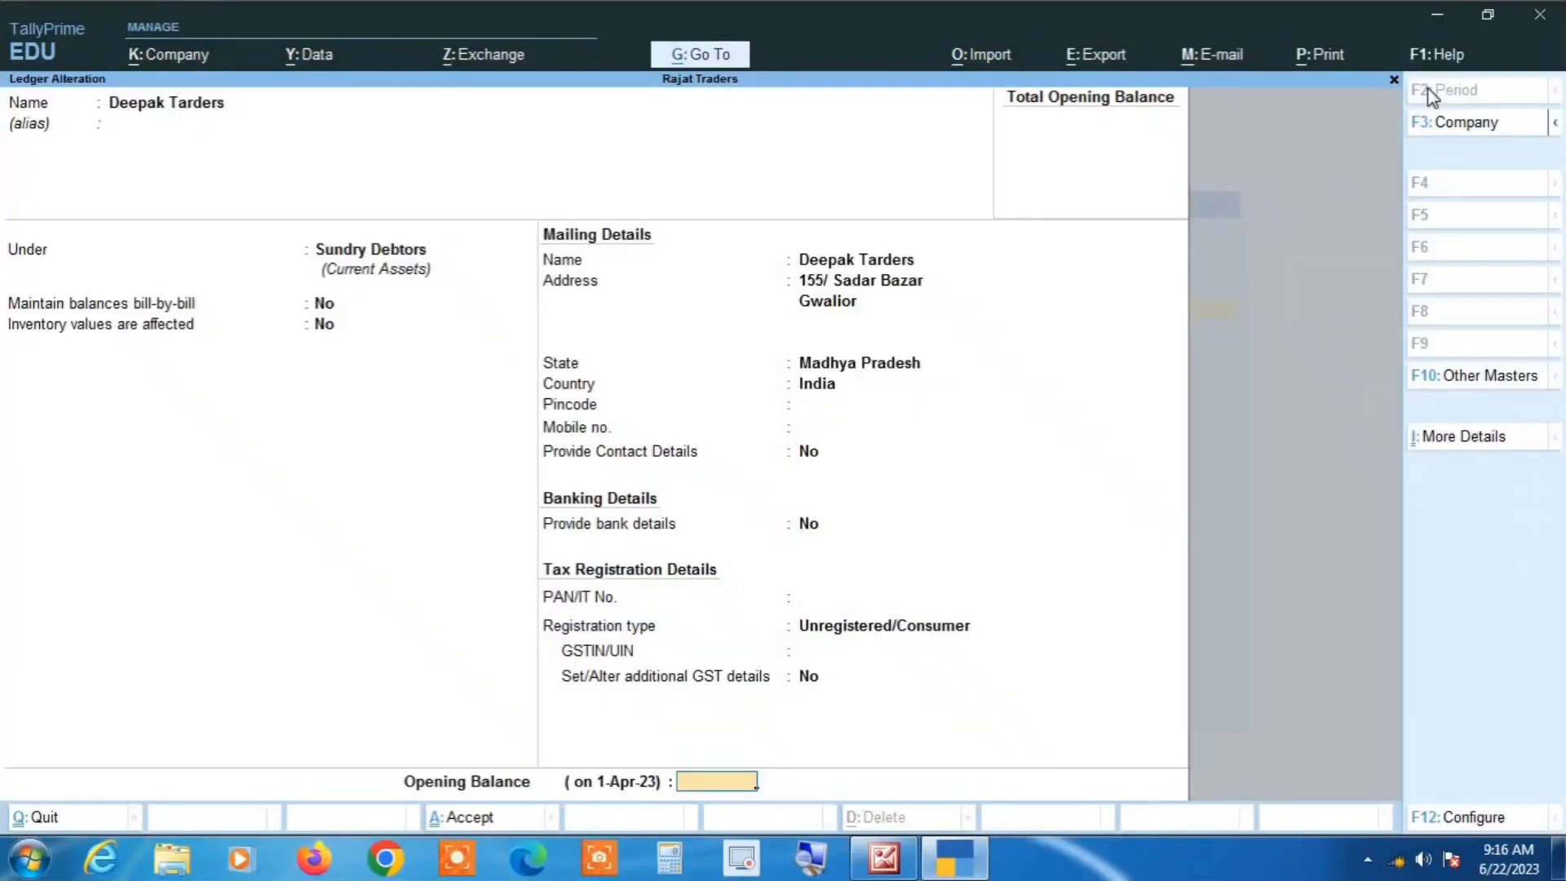
pyautogui.press('Return')
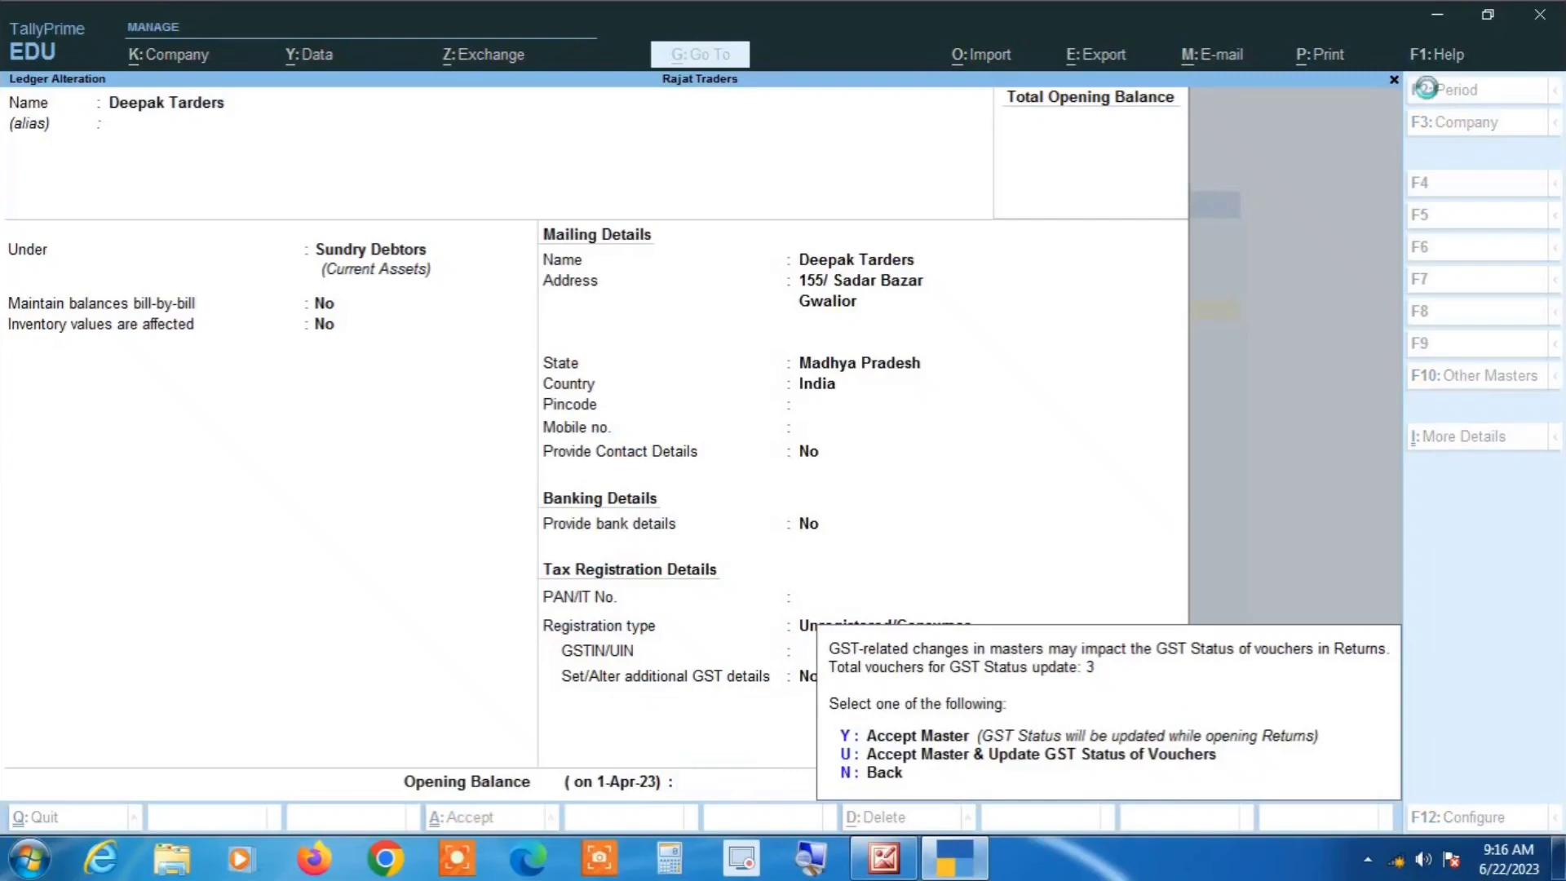
pyautogui.press('y')
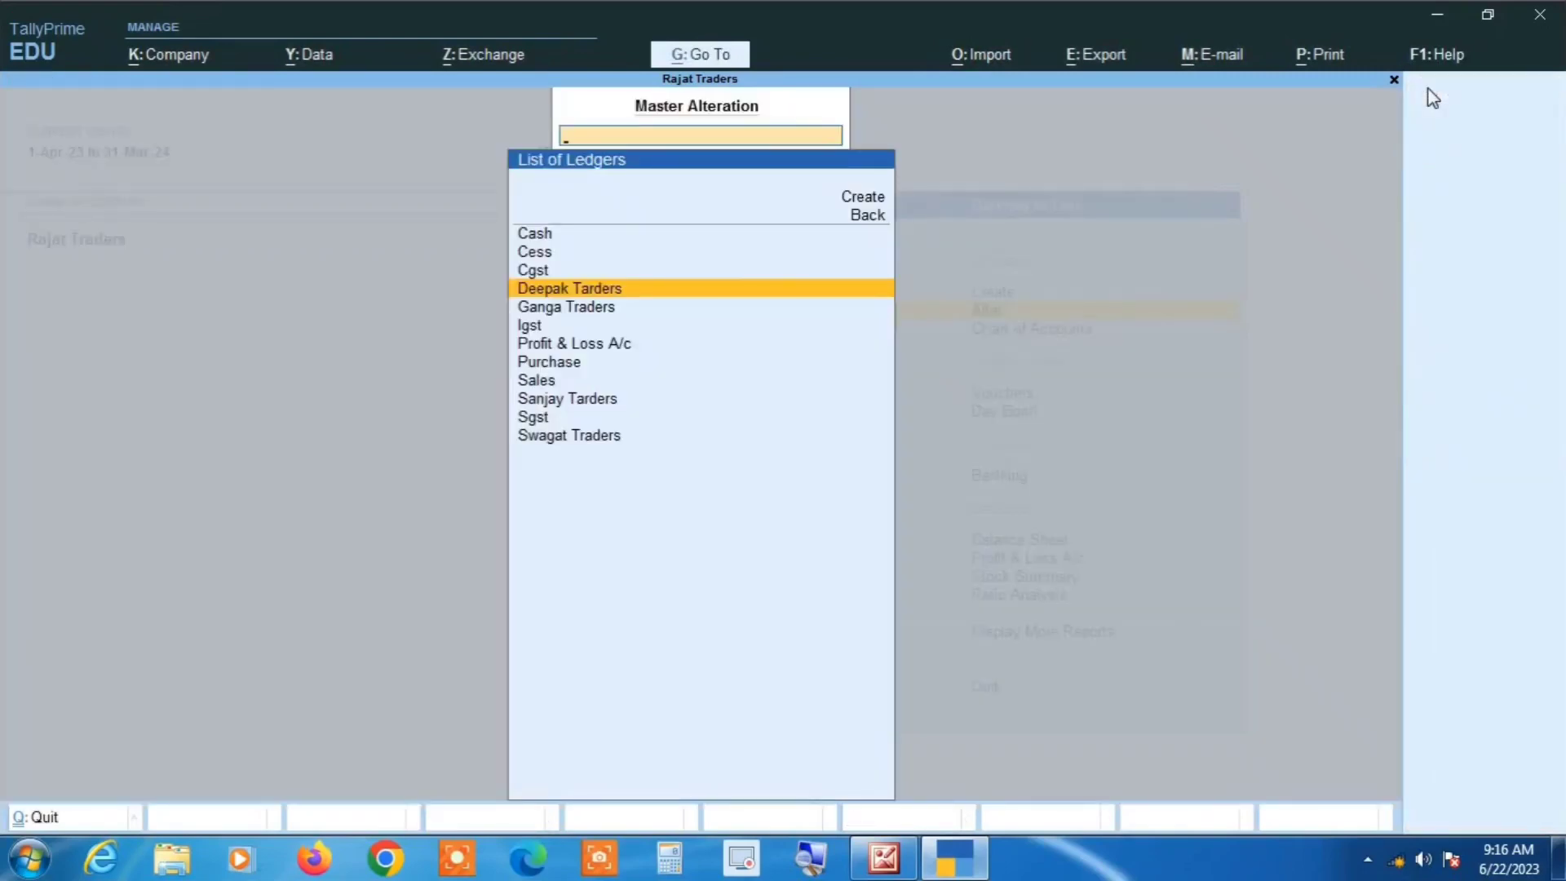
# - Reopen the Deepak Tarders ledger to check its saved registration details, and quit back to the Gateway of Tally
pyautogui.press('Return')
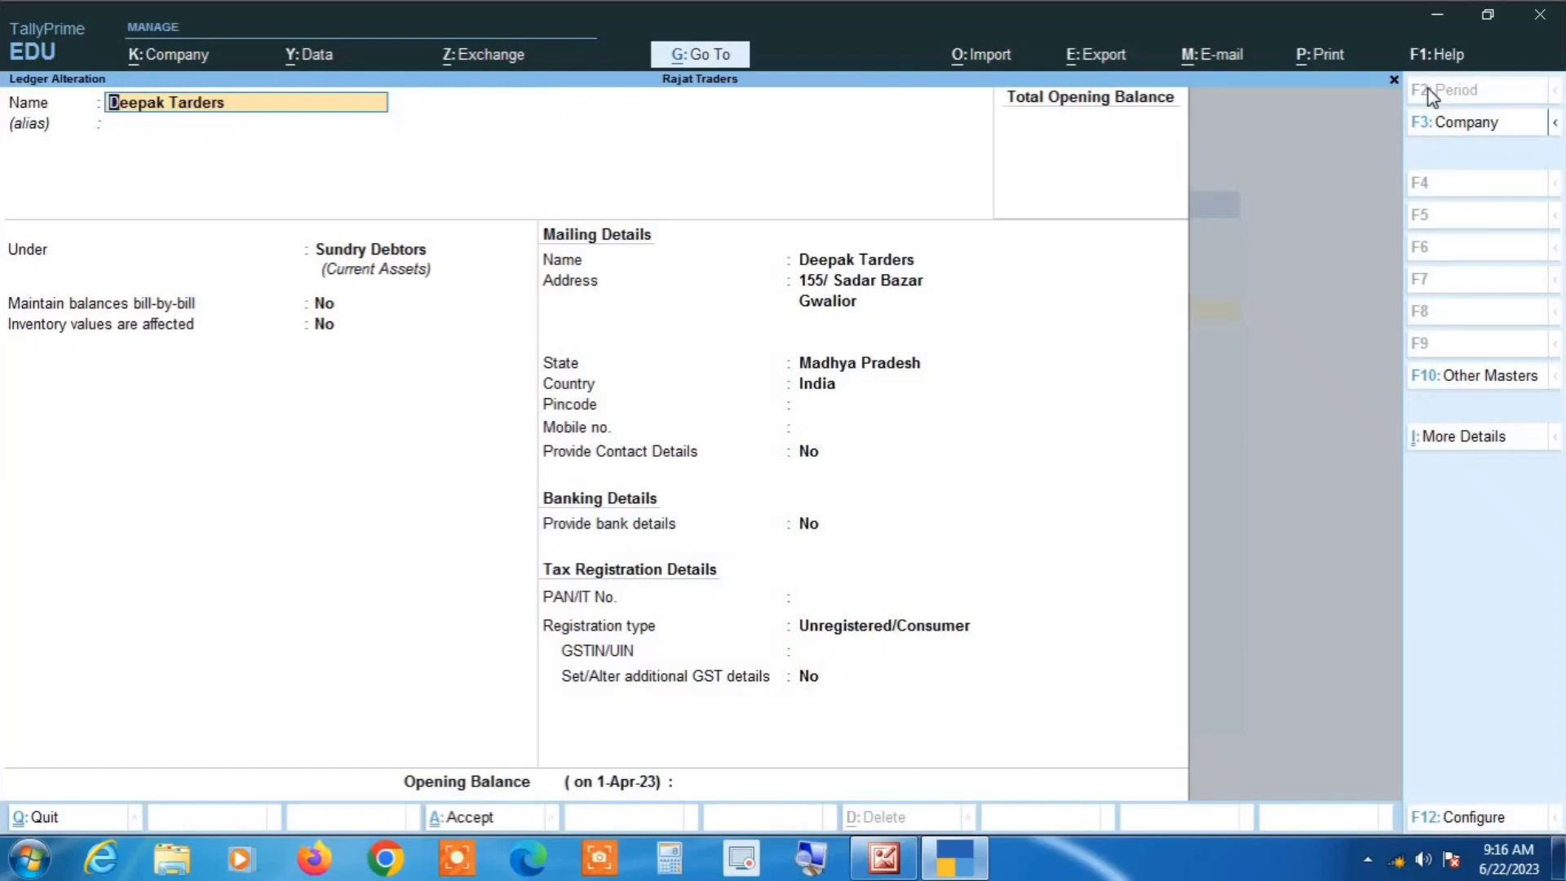
pyautogui.press('Escape')
pyautogui.press('Escape')
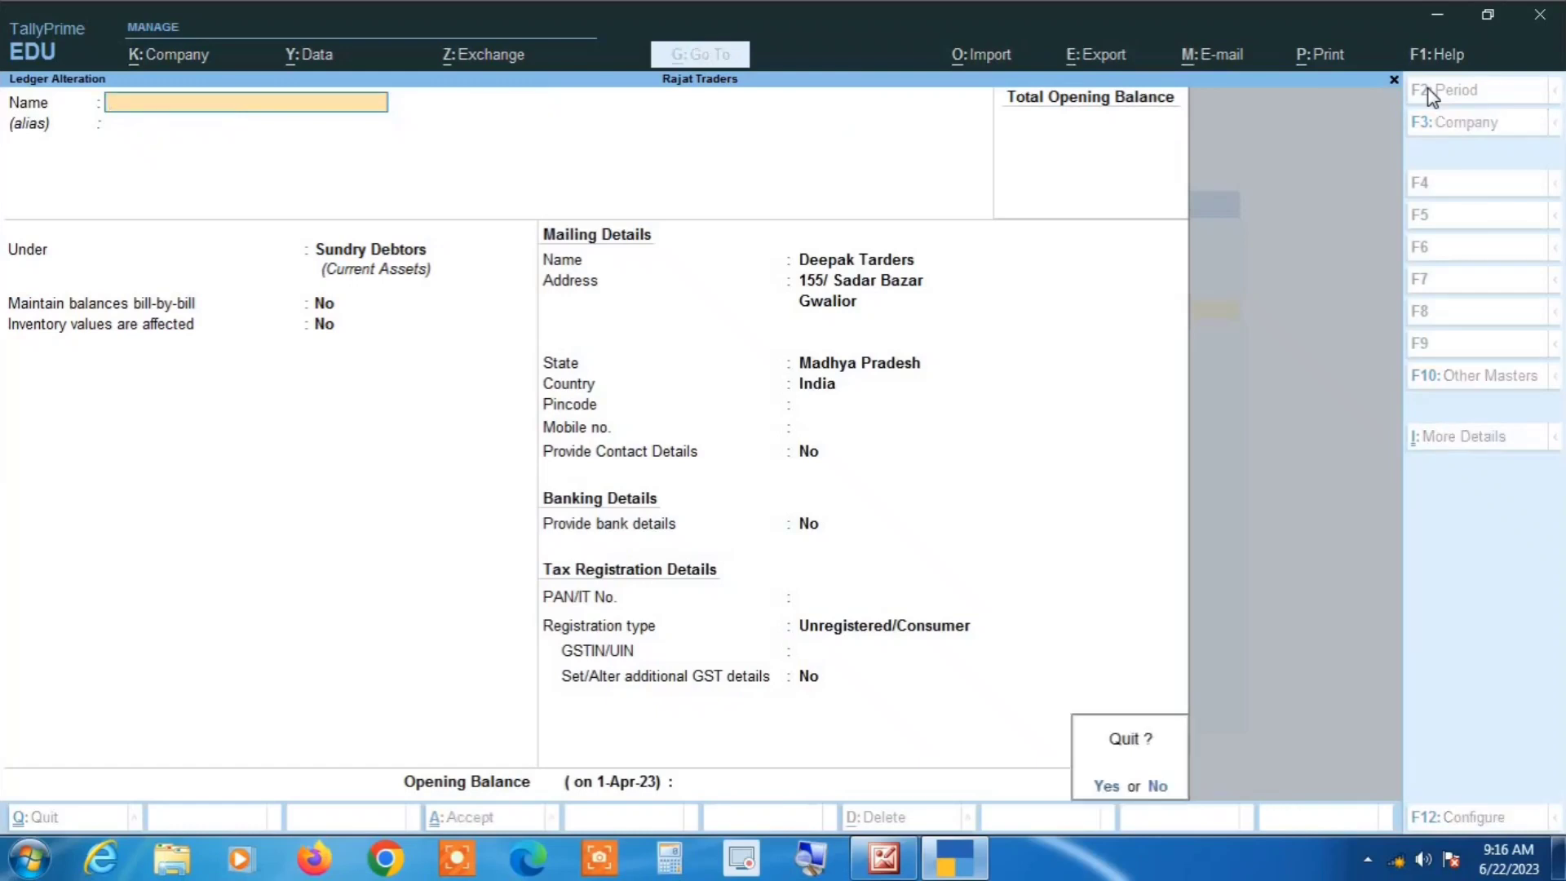
pyautogui.press('y')
pyautogui.press('Escape')
pyautogui.press('Escape')
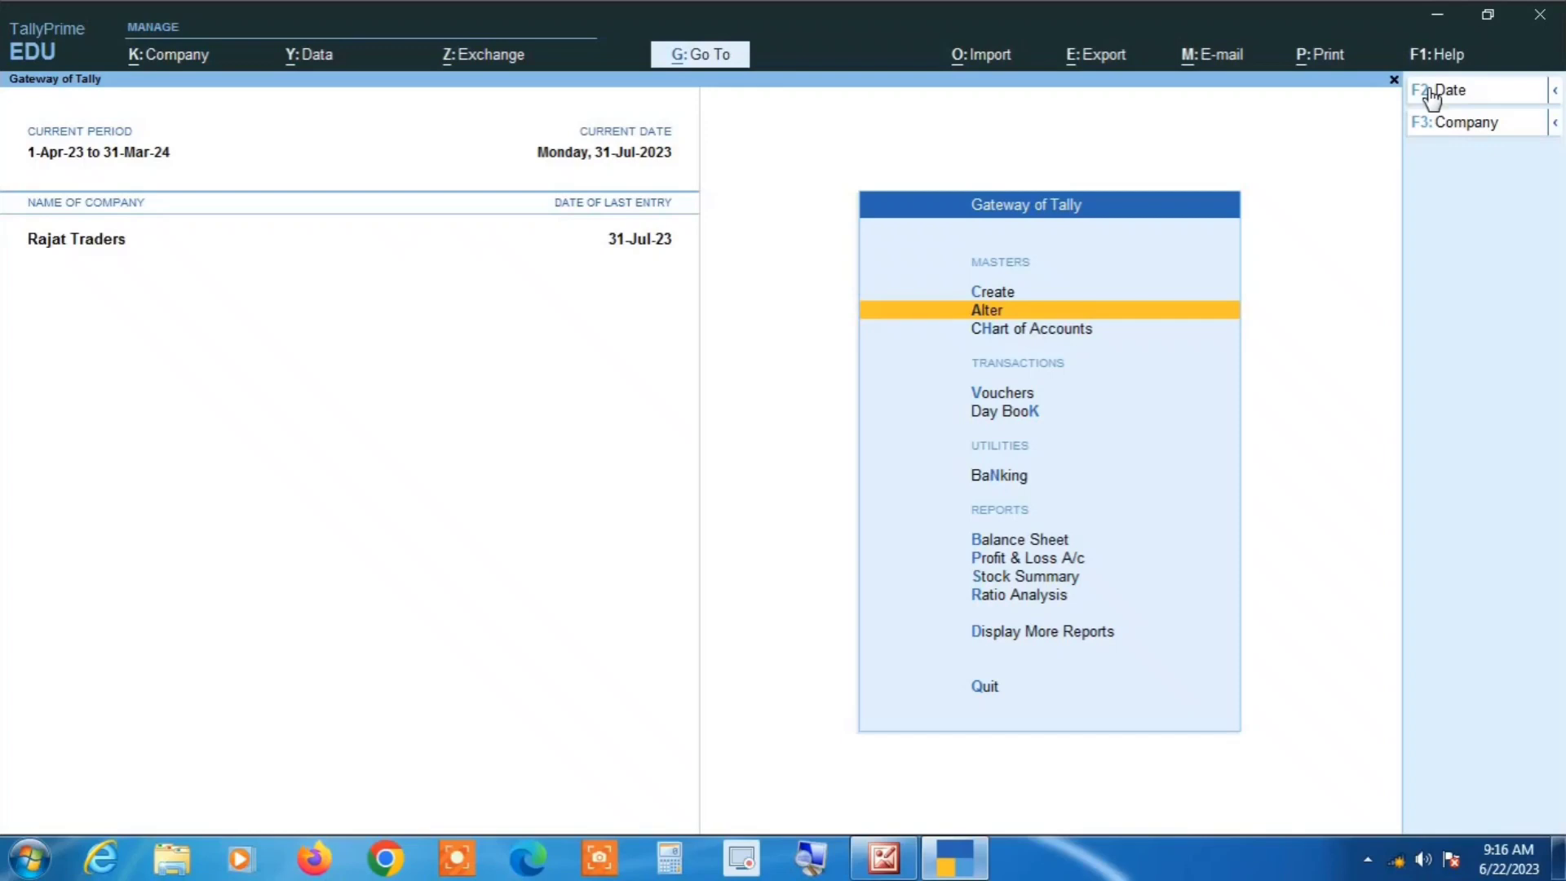
# - Open the GSTR-1 report from the GST reports, allowing it to update the GST status of the affected vouchers
pyautogui.press('Down')
pyautogui.press('Down')
pyautogui.press('Down')
pyautogui.press('Down')
pyautogui.press('Down')
pyautogui.press('Down')
pyautogui.press('Down')
pyautogui.press('Down')
pyautogui.press('Down')
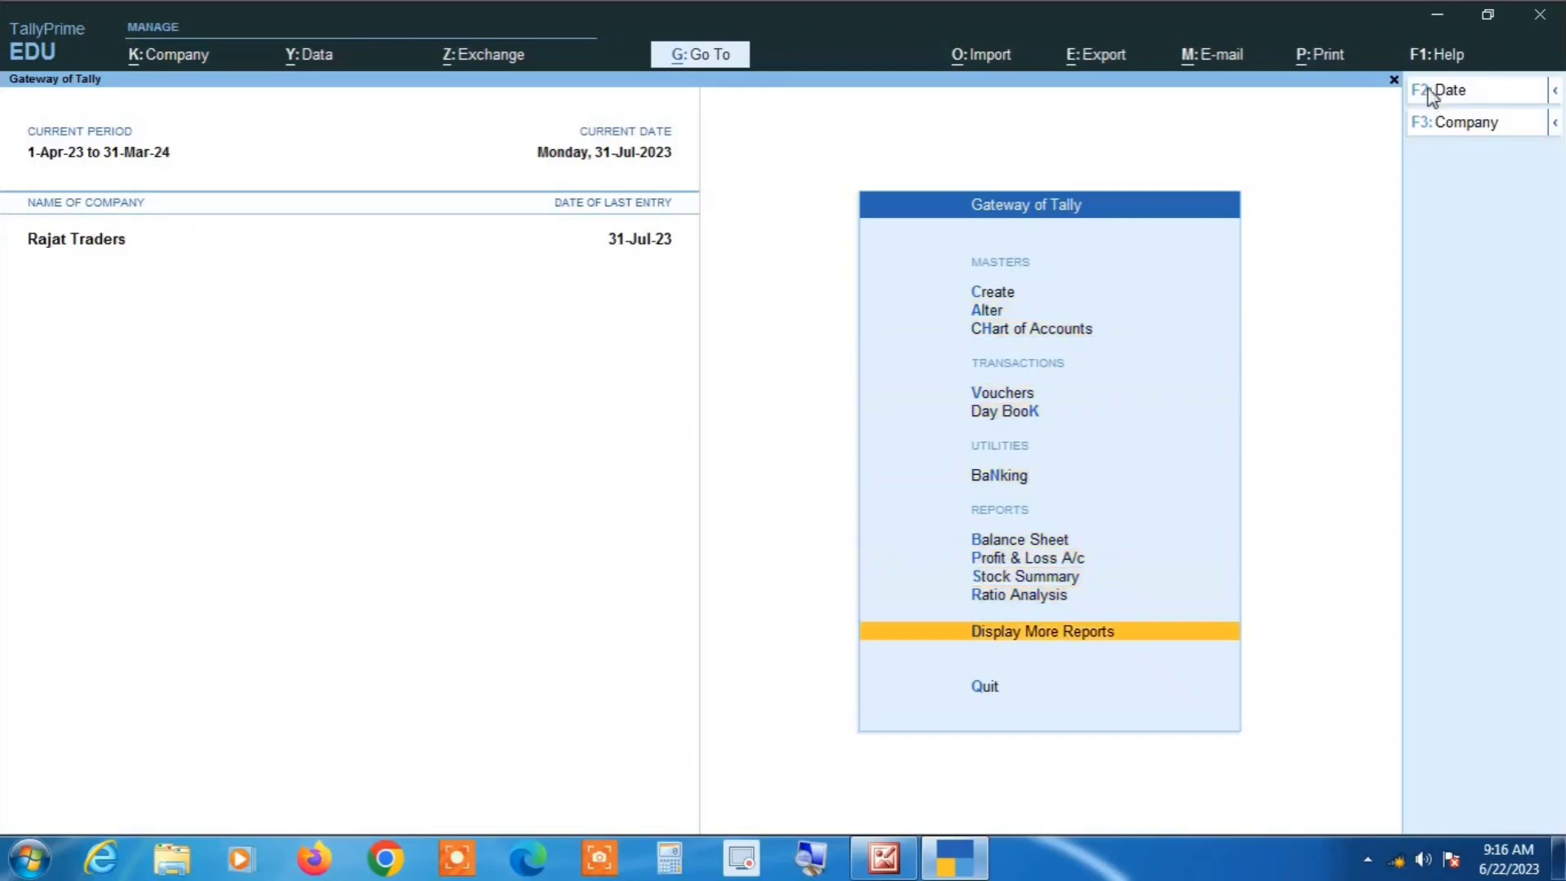
pyautogui.press('Return')
pyautogui.press('Down')
pyautogui.press('Down')
pyautogui.press('Down')
pyautogui.press('Down')
pyautogui.press('Down')
pyautogui.press('Down')
pyautogui.press('Down')
pyautogui.press('Down')
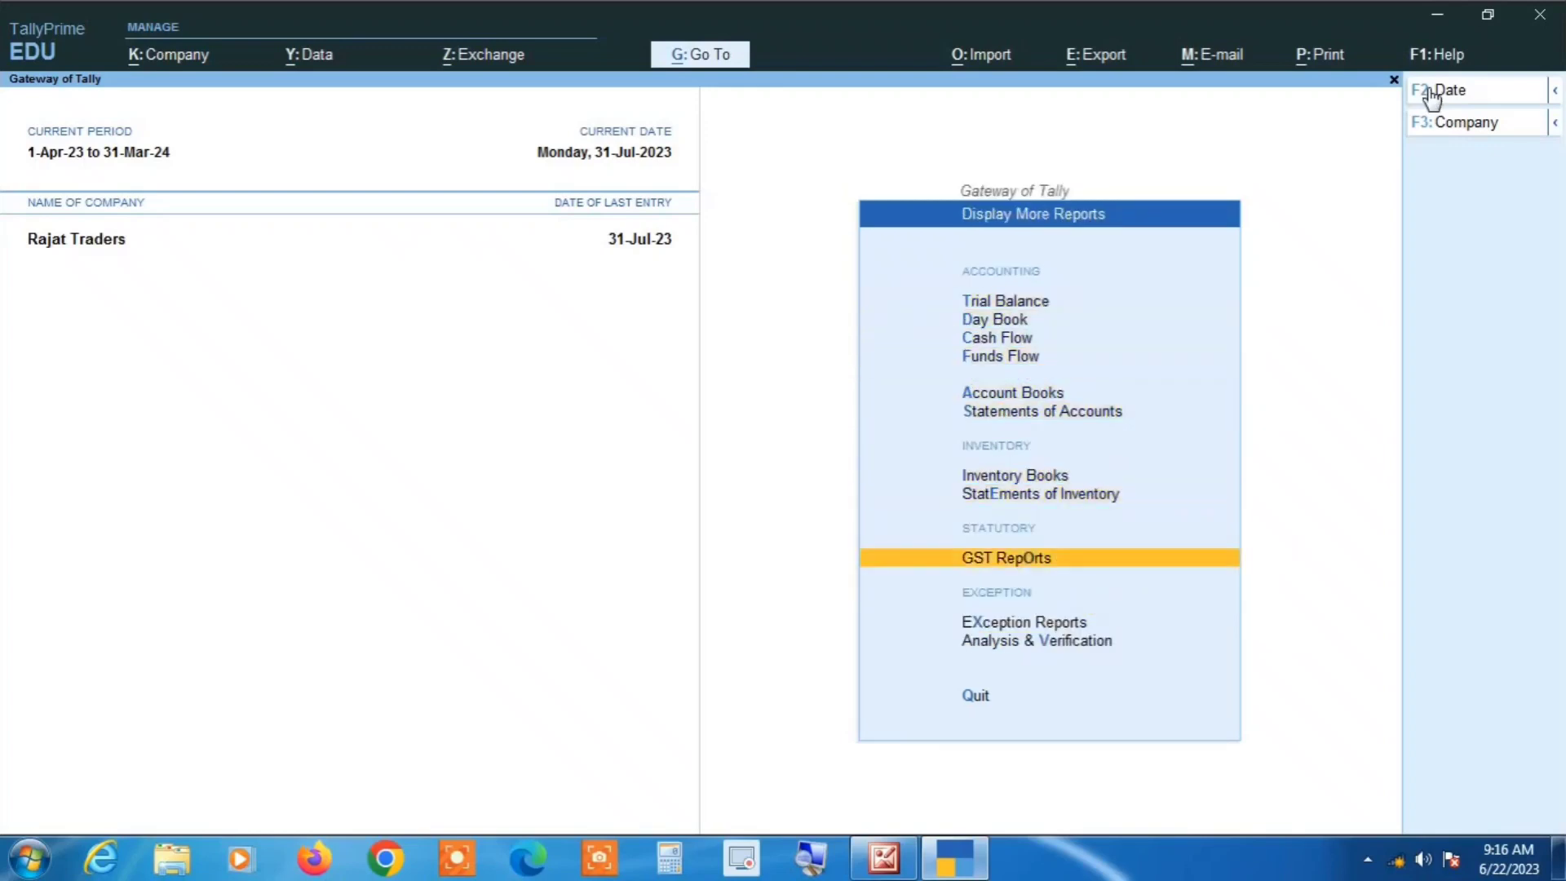
pyautogui.press('Return')
pyautogui.press('Down')
pyautogui.press('Return')
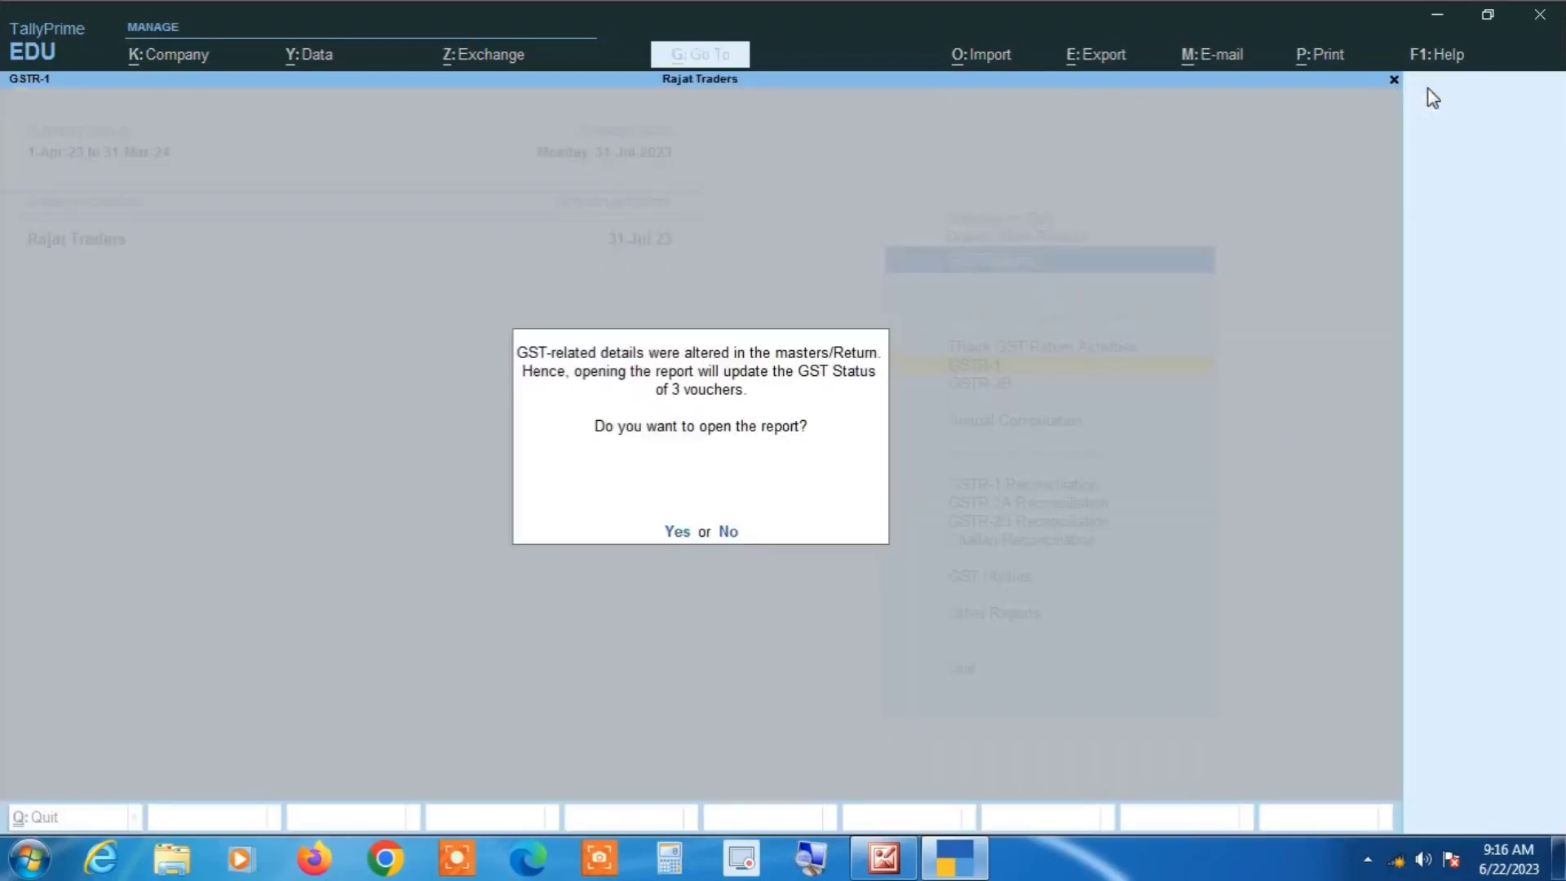
pyautogui.press('Return')
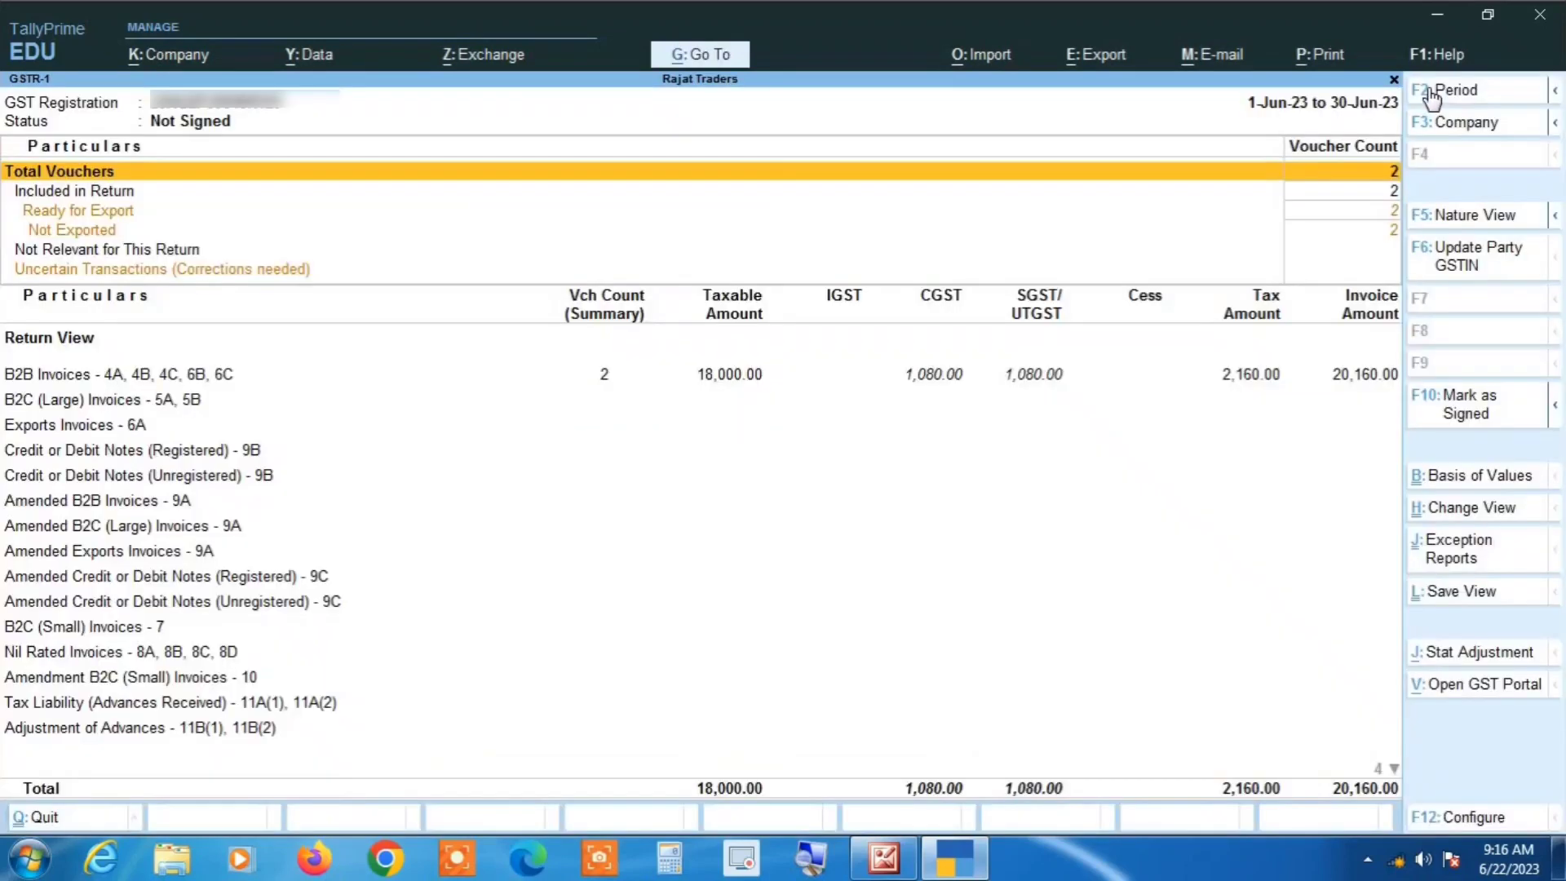
# - Set the GSTR-1 report period from 1-4-2023 to 31-7-2023
pyautogui.click(1432, 96)
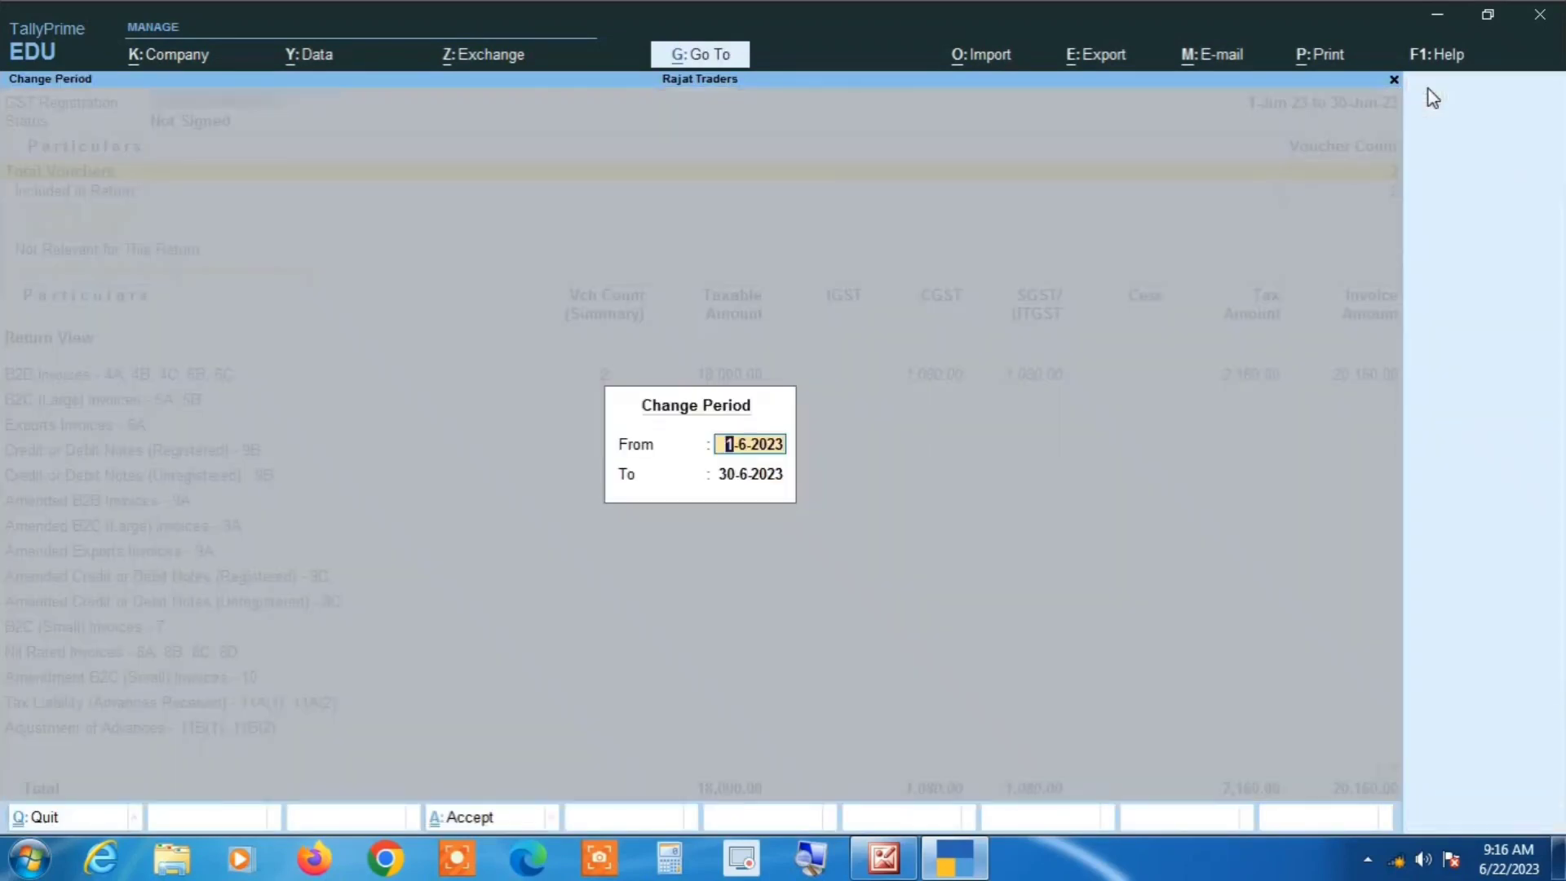
pyautogui.write('1-4')
pyautogui.press('Return')
pyautogui.write('31')
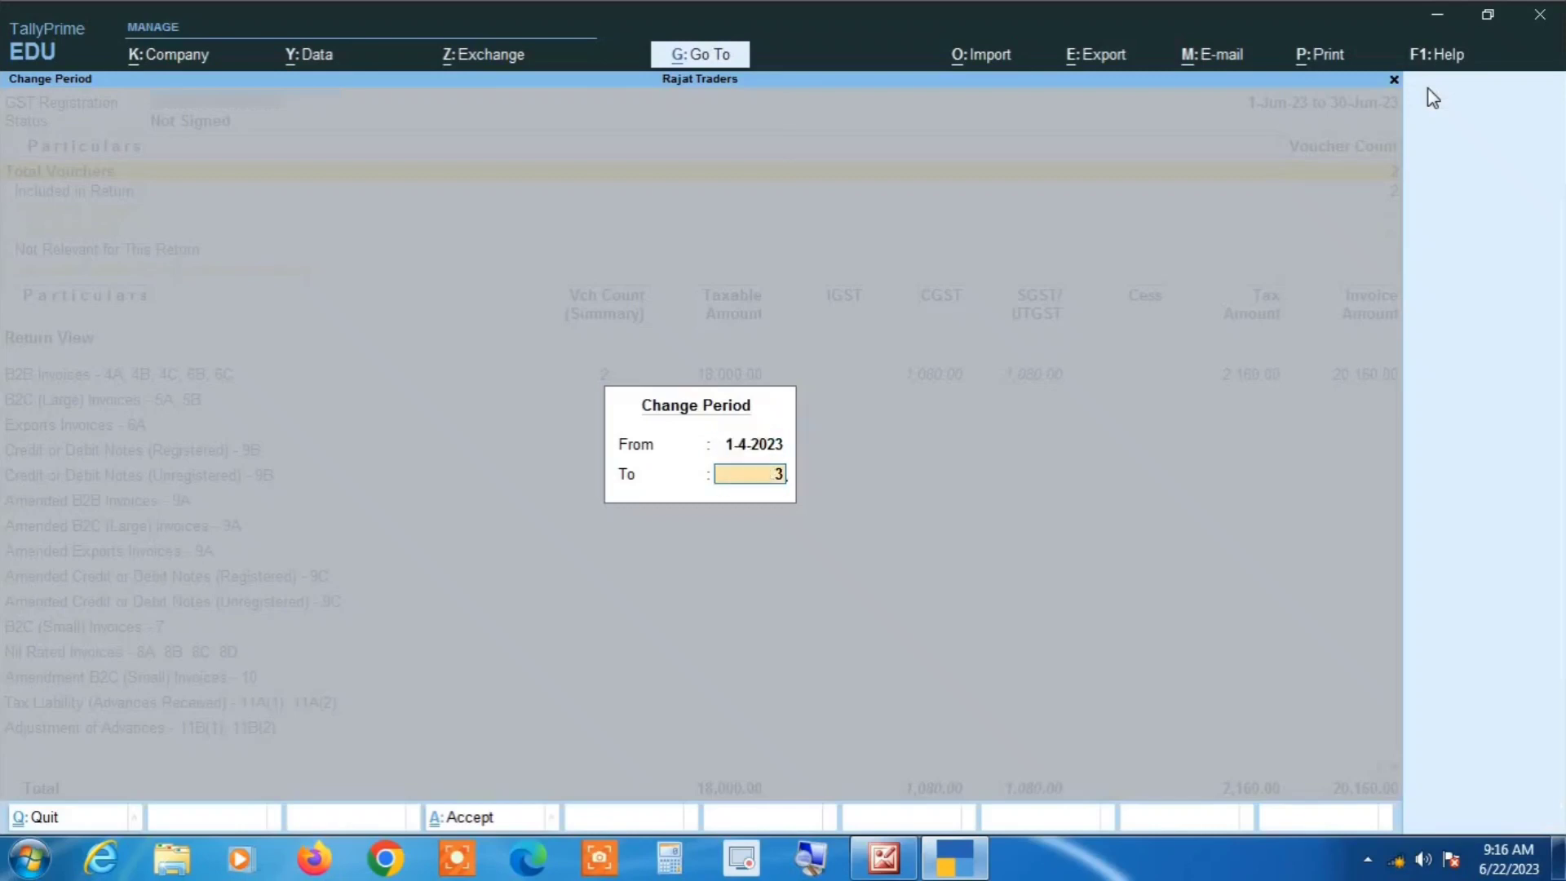
pyautogui.write('-7')
pyautogui.press('Return')
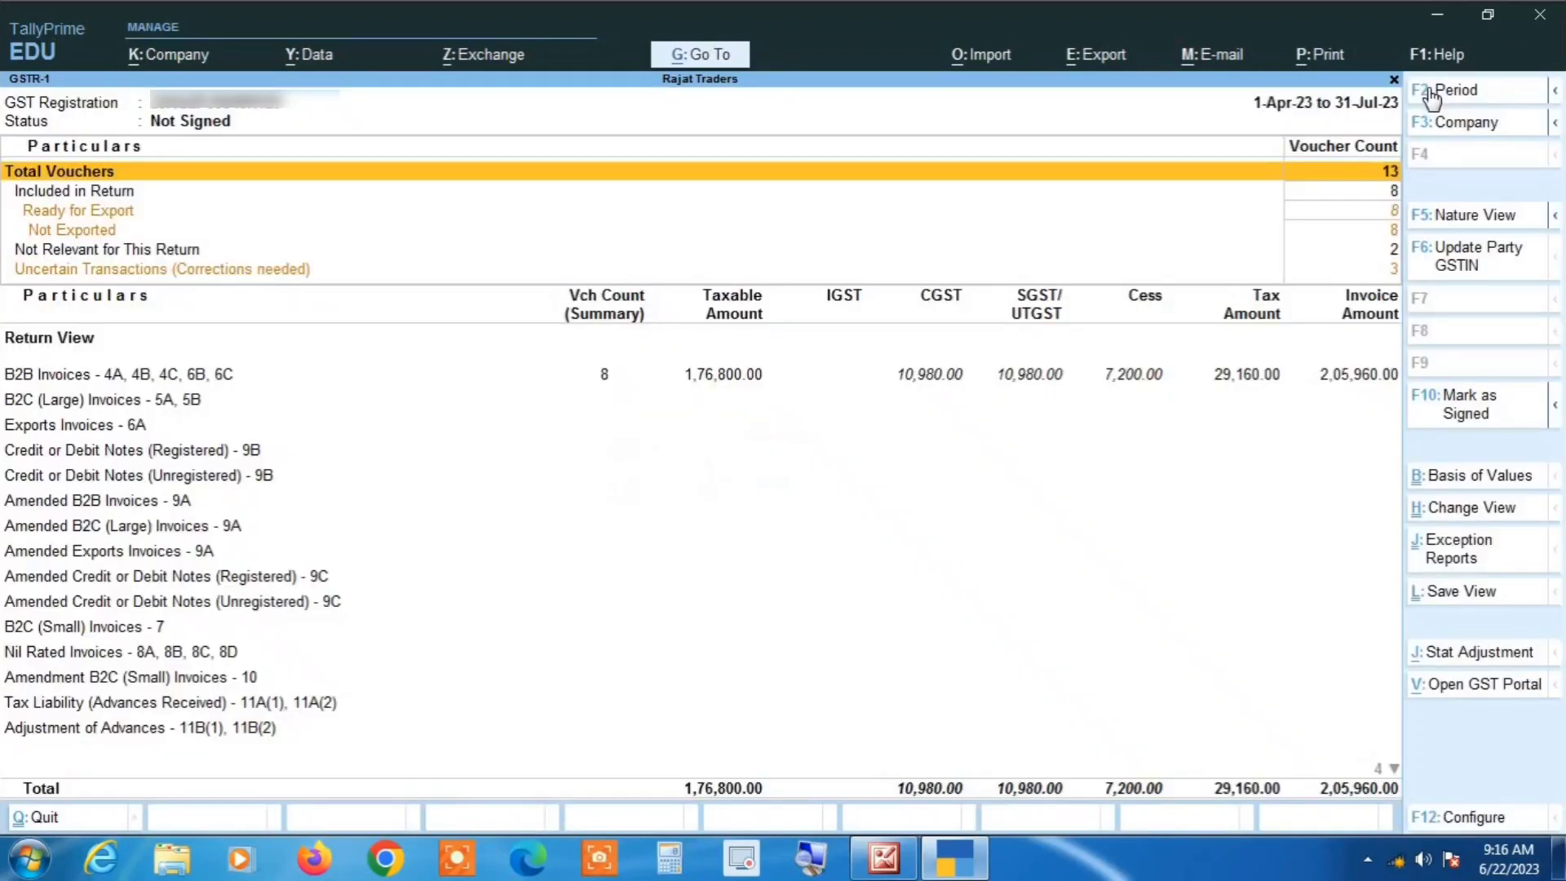
# - Examine the B2B and B2C (Large) invoice rows in the GSTR-1 return view
pyautogui.press('Down')
pyautogui.press('Down')
pyautogui.press('Down')
pyautogui.press('Down')
pyautogui.press('Down')
pyautogui.press('Down')
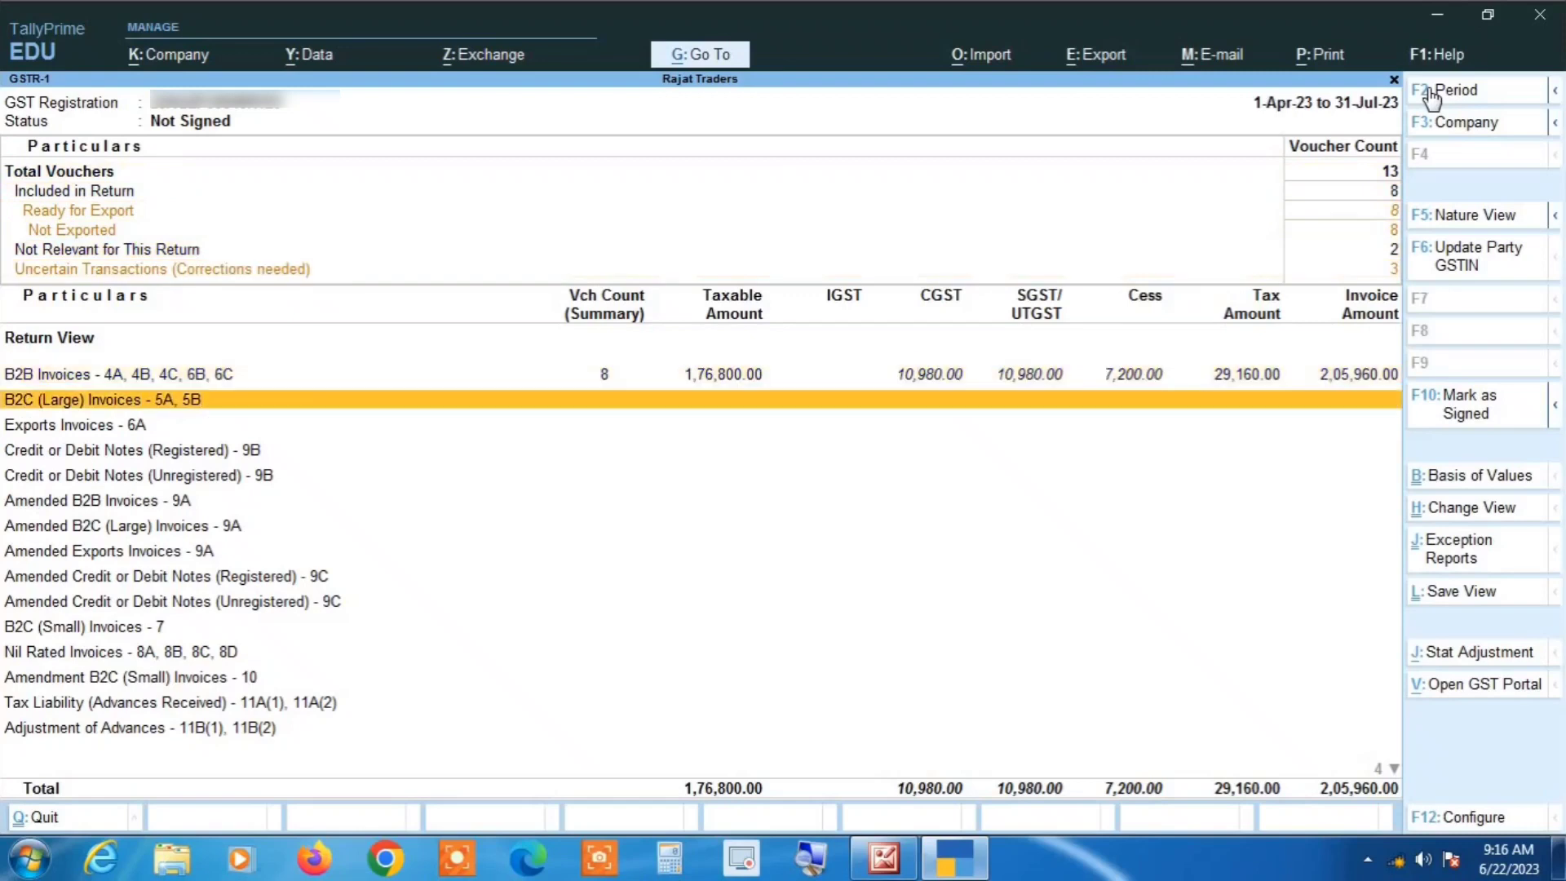
pyautogui.press('Up')
pyautogui.press('Up')
pyautogui.press('Down')
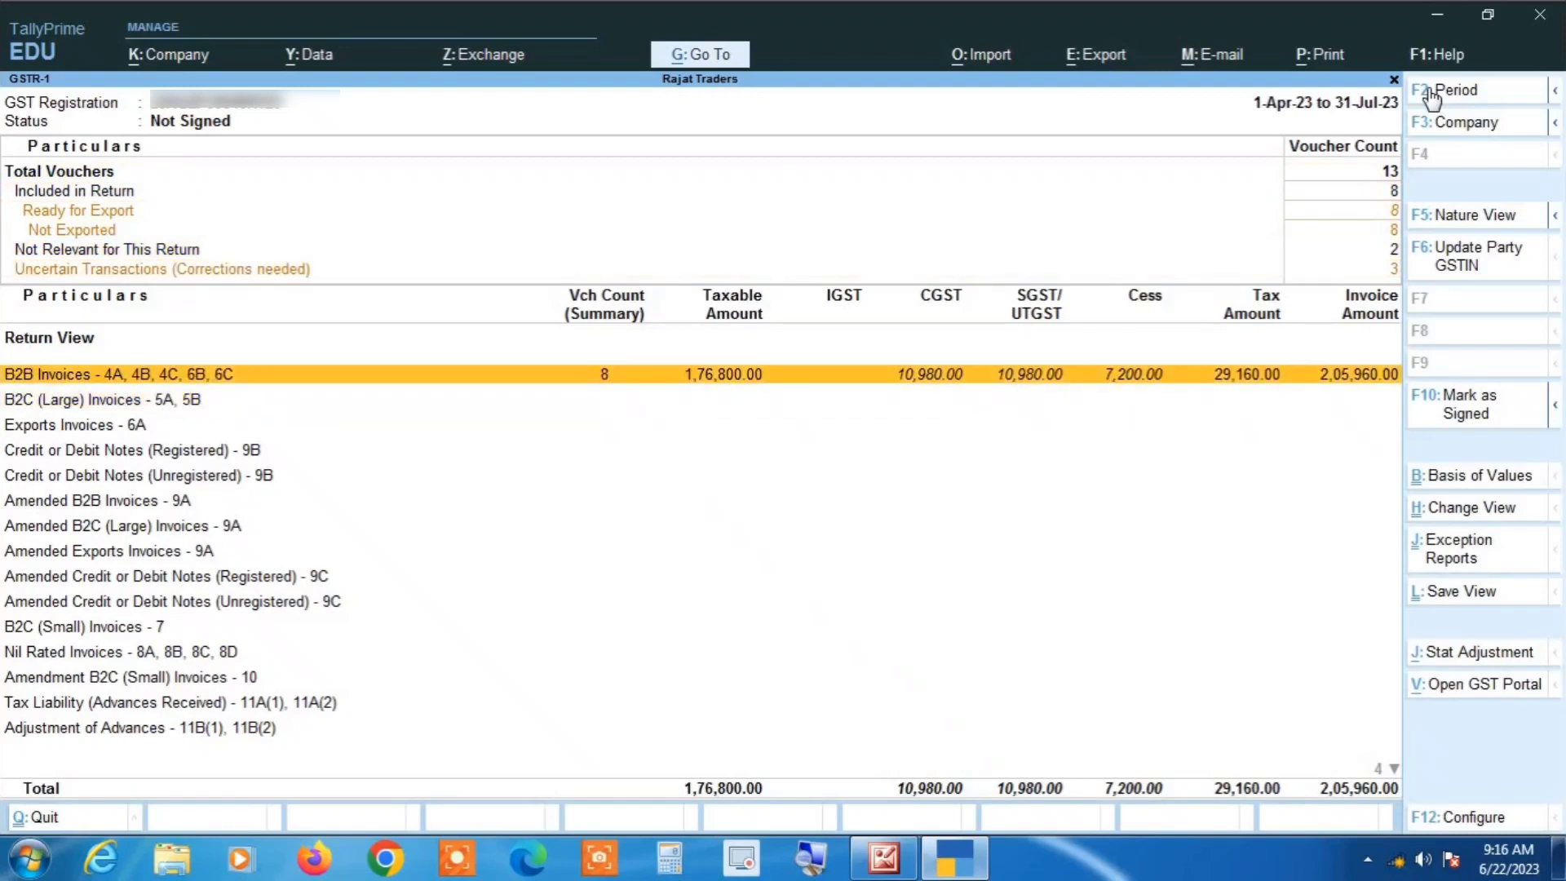
# - Drill down from Uncertain Transactions (Corrections needed) to the vouchers with incomplete or mismatched information
pyautogui.press('Up')
pyautogui.press('Up')
pyautogui.press('Down')
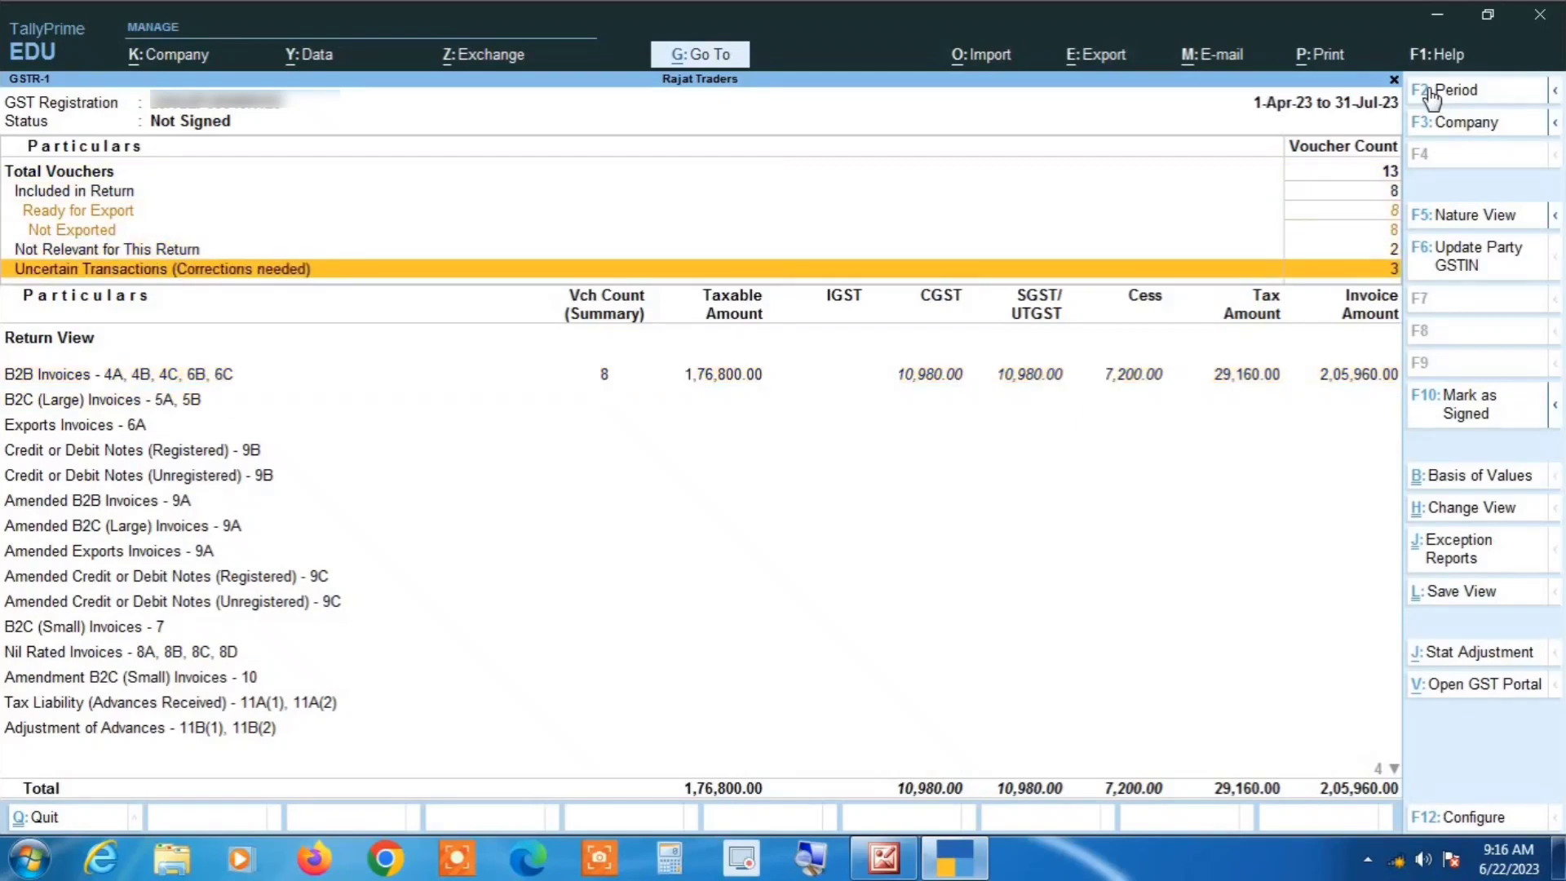
pyautogui.press('Return')
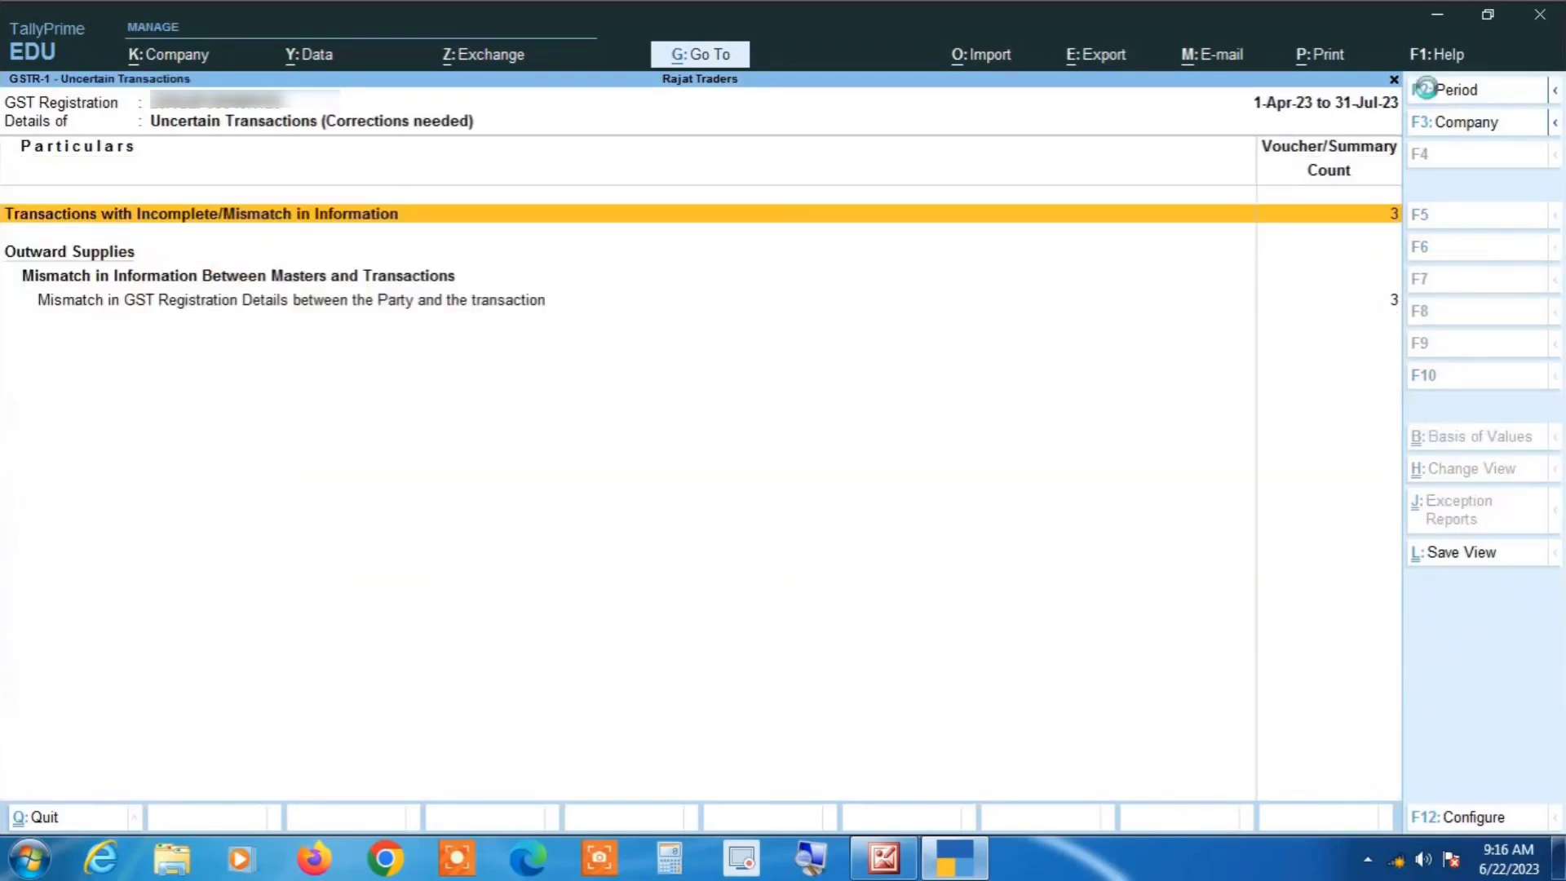
pyautogui.press('Return')
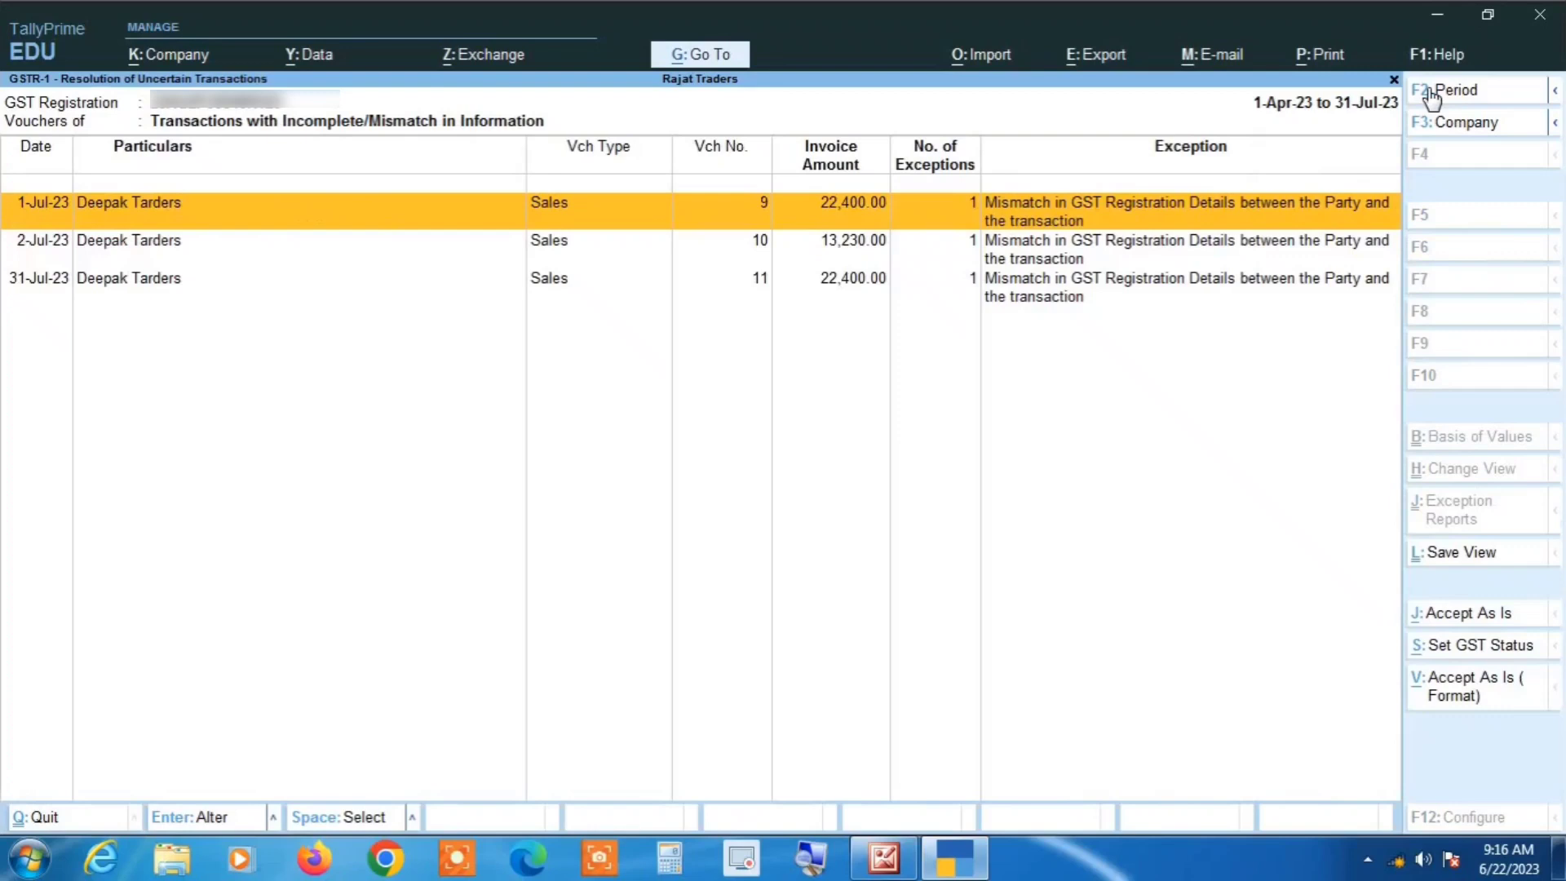
# - Review the listed Deepak Tarders vouchers, view sales voucher 9, and go back to the uncertain transactions summary
pyautogui.click(813, 862)
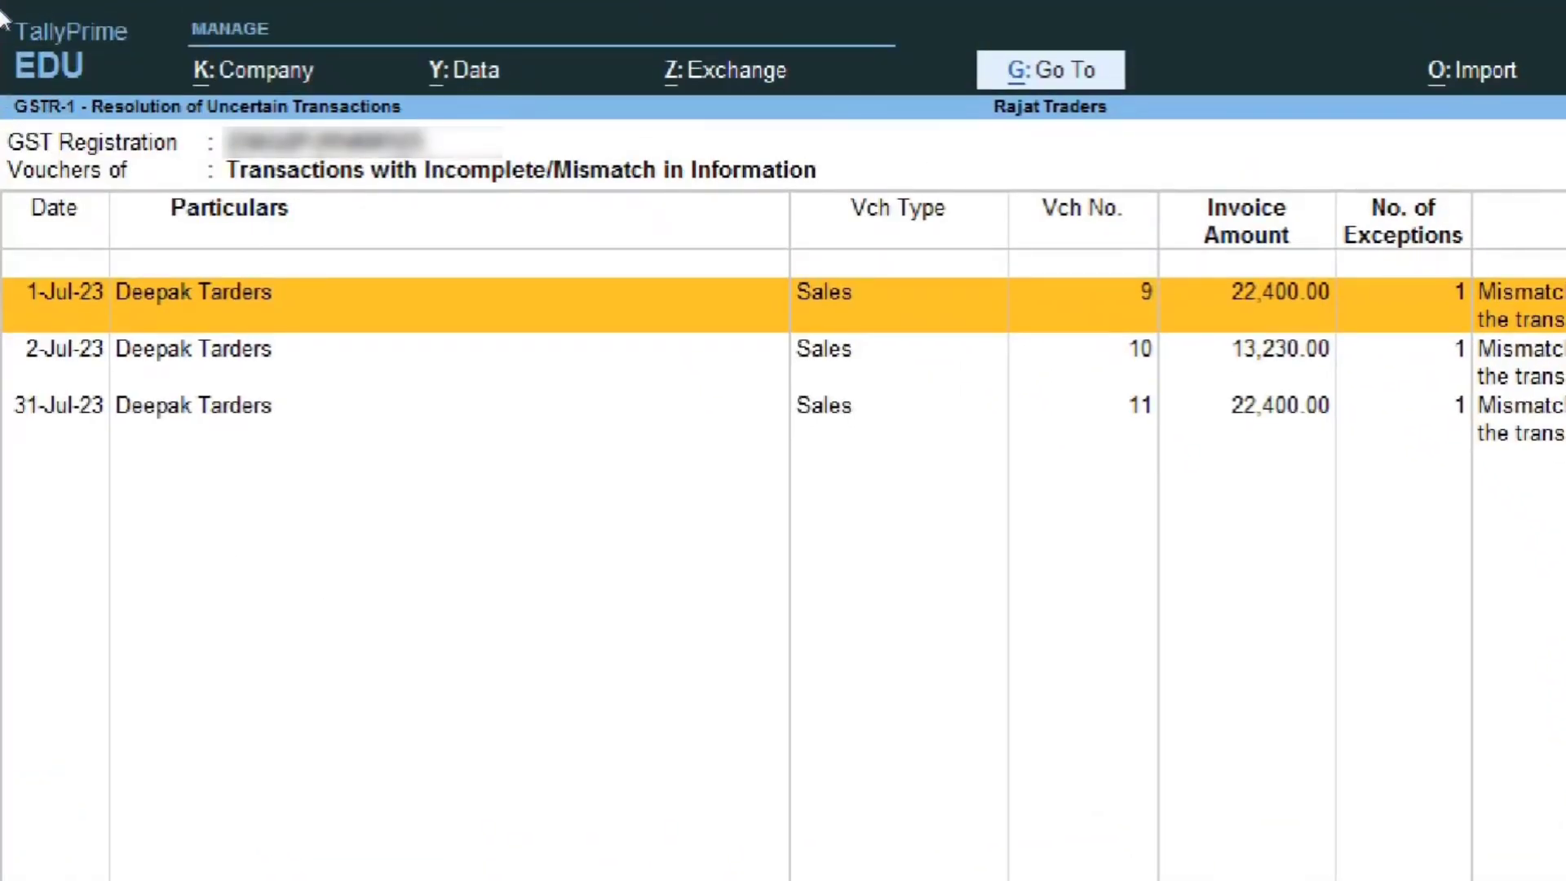
pyautogui.press('Down')
pyautogui.press('Down')
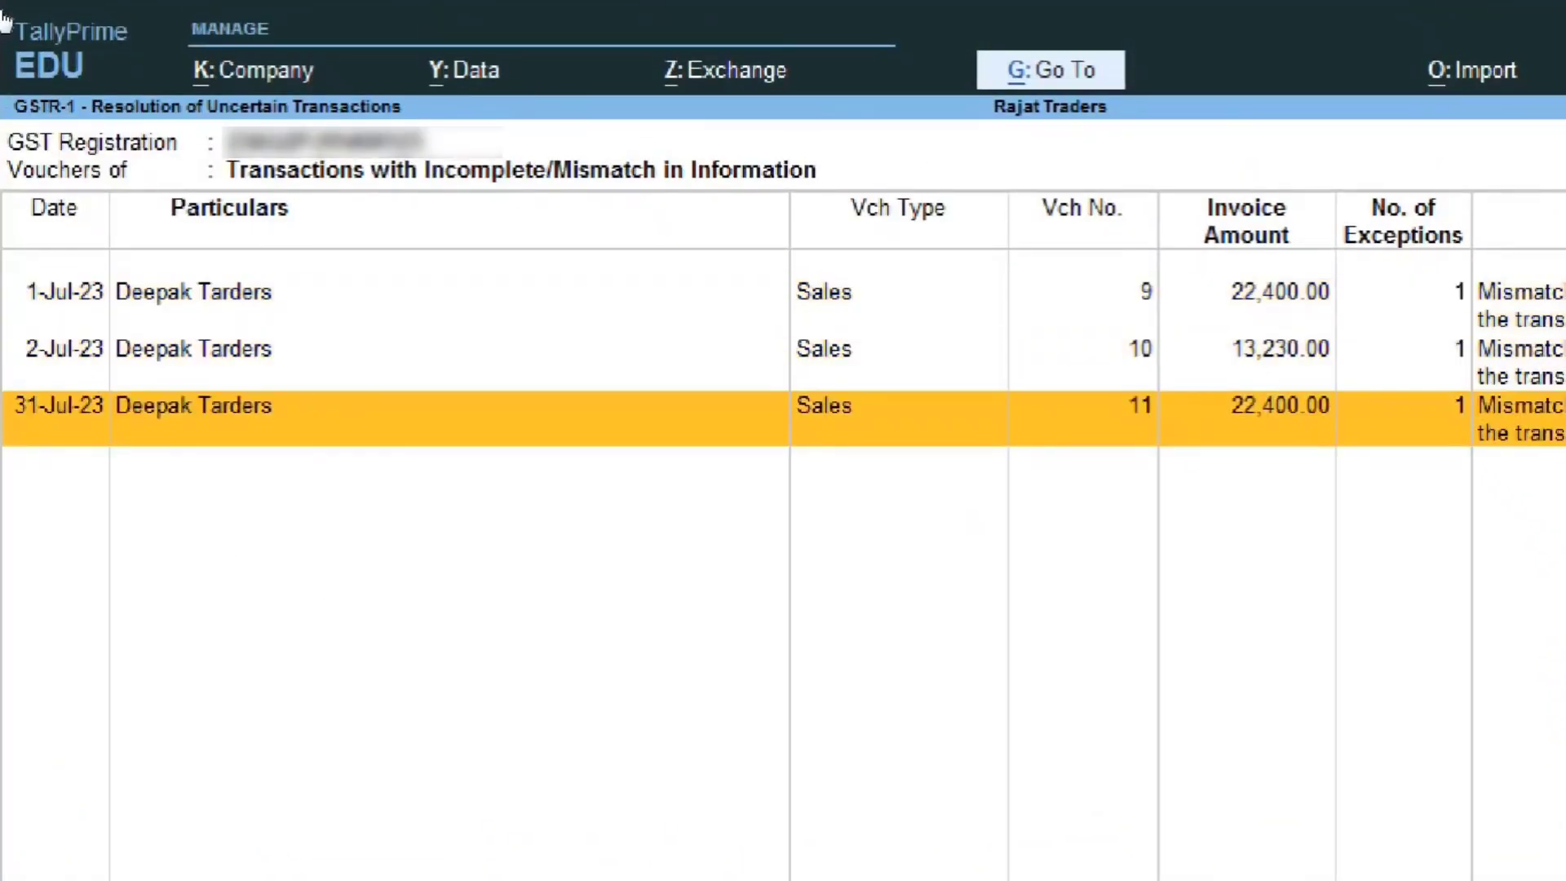
pyautogui.press('Up')
pyautogui.press('Up')
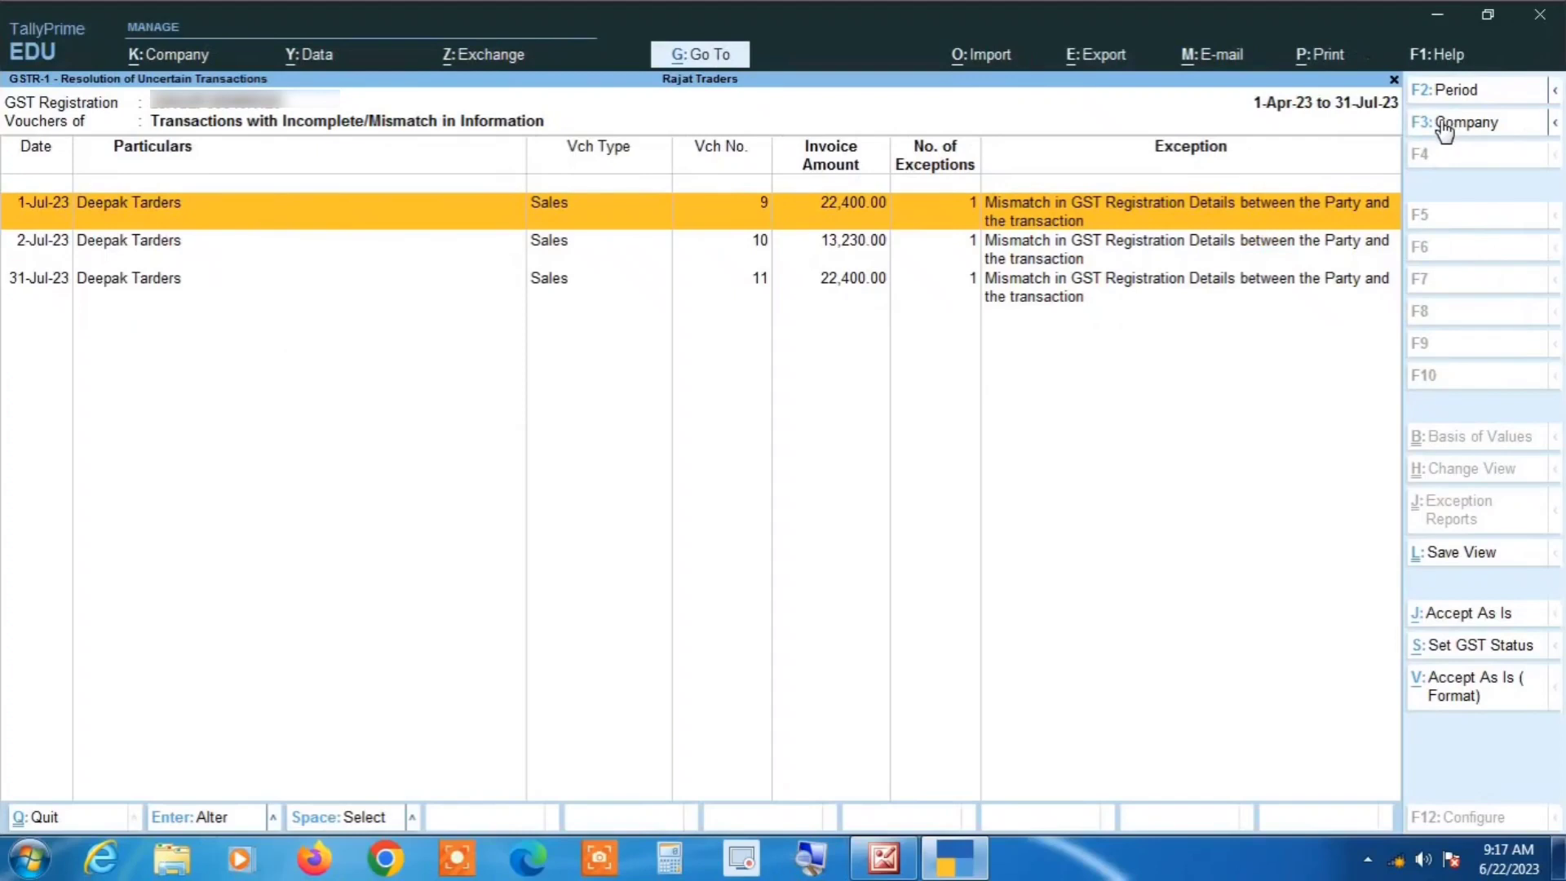
pyautogui.press('Return')
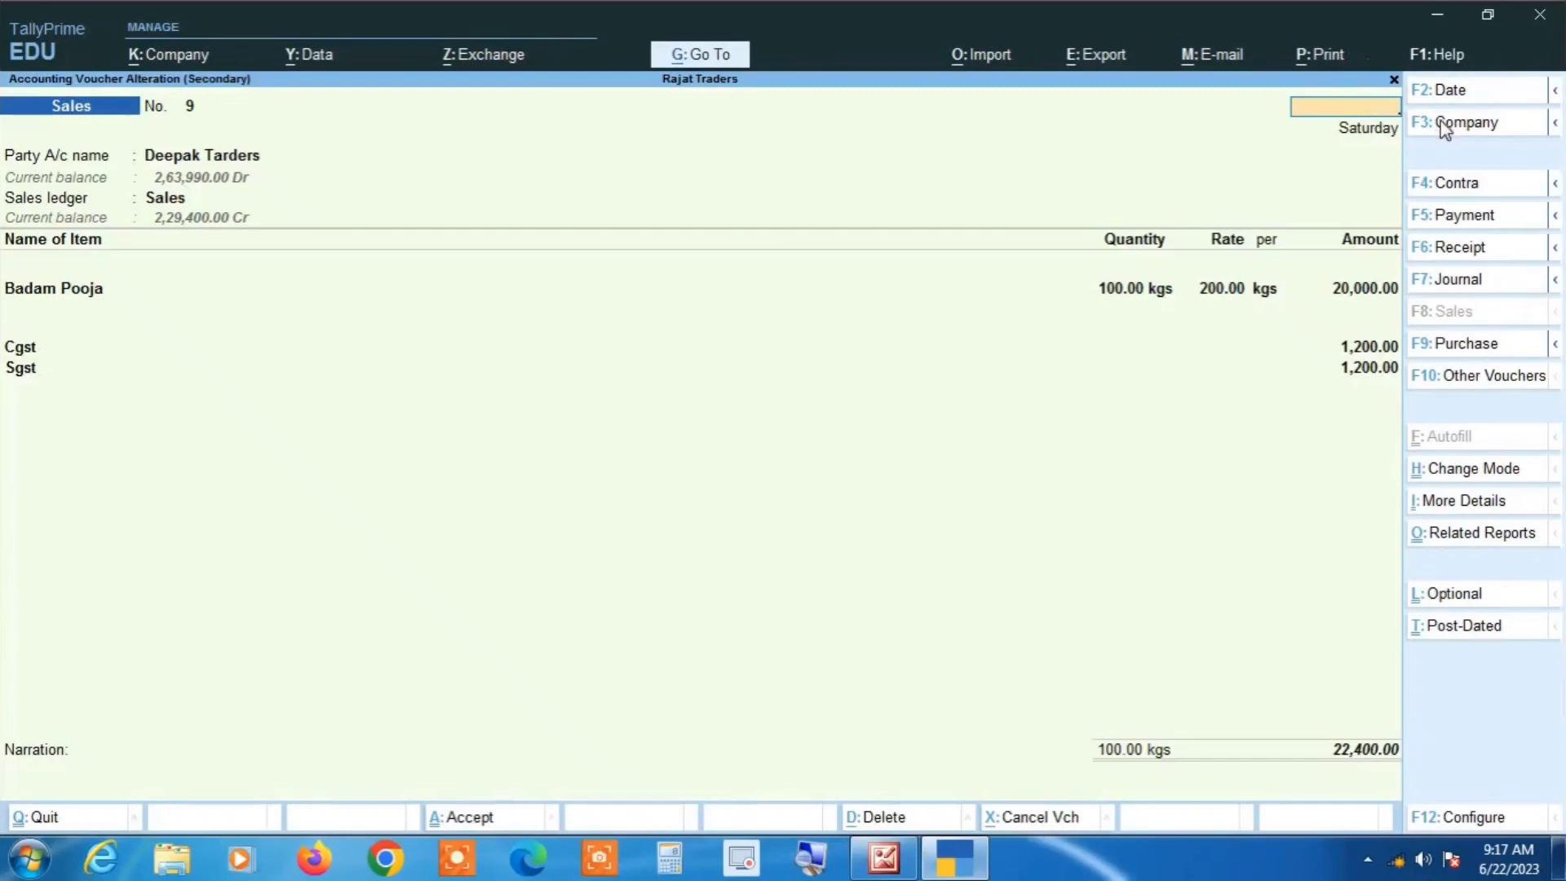
pyautogui.press('Escape')
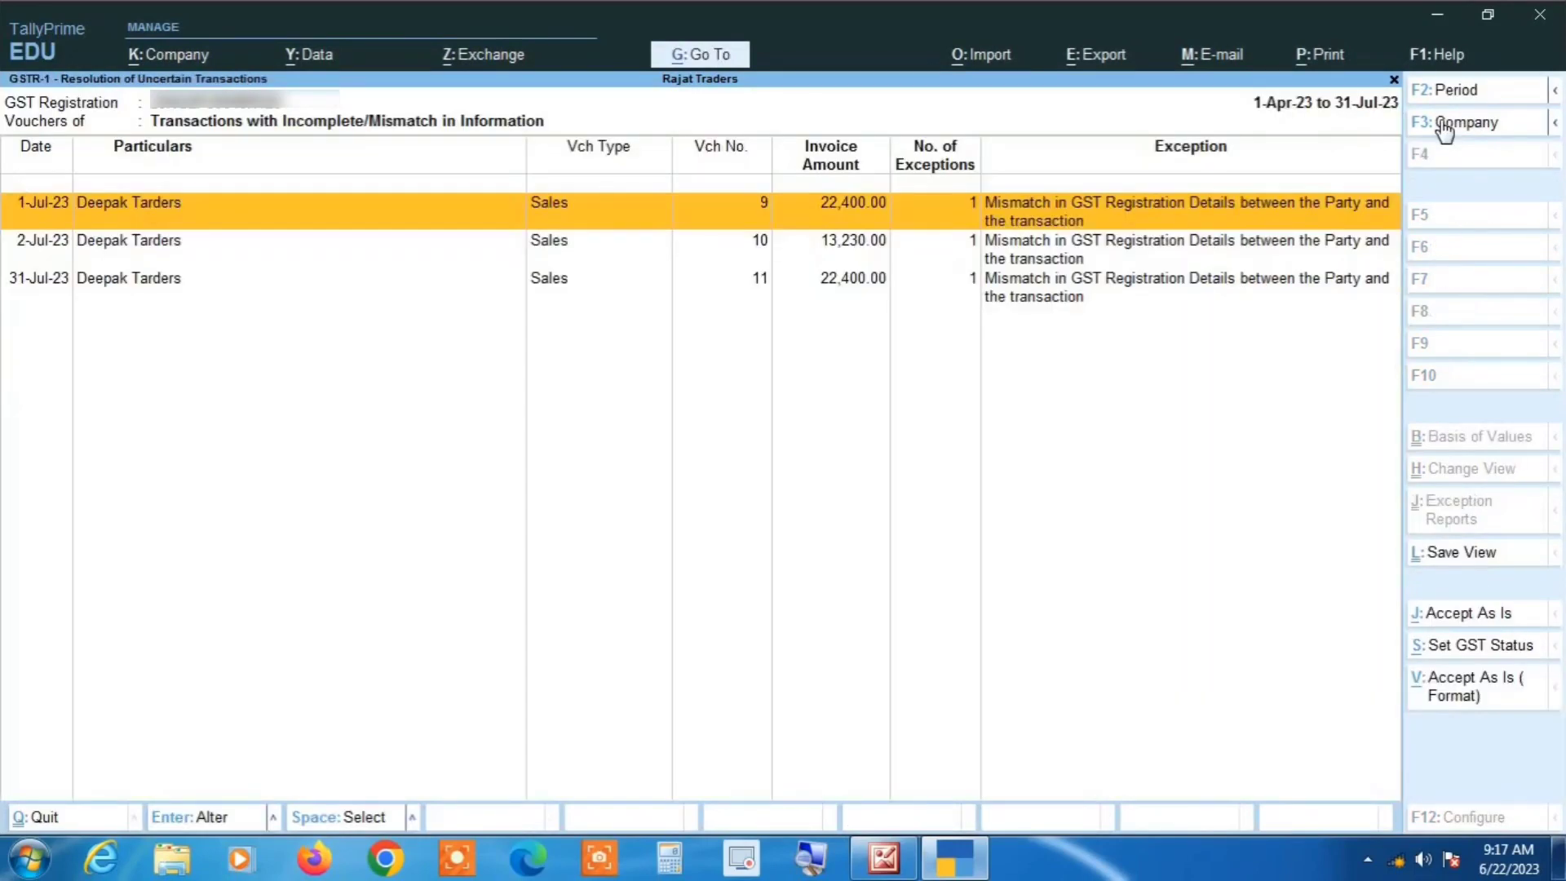
pyautogui.press('Escape')
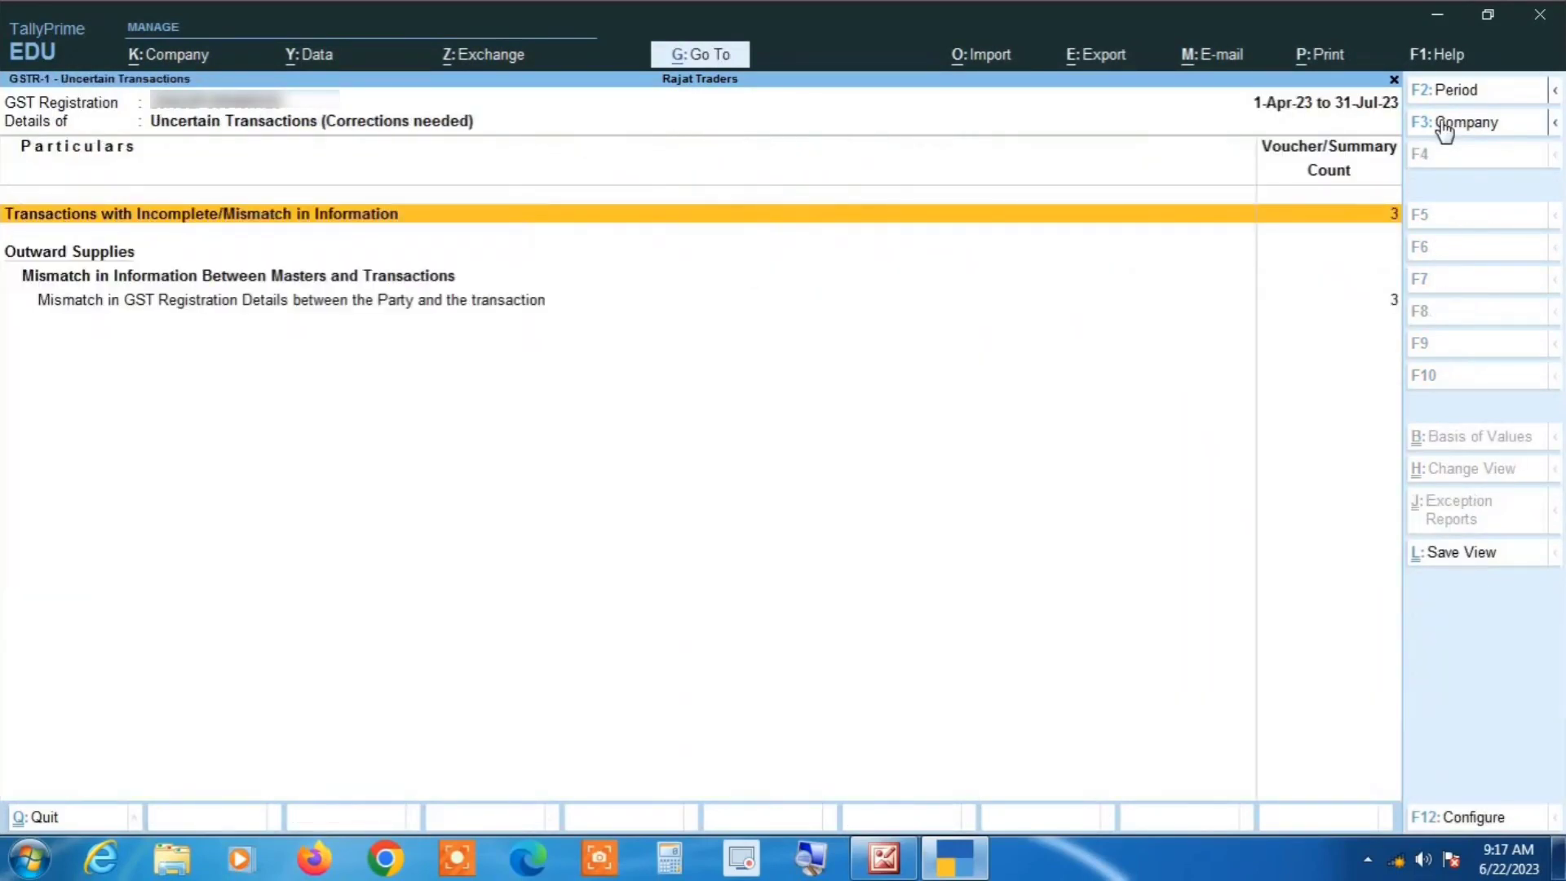
# - Open the vouchers with mismatched party GST registration details and bring up the mismatch for sales voucher 9 dated 1-Jul-23
pyautogui.press('Down')
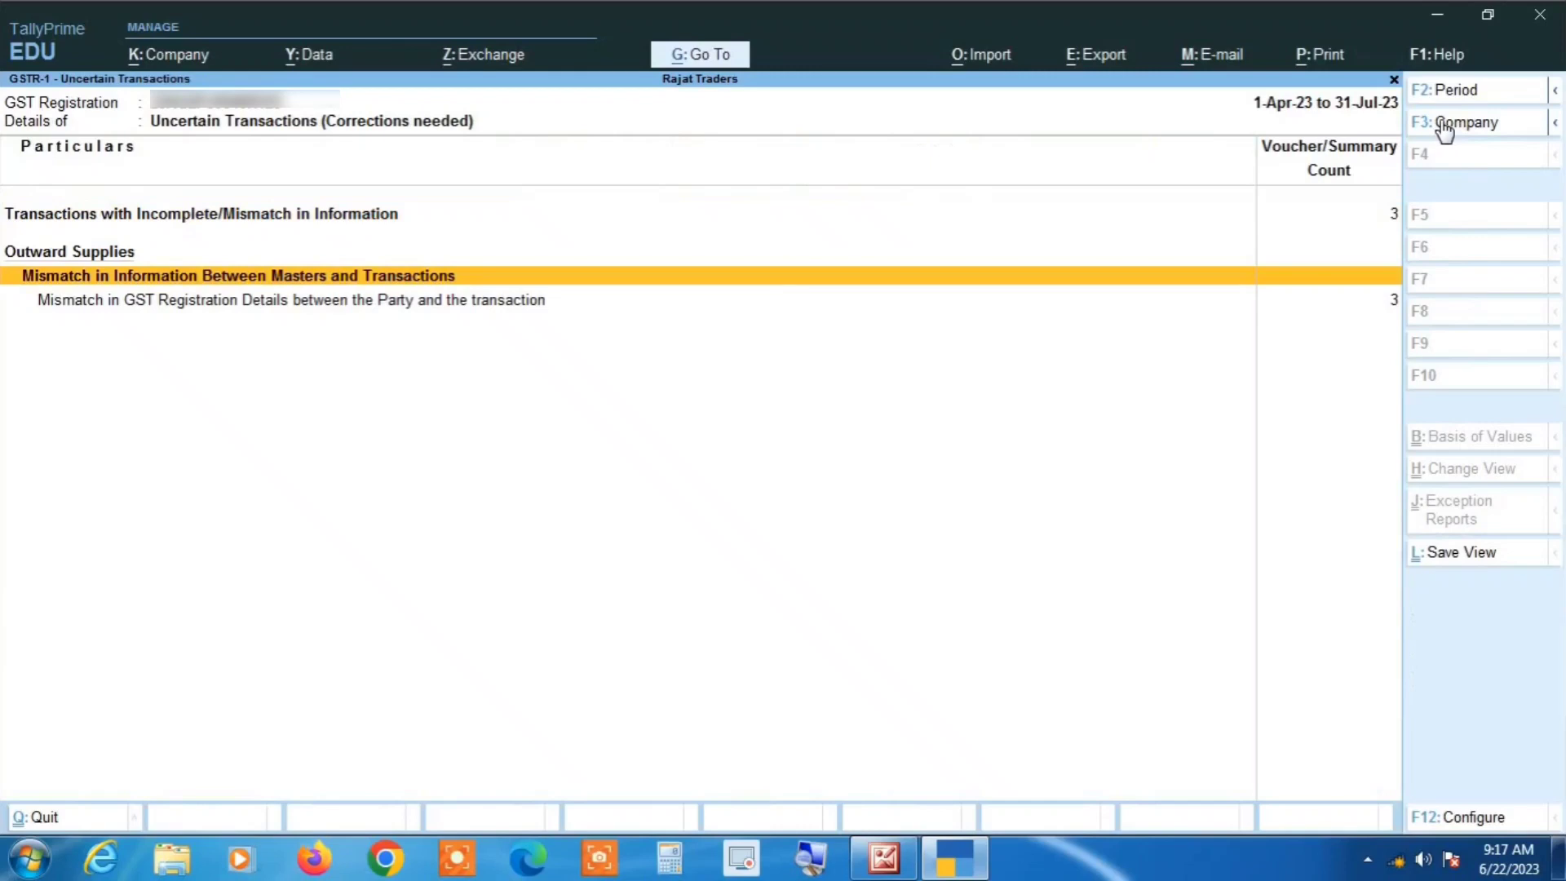
pyautogui.press('Down')
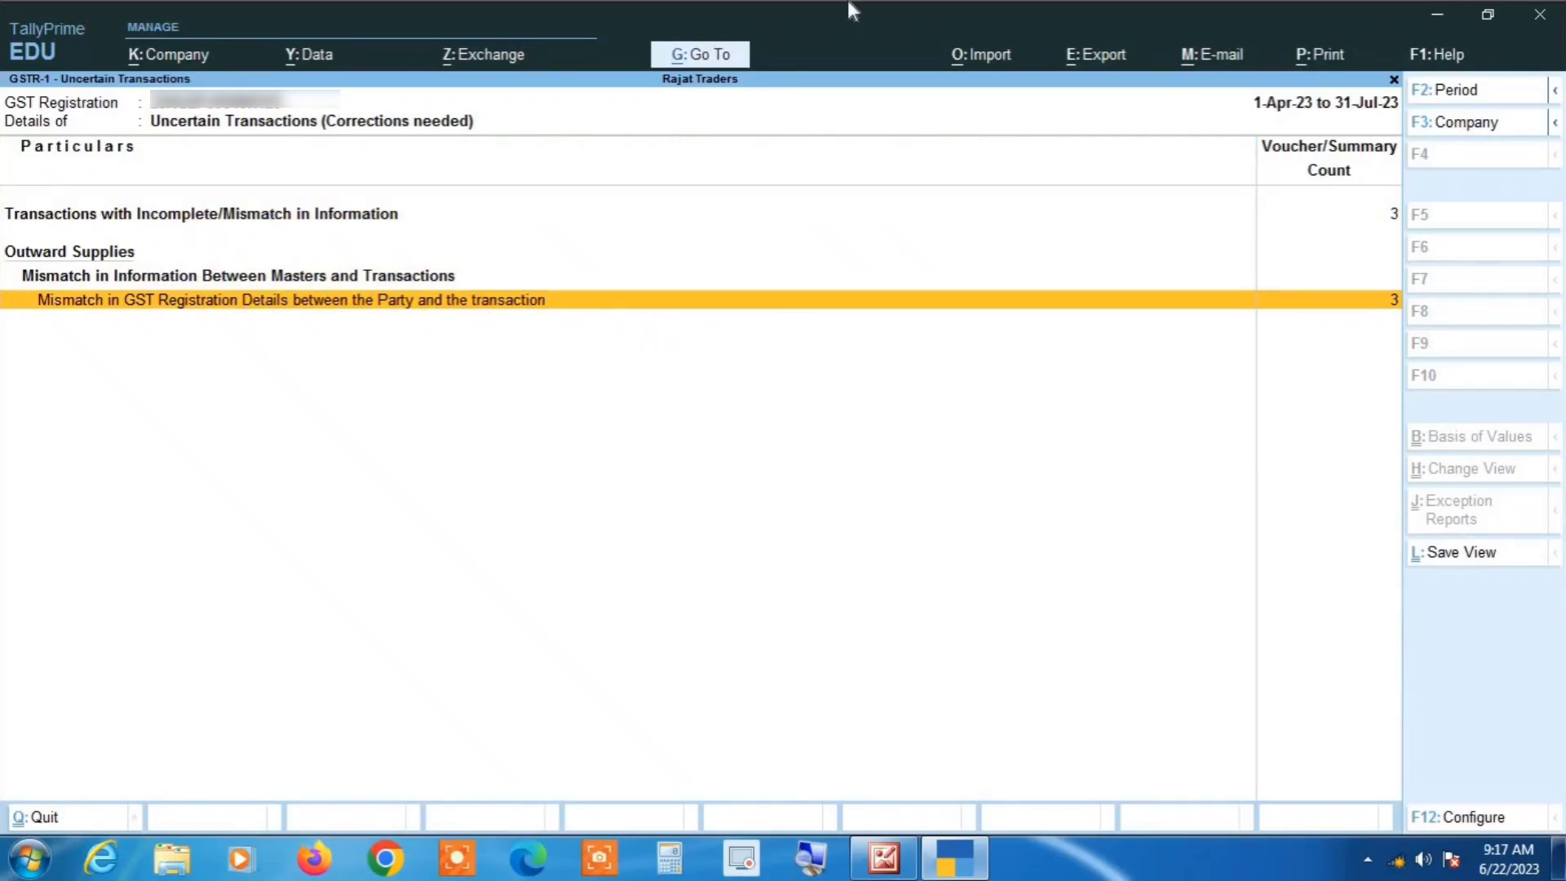
pyautogui.press('Return')
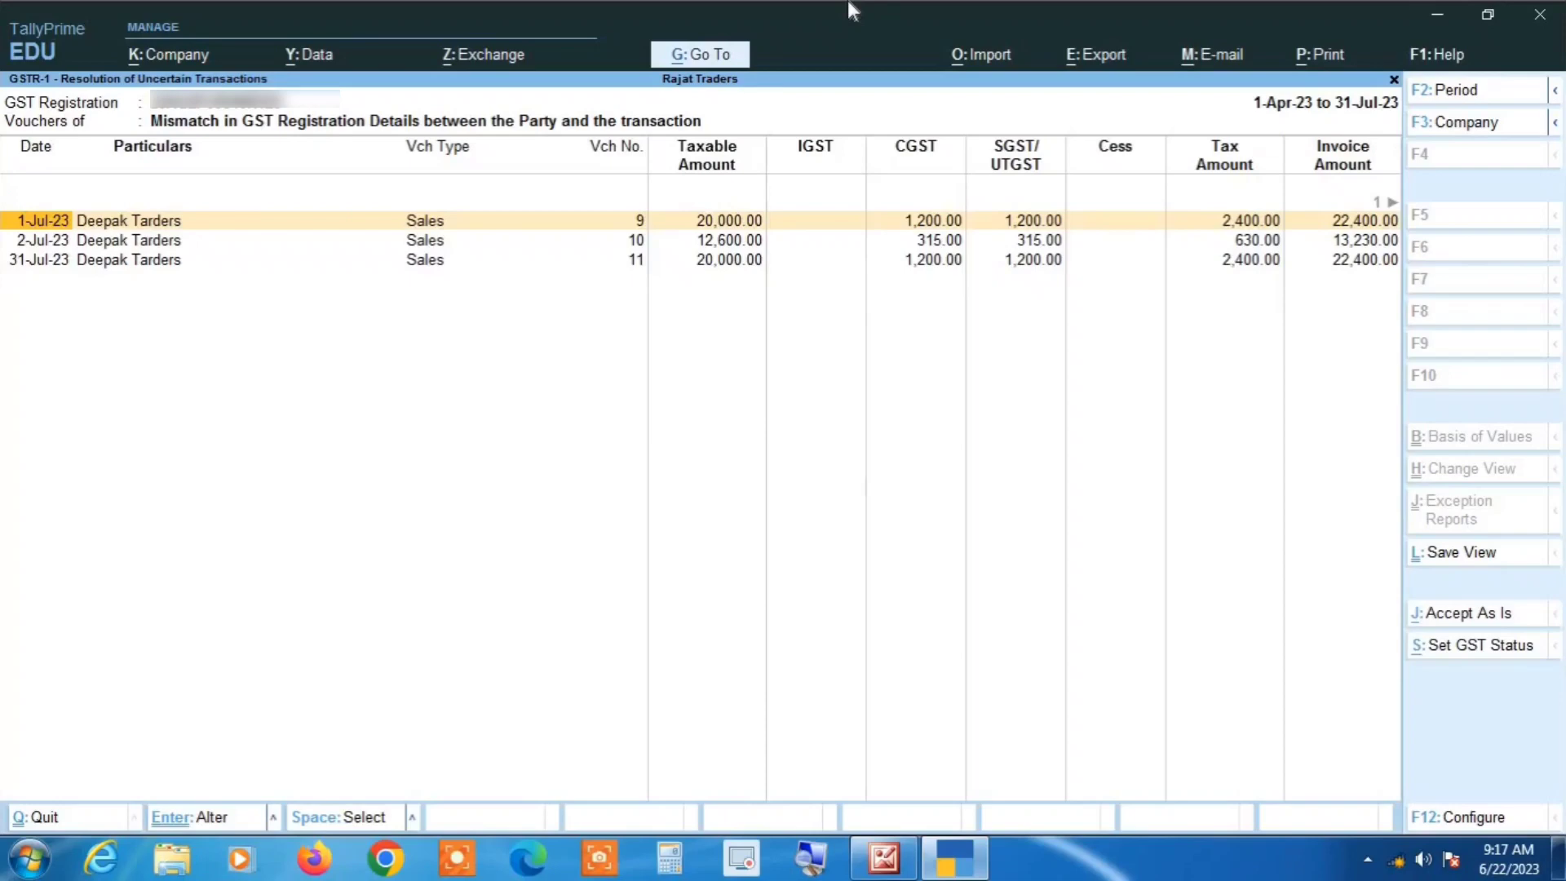
pyautogui.press('Return')
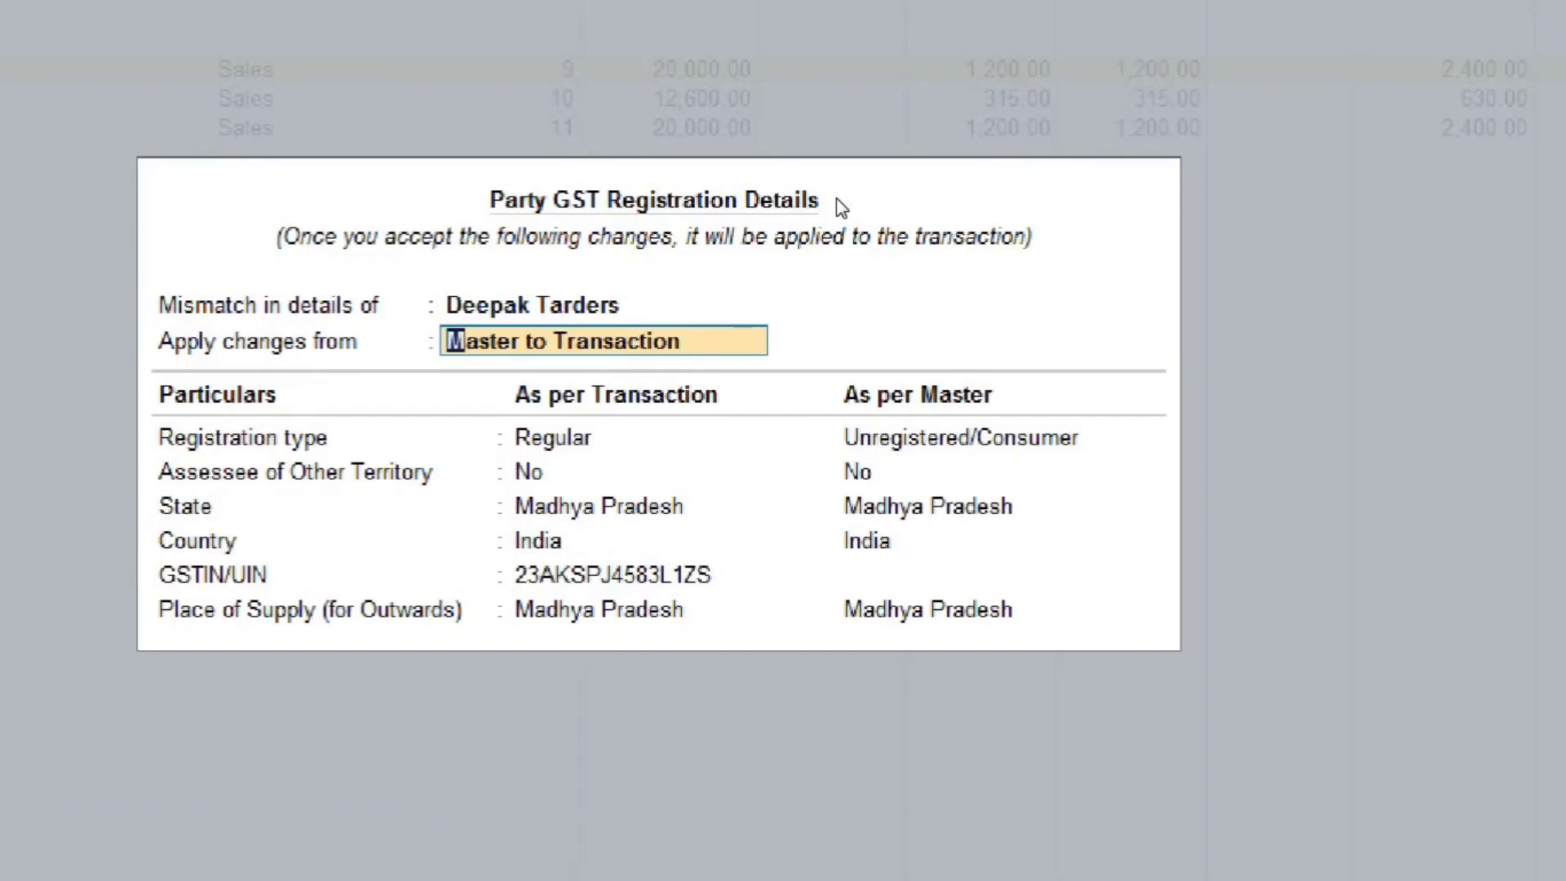
# - Compare the options for applying changes and choose Master to Transaction for sales voucher 9
pyautogui.press('BackSpace')
pyautogui.press('Down')
pyautogui.press('Down')
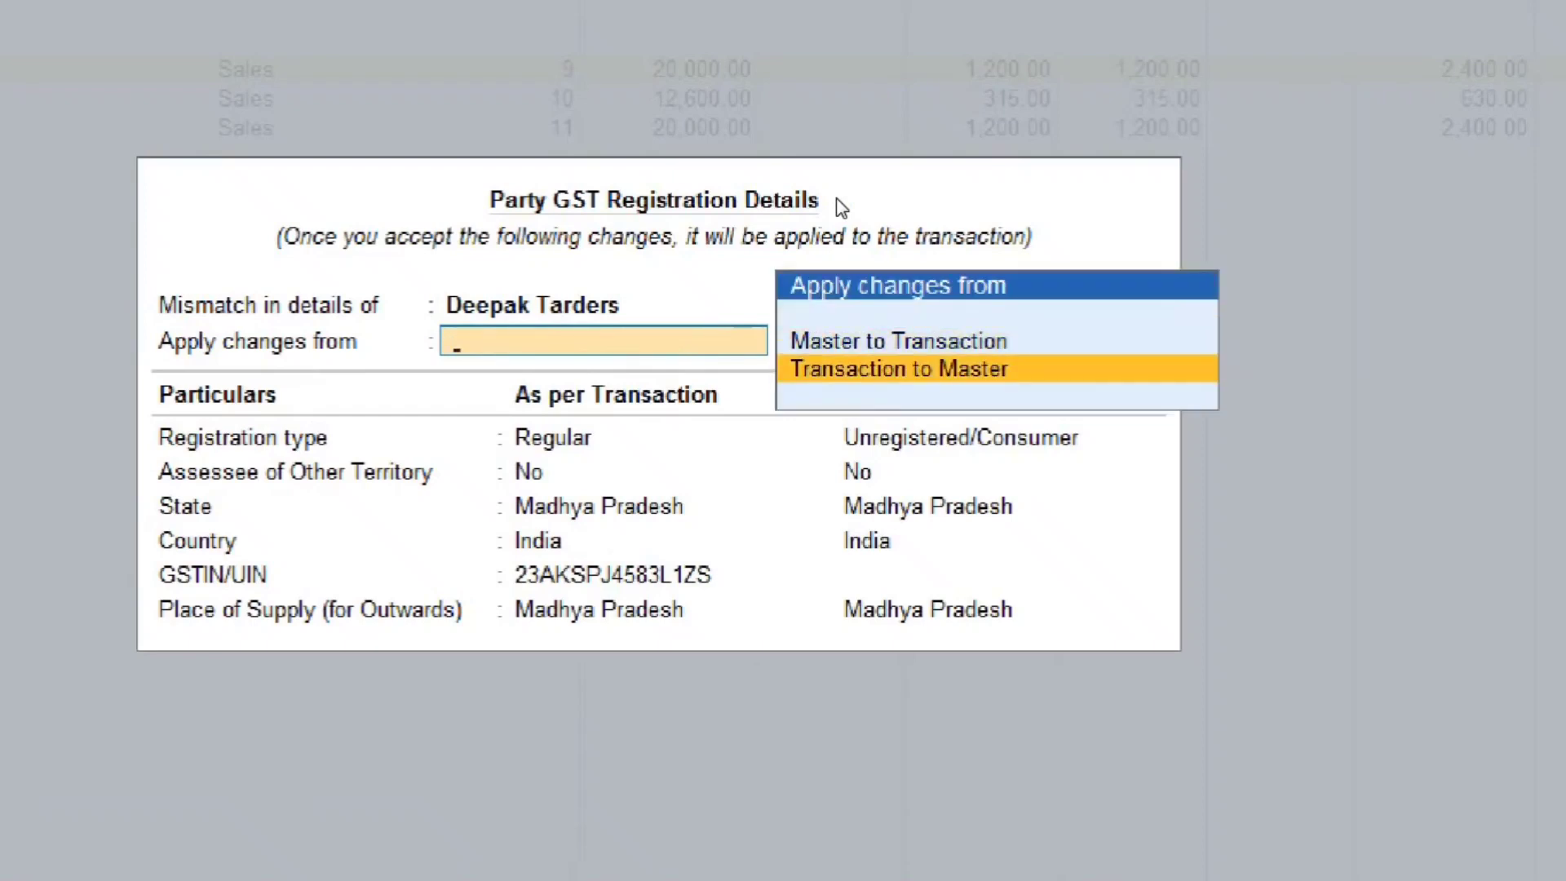
pyautogui.press('Up')
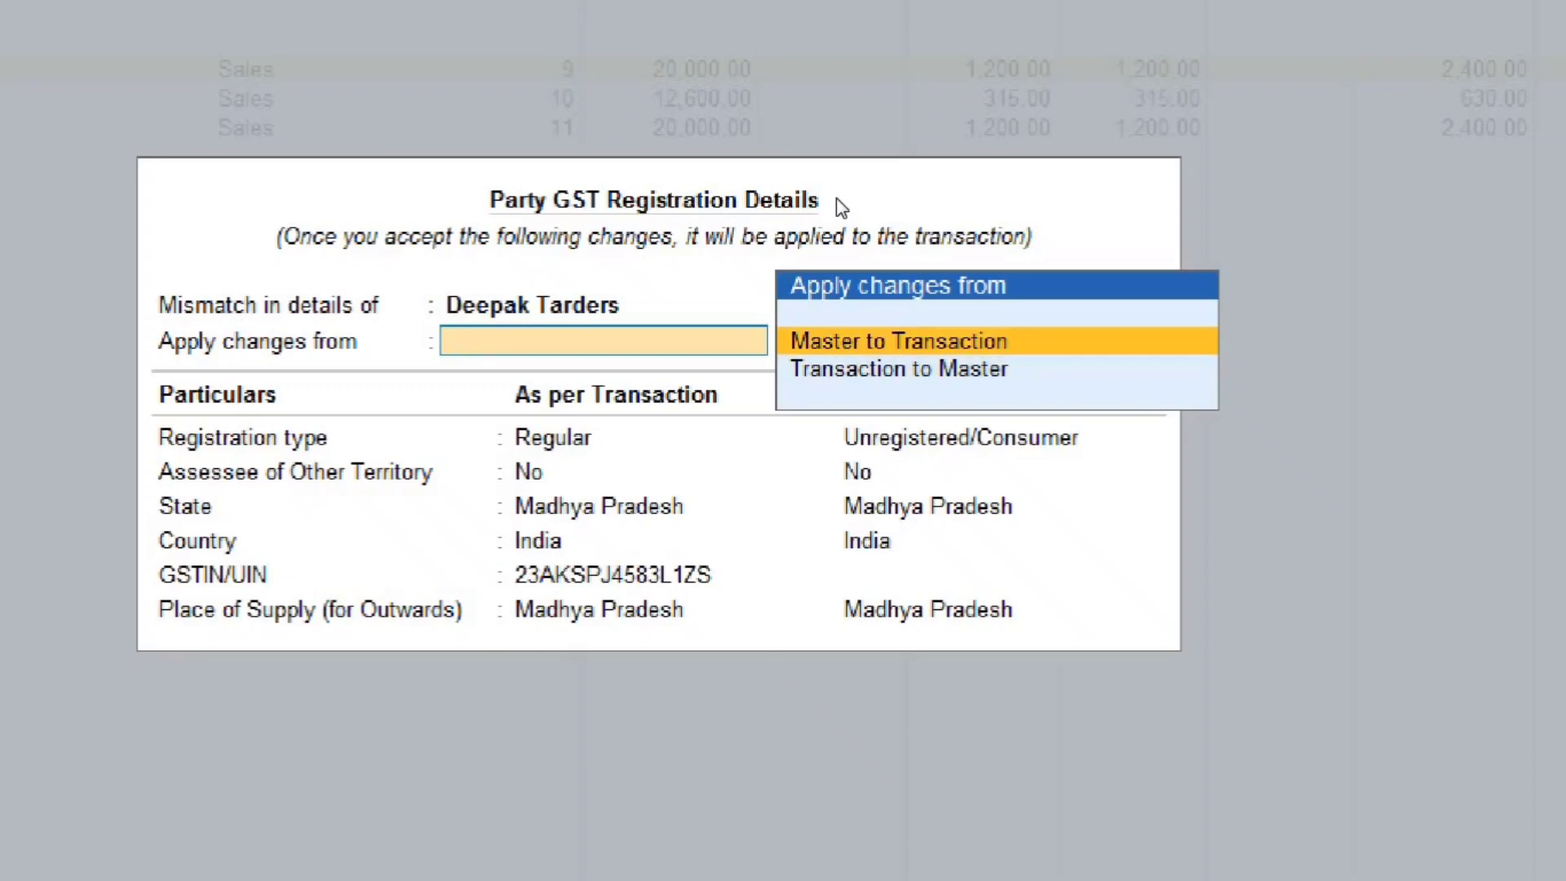
pyautogui.press('Down')
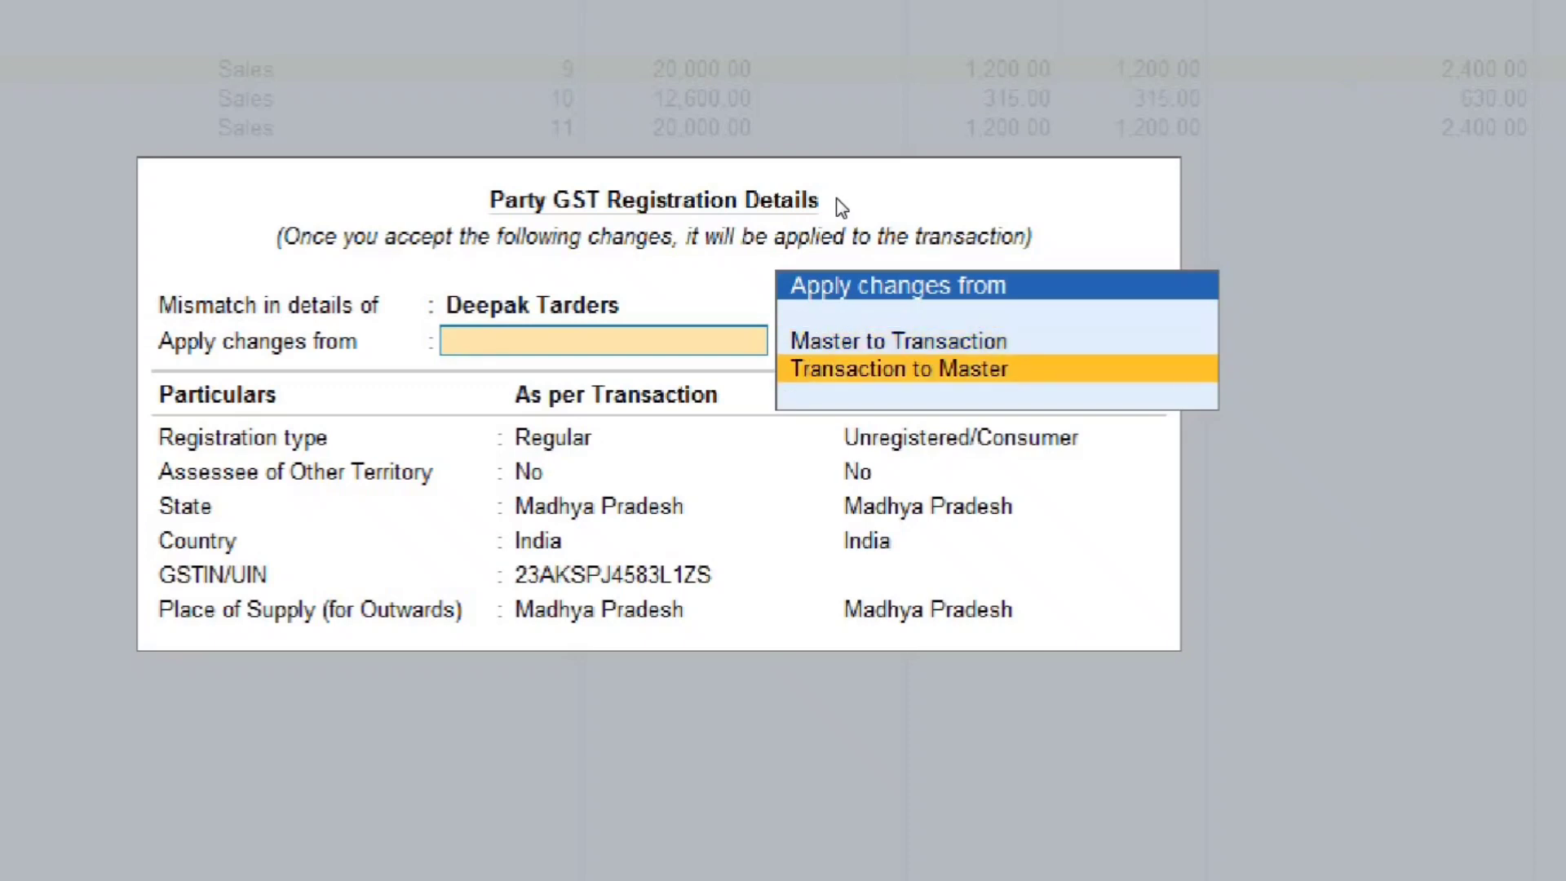
pyautogui.press('Up')
pyautogui.press('Return')
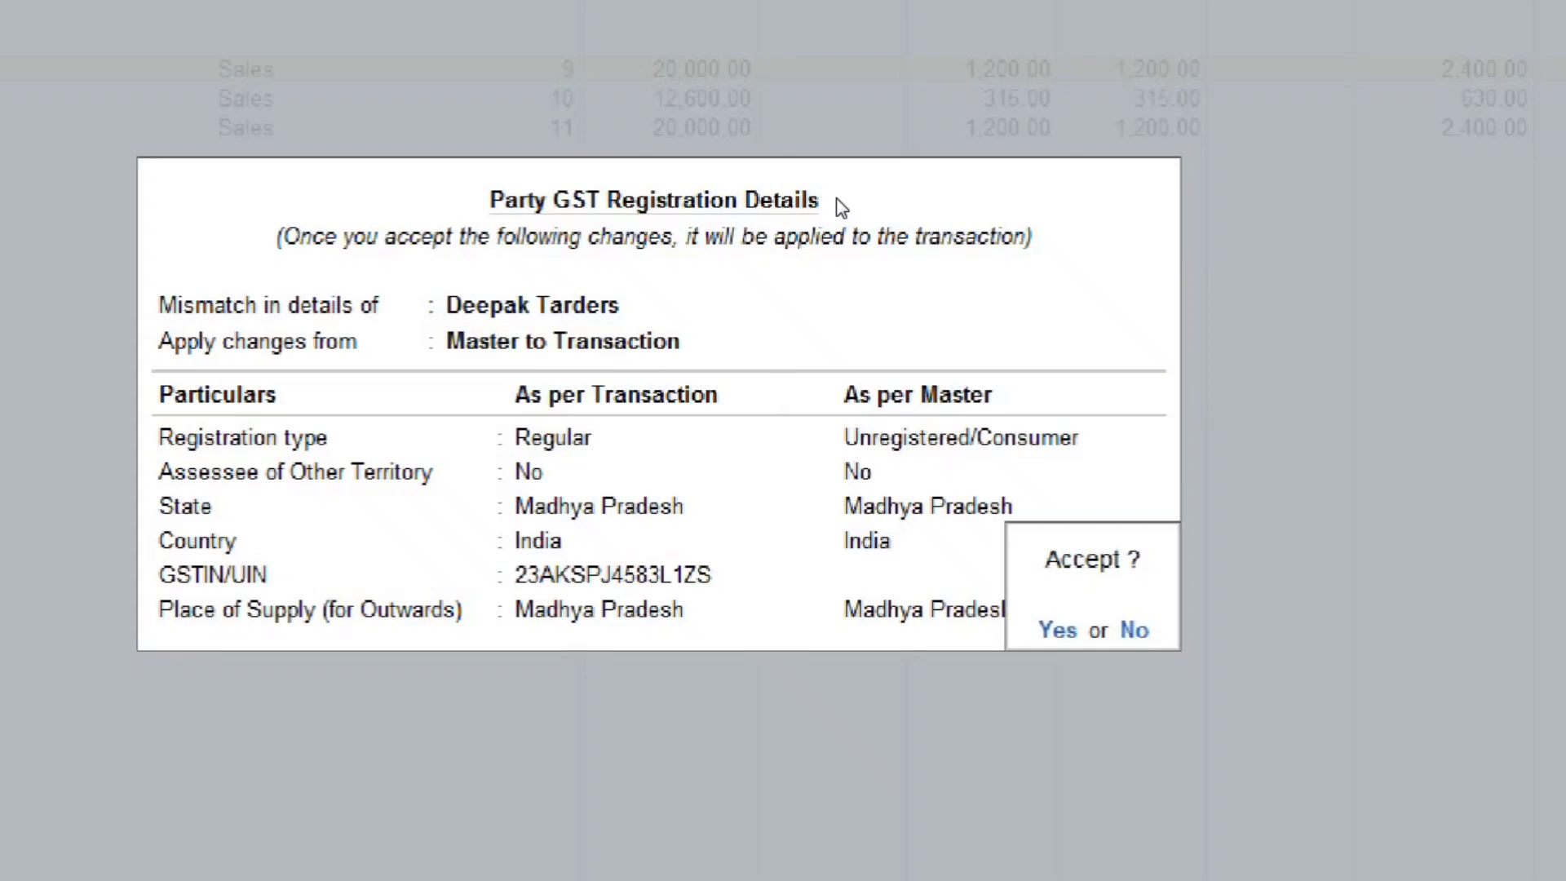
# - Recheck the party GST registration details for sales voucher 9 and accept applying the master's details to the transaction
pyautogui.press('n')
pyautogui.press('Return')
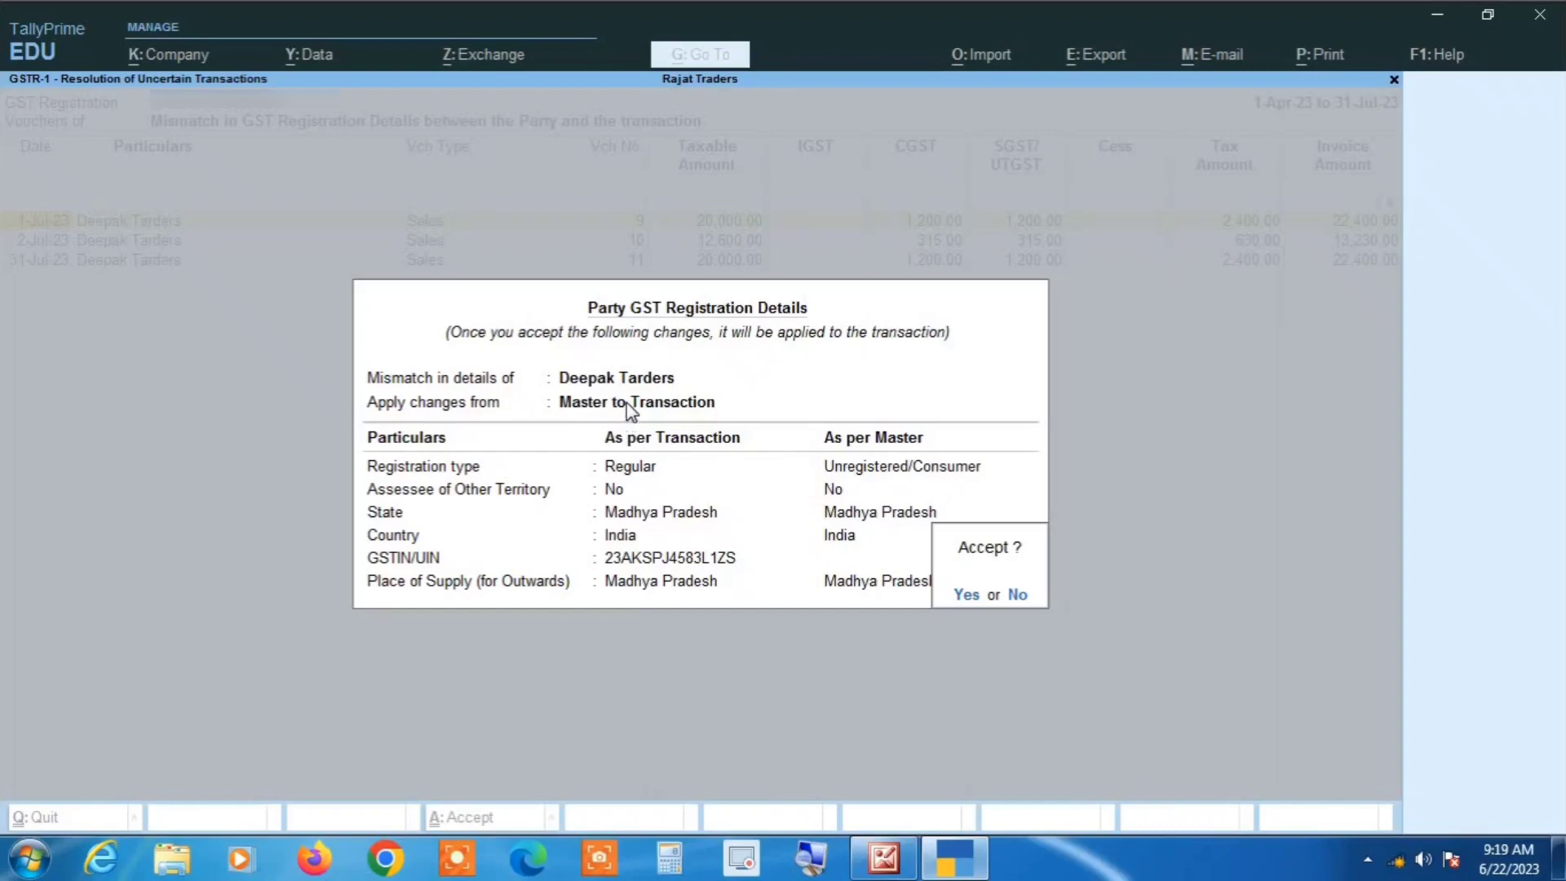
pyautogui.press('Escape')
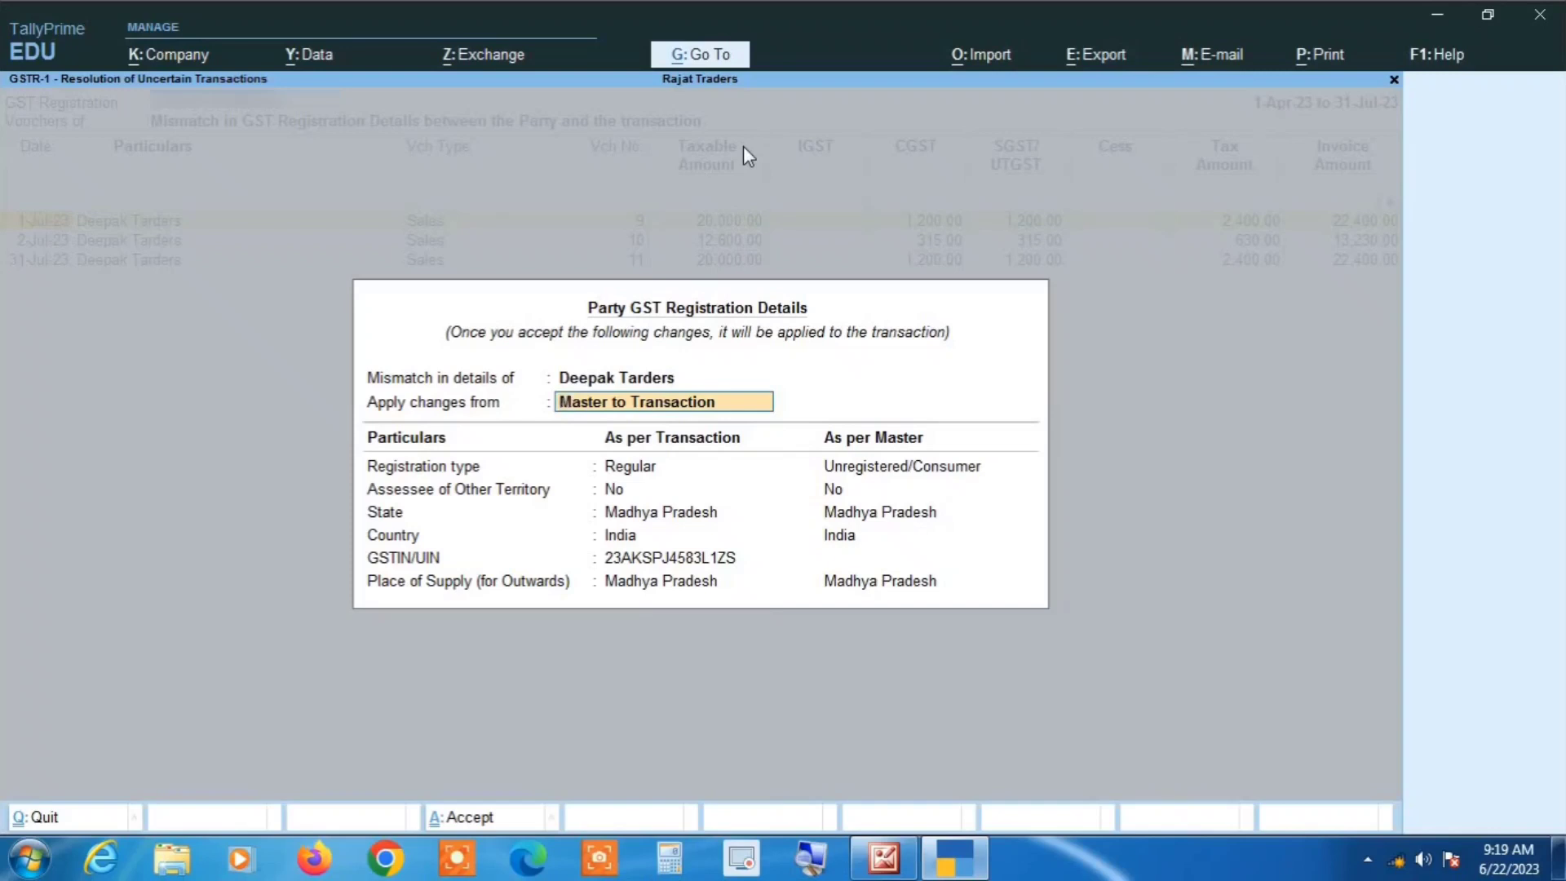
pyautogui.press('Return')
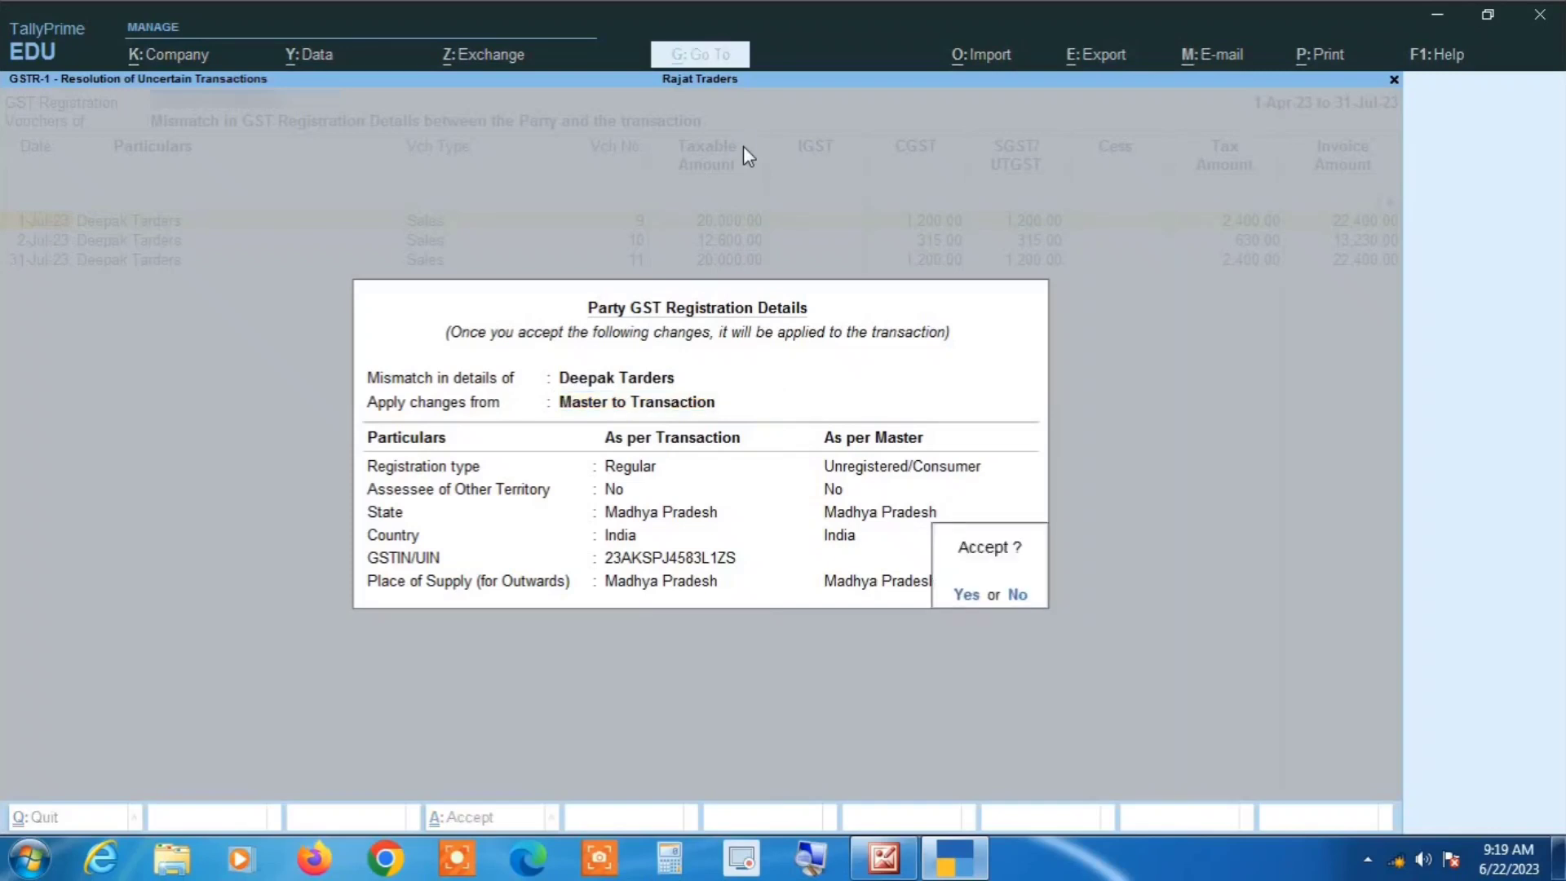
pyautogui.press('y')
# - Resolve the registration mismatches of sales vouchers 10 and 11 by accepting Master to Transaction for each
pyautogui.press('Return')
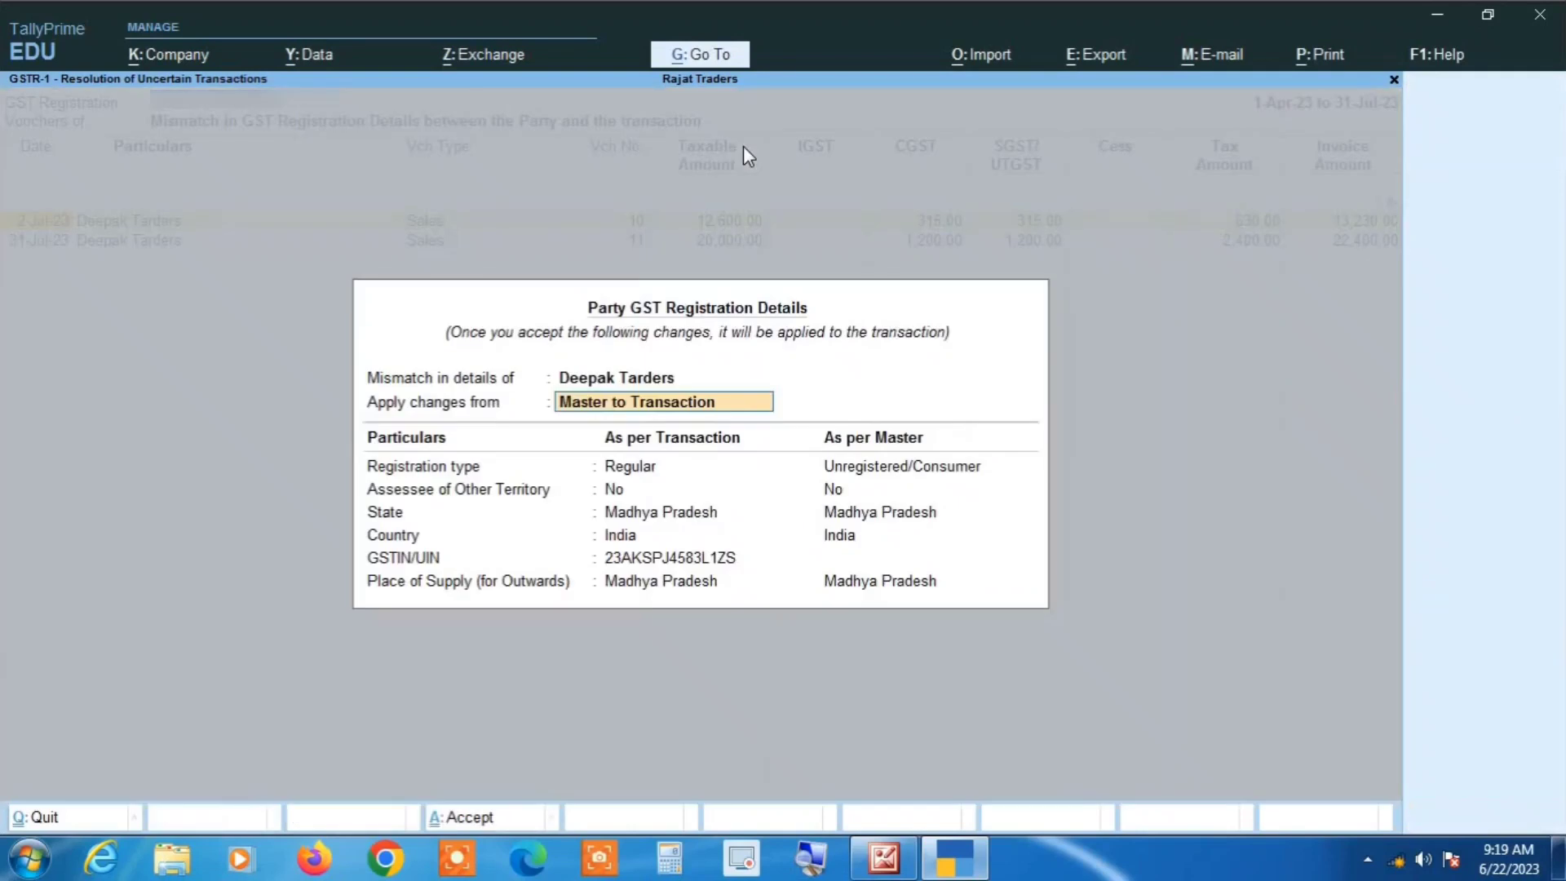
pyautogui.press('Return')
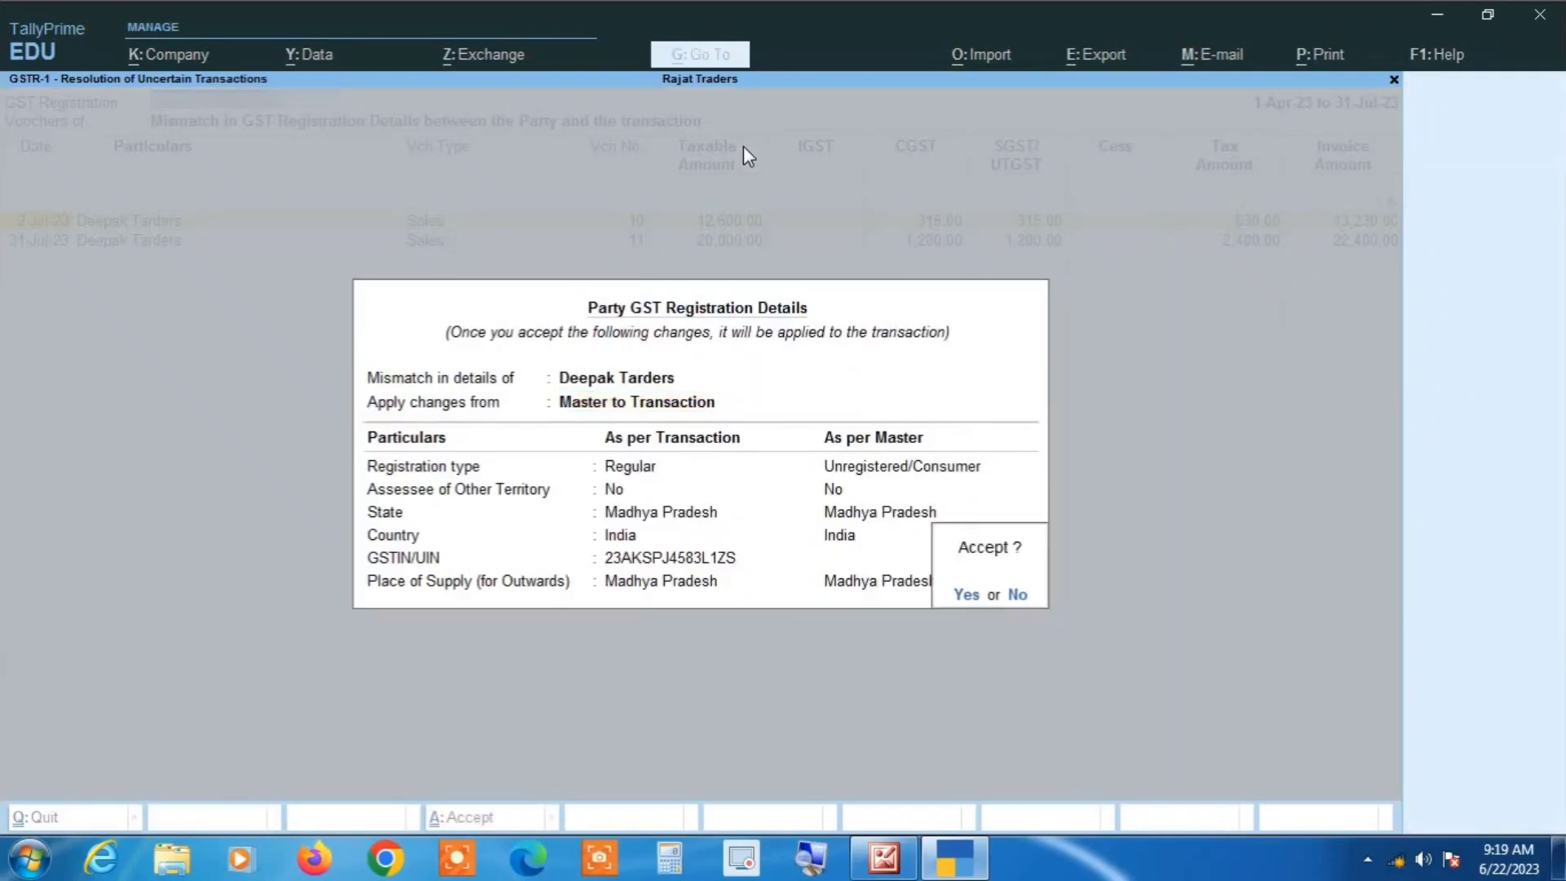
pyautogui.press('y')
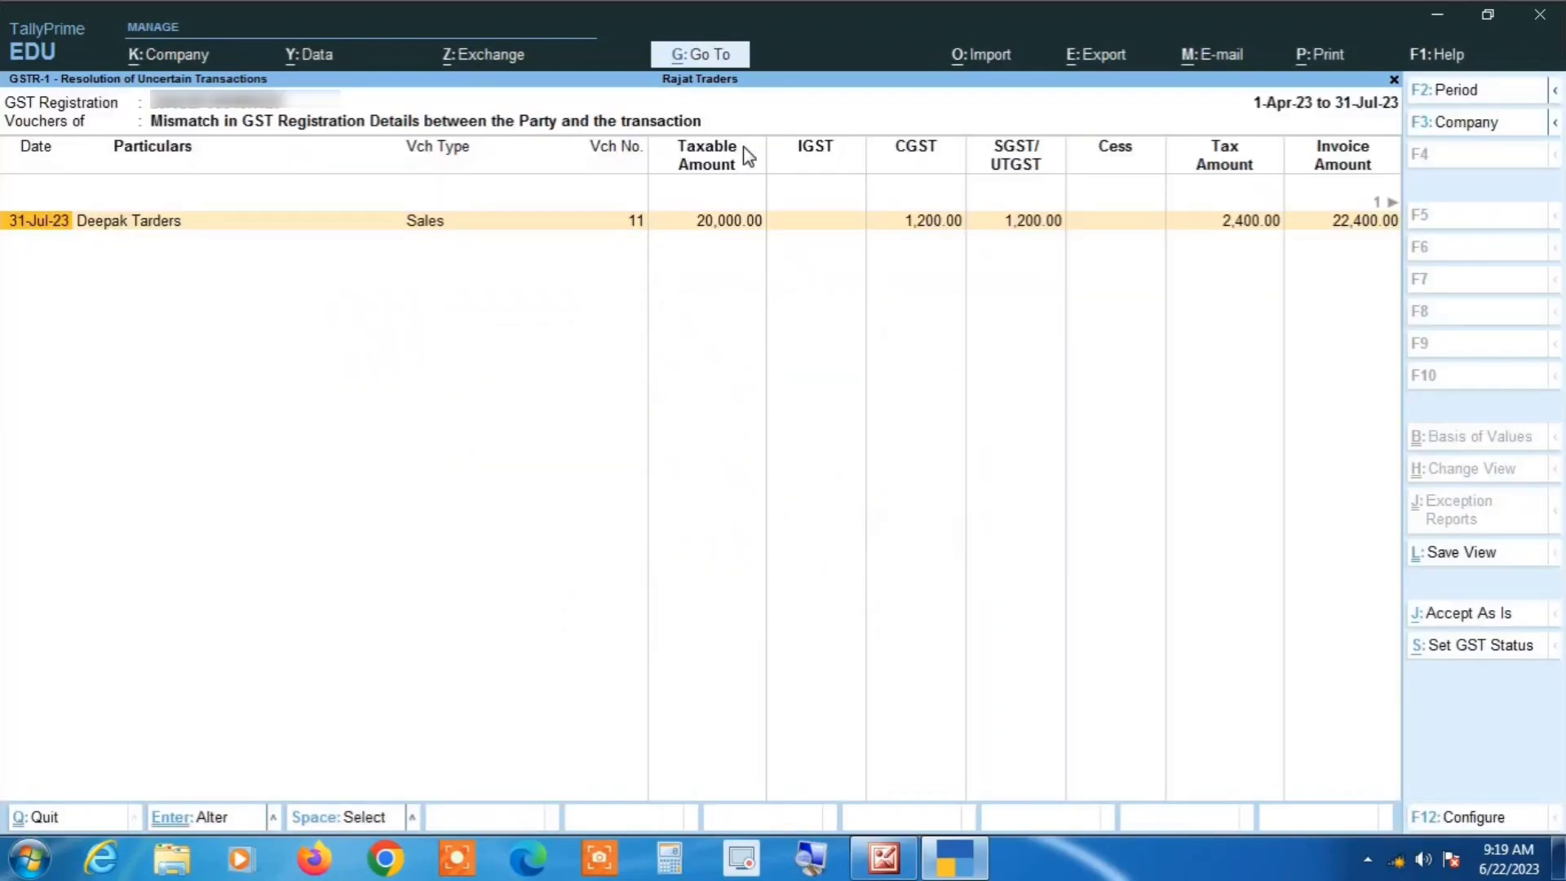
pyautogui.press('Return')
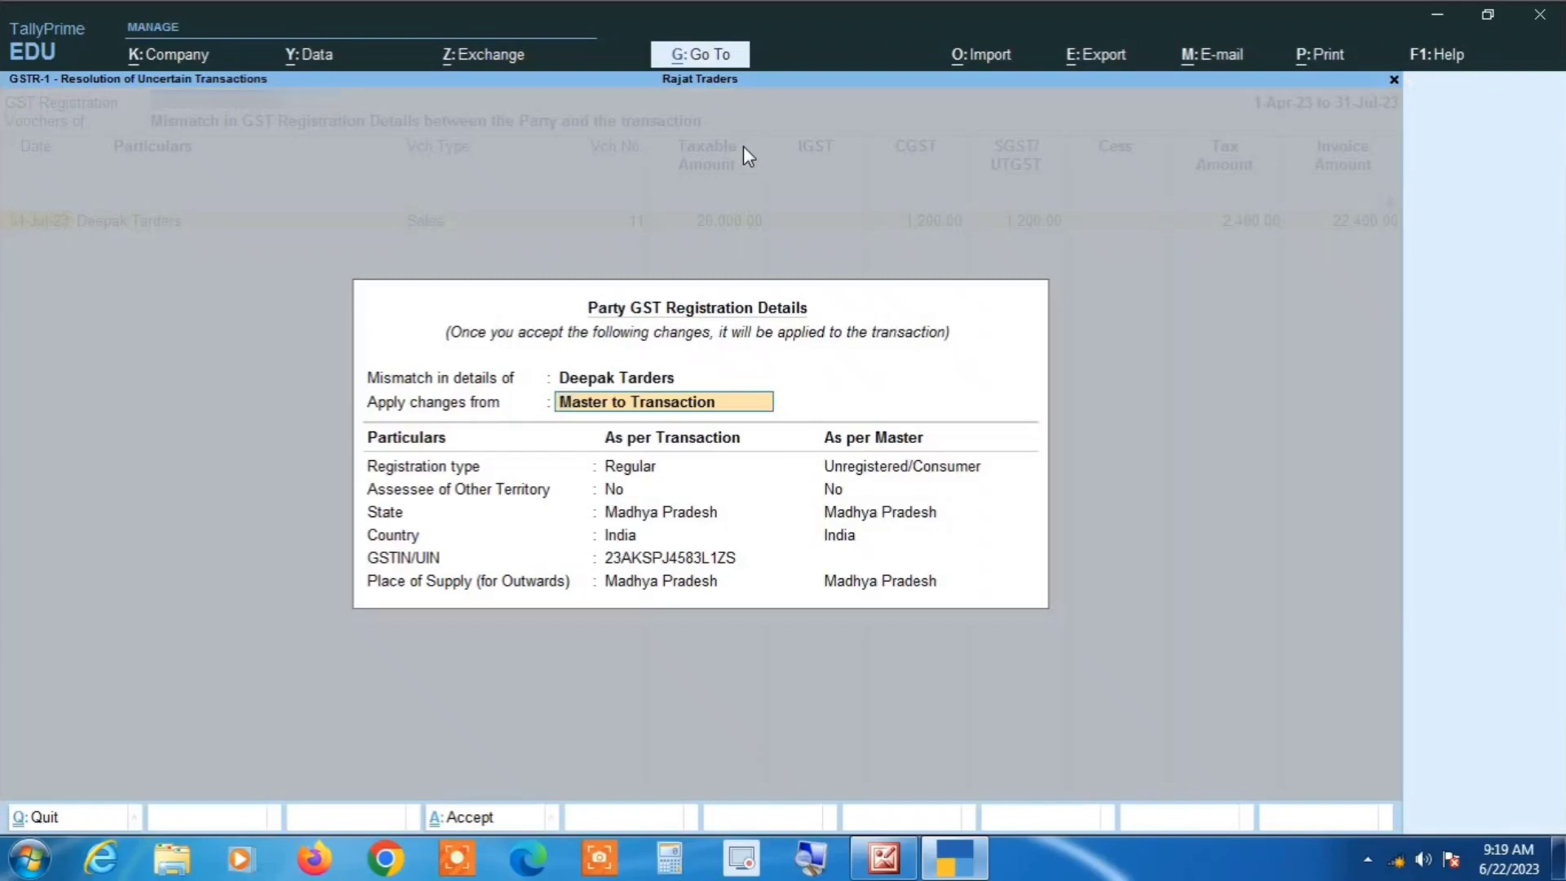
pyautogui.press('Return')
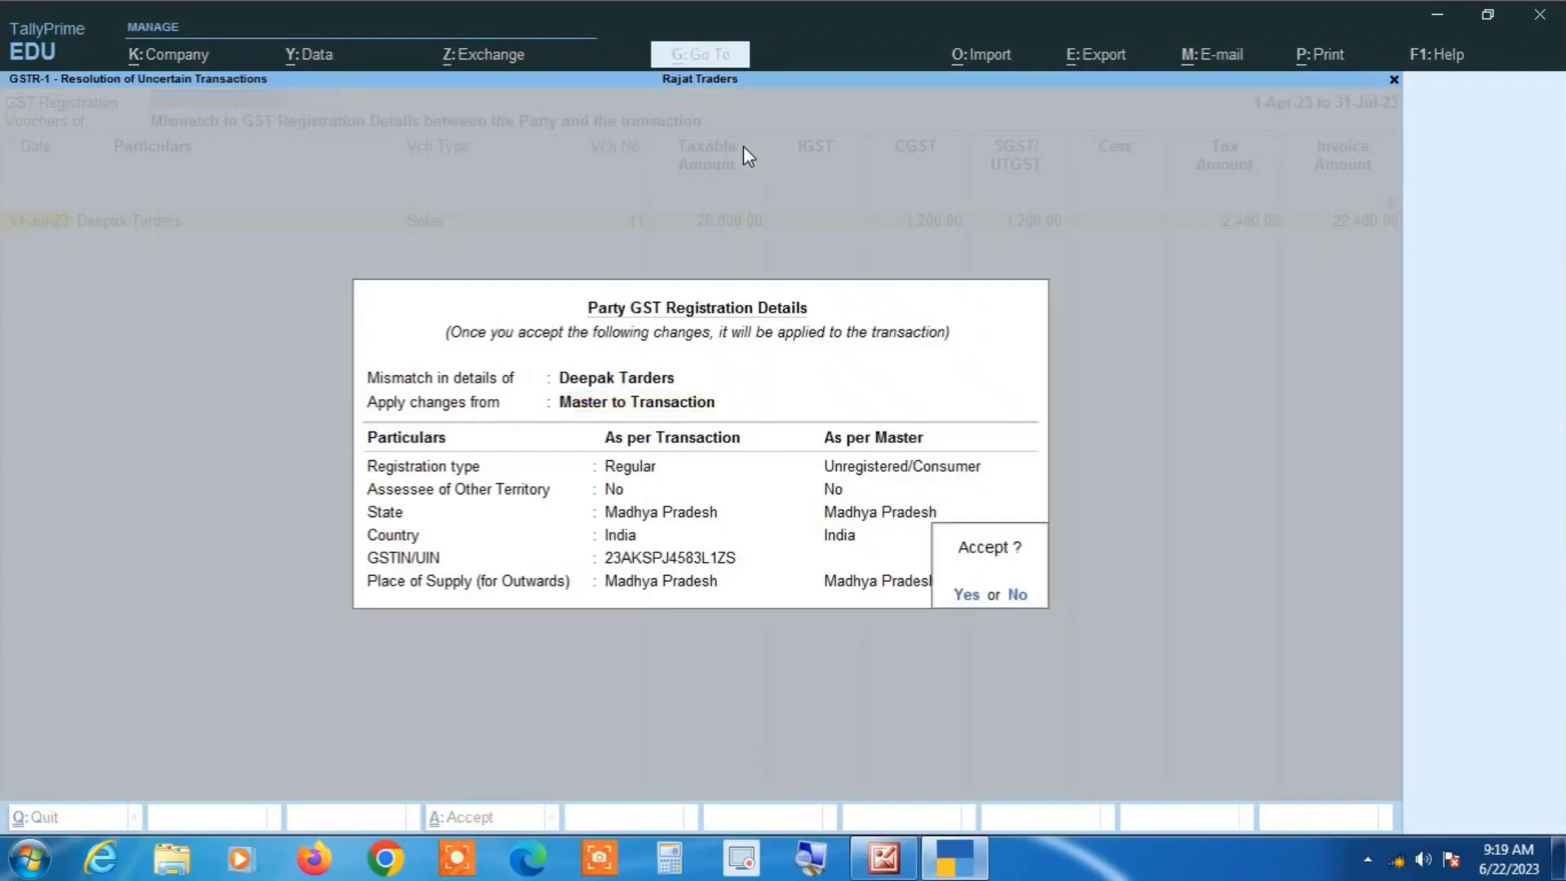
pyautogui.press('Return')
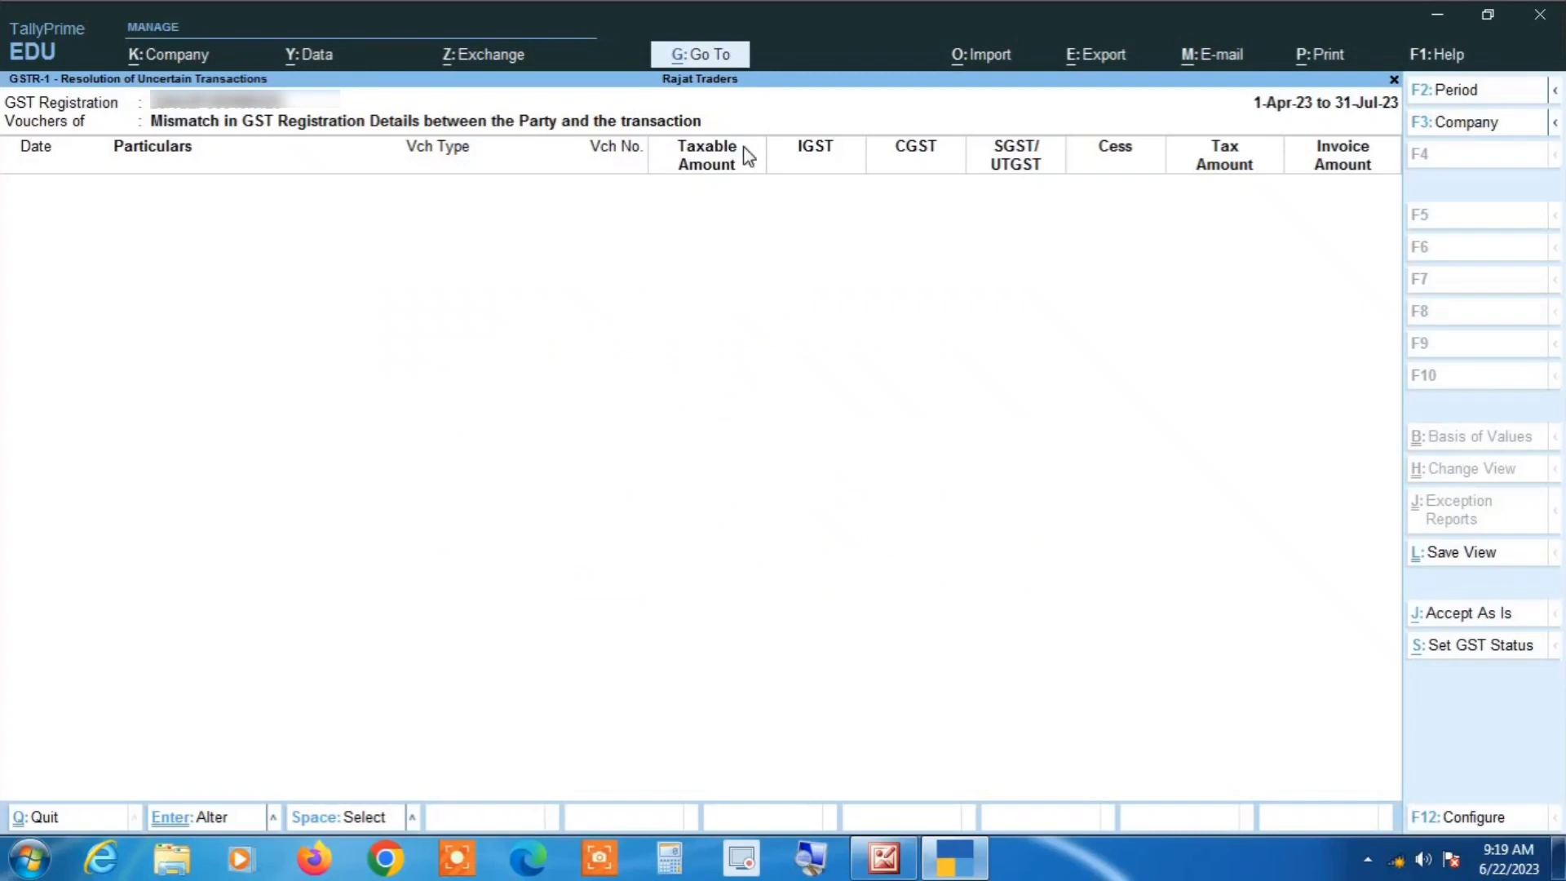
# - Return to the GSTR-1 summary and check its B2B Invoices row
pyautogui.press('Escape')
pyautogui.press('Escape')
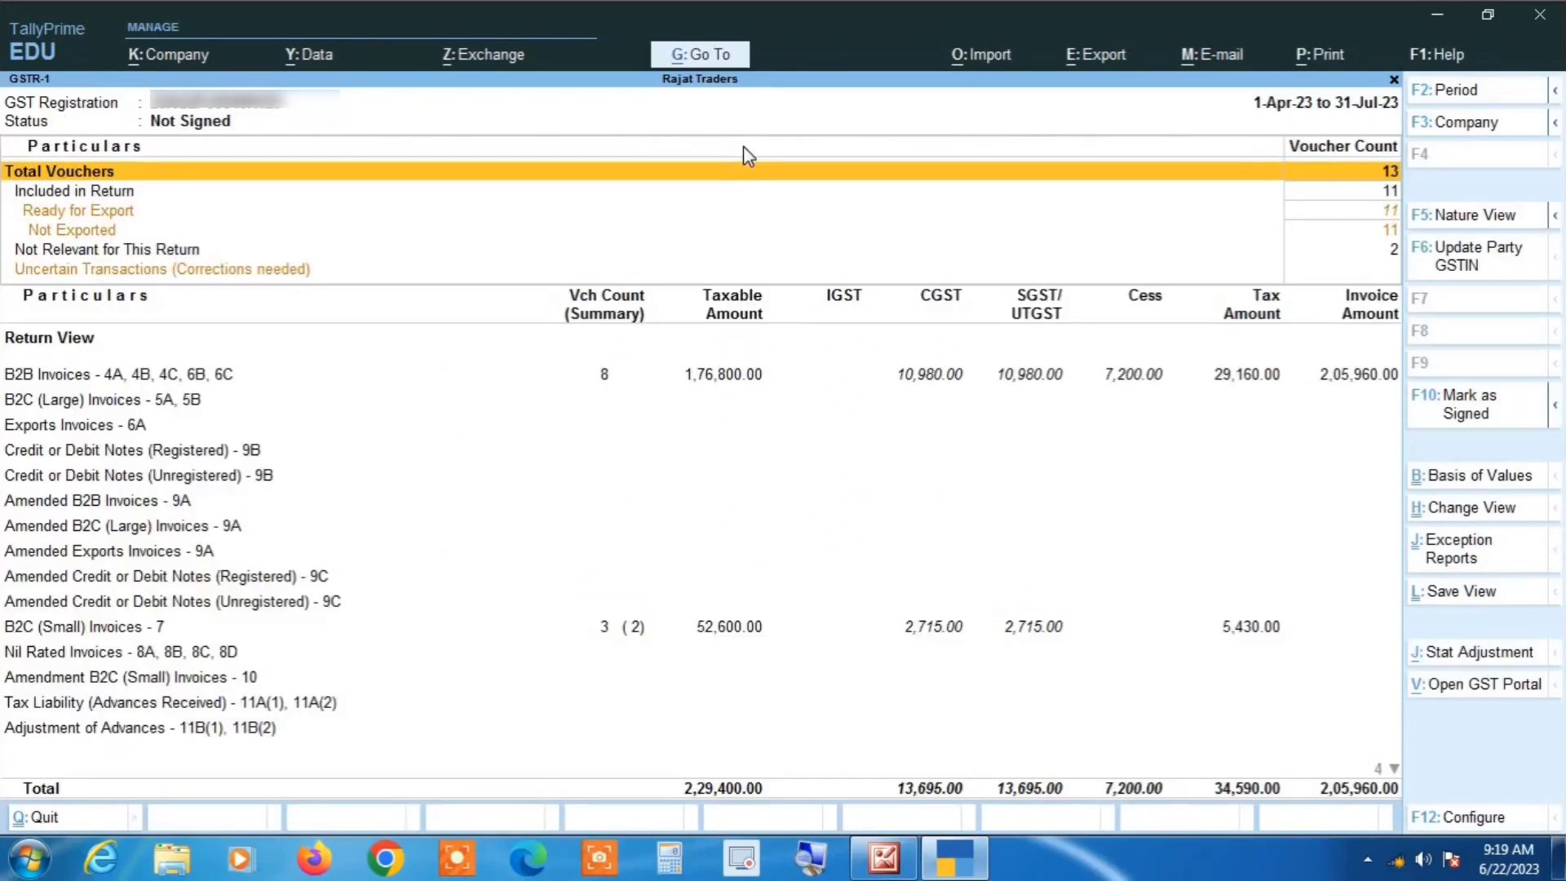
pyautogui.press('Down')
pyautogui.press('Down')
pyautogui.press('Down')
pyautogui.press('Down')
pyautogui.press('Down')
pyautogui.press('Down')
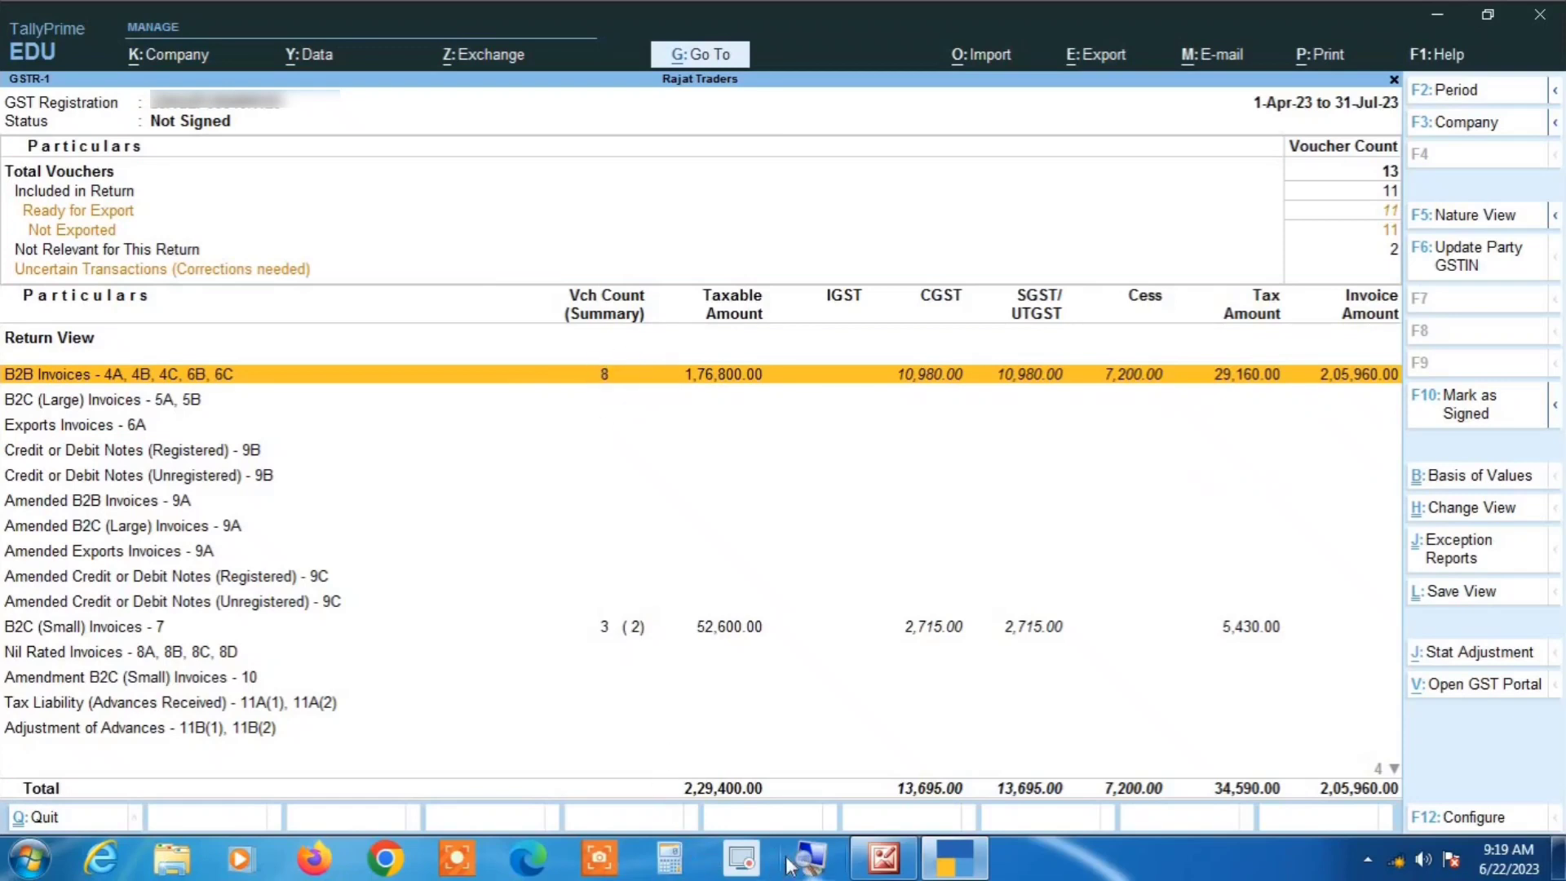
# - Check the B2C (Small) Invoices - 7 row of GSTR-1 for the corrected July sales
pyautogui.press('Down')
pyautogui.press('Down')
pyautogui.press('Down')
pyautogui.press('Down')
pyautogui.press('Down')
pyautogui.press('Down')
pyautogui.press('Down')
pyautogui.press('Down')
pyautogui.press('Down')
pyautogui.press('Down')
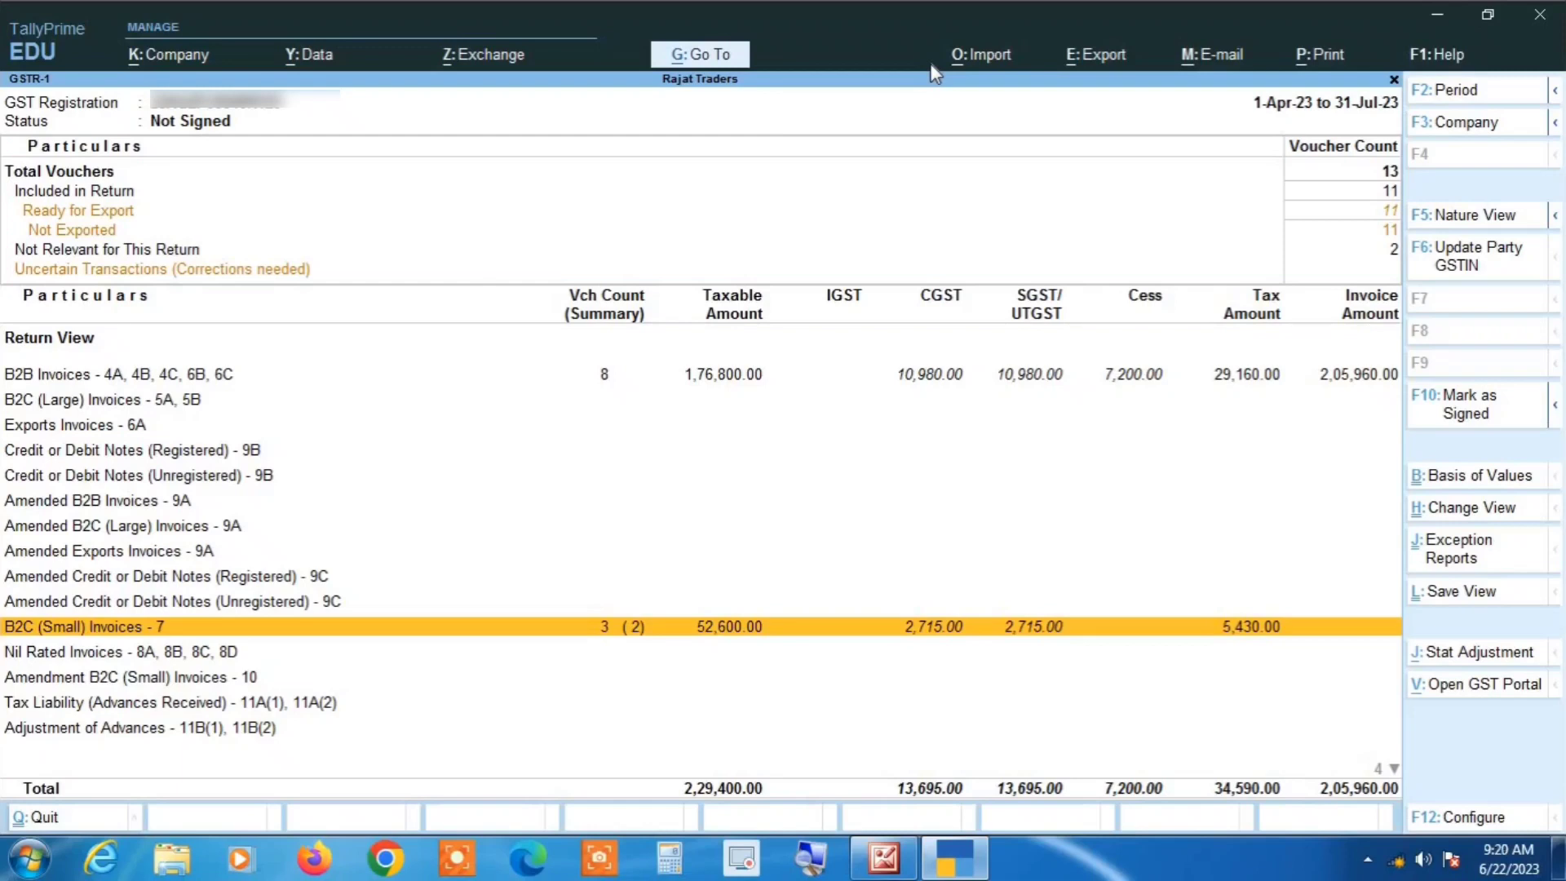
# - Drill down from B2B Invoices in GSTR-1 to the voucher register of Deepak Tarders
pyautogui.press('Up')
pyautogui.press('Up')
pyautogui.press('Up')
pyautogui.press('Up')
pyautogui.press('Up')
pyautogui.press('Up')
pyautogui.press('Up')
pyautogui.press('Up')
pyautogui.press('Up')
pyautogui.press('Up')
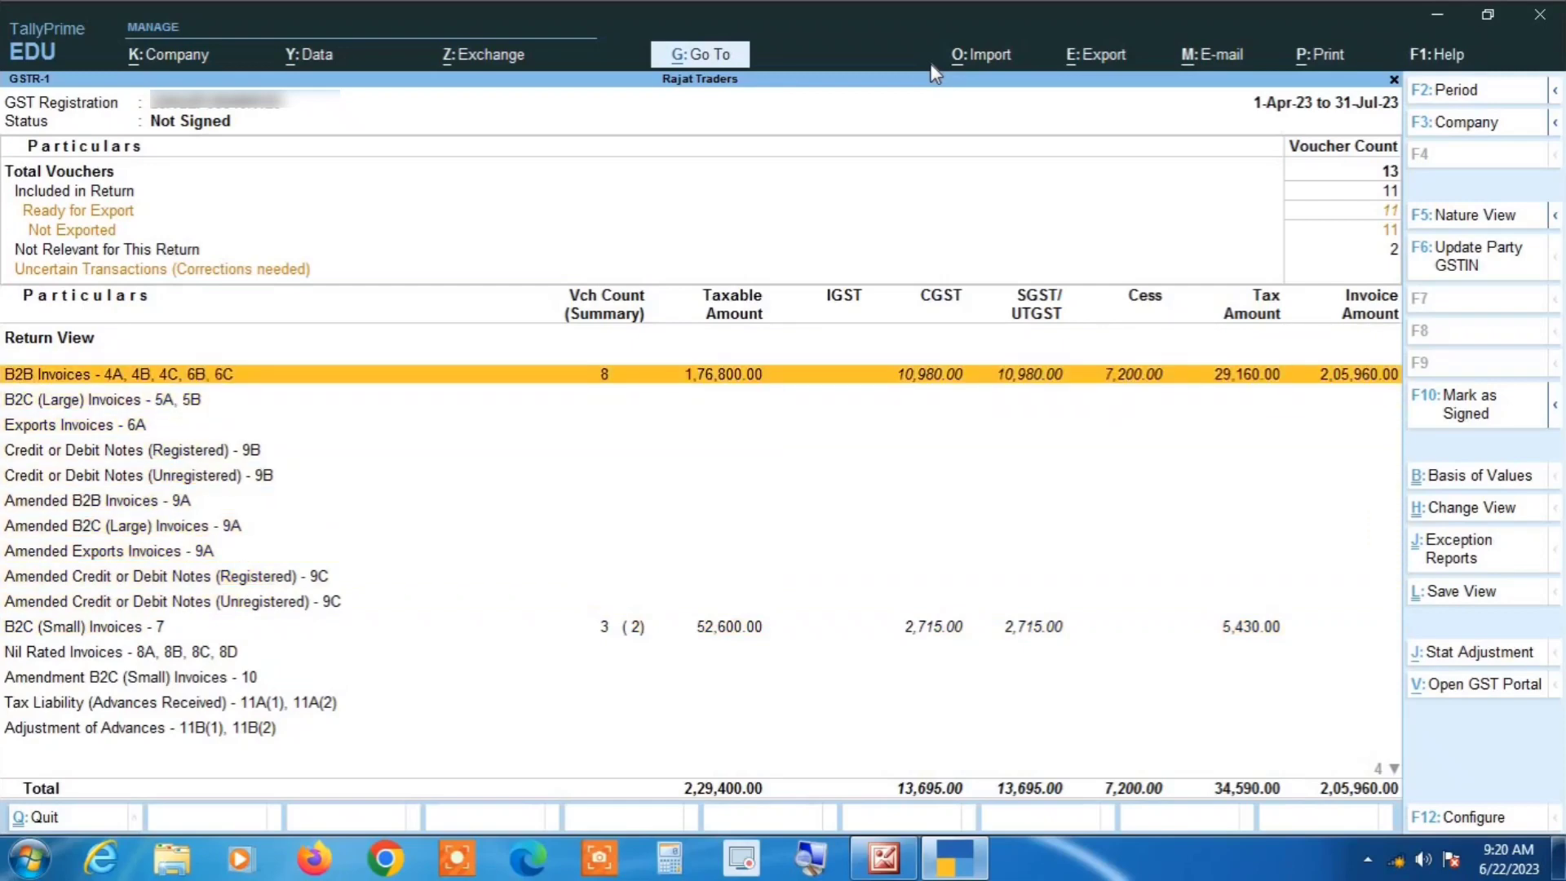
pyautogui.press('Return')
pyautogui.press('Return')
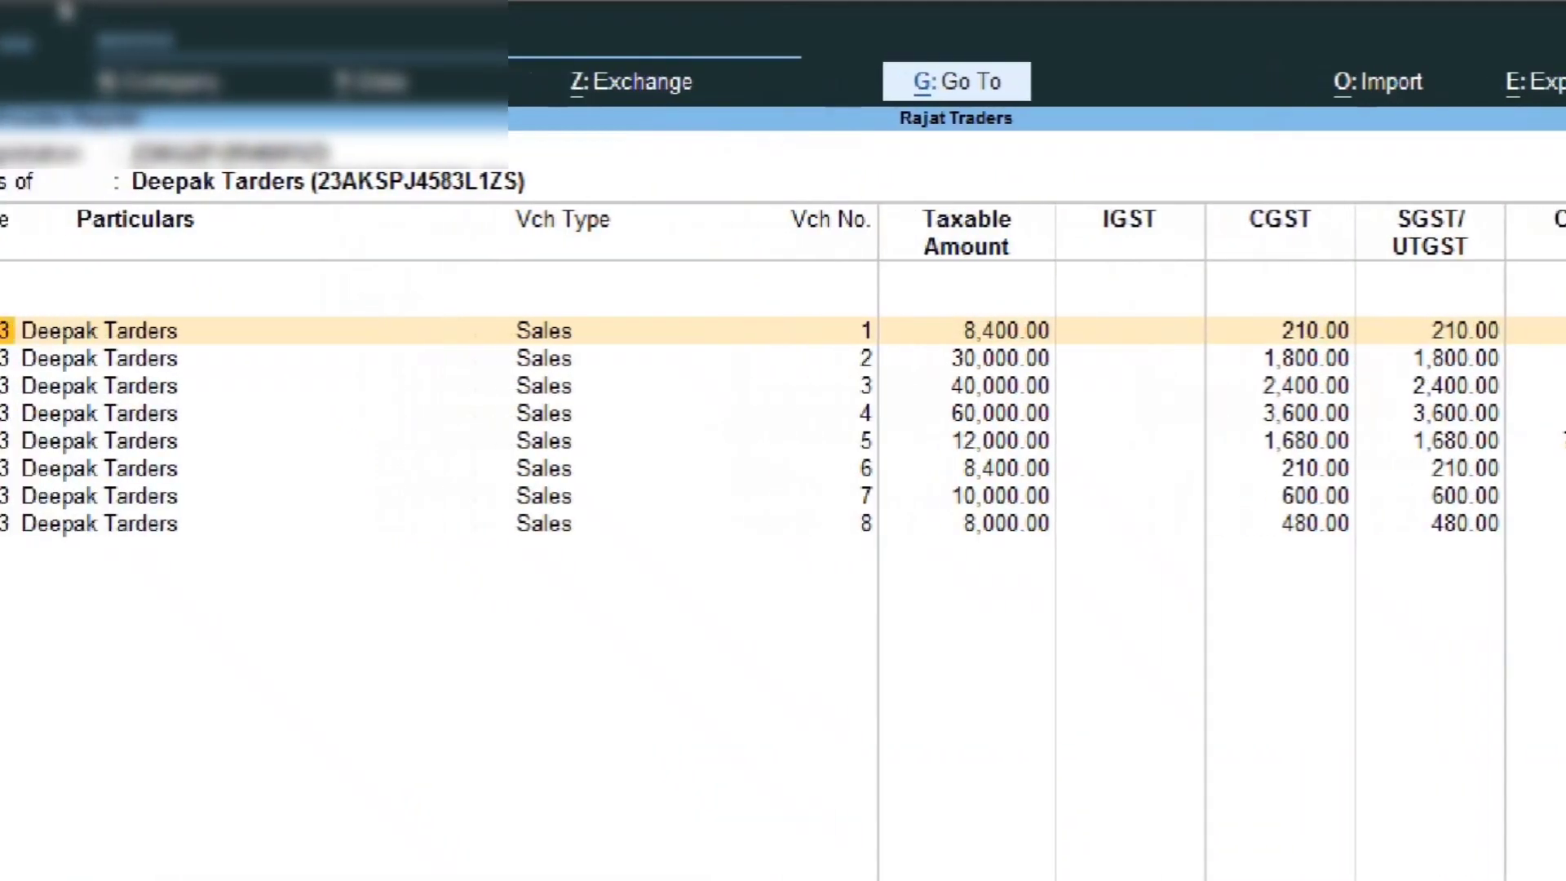
# - Review the Deepak Tarders B2B sales vouchers from the first entry through voucher 8 dated 2-Jun-23
pyautogui.press('Down')
pyautogui.press('Down')
pyautogui.press('Down')
pyautogui.press('Down')
pyautogui.press('Down')
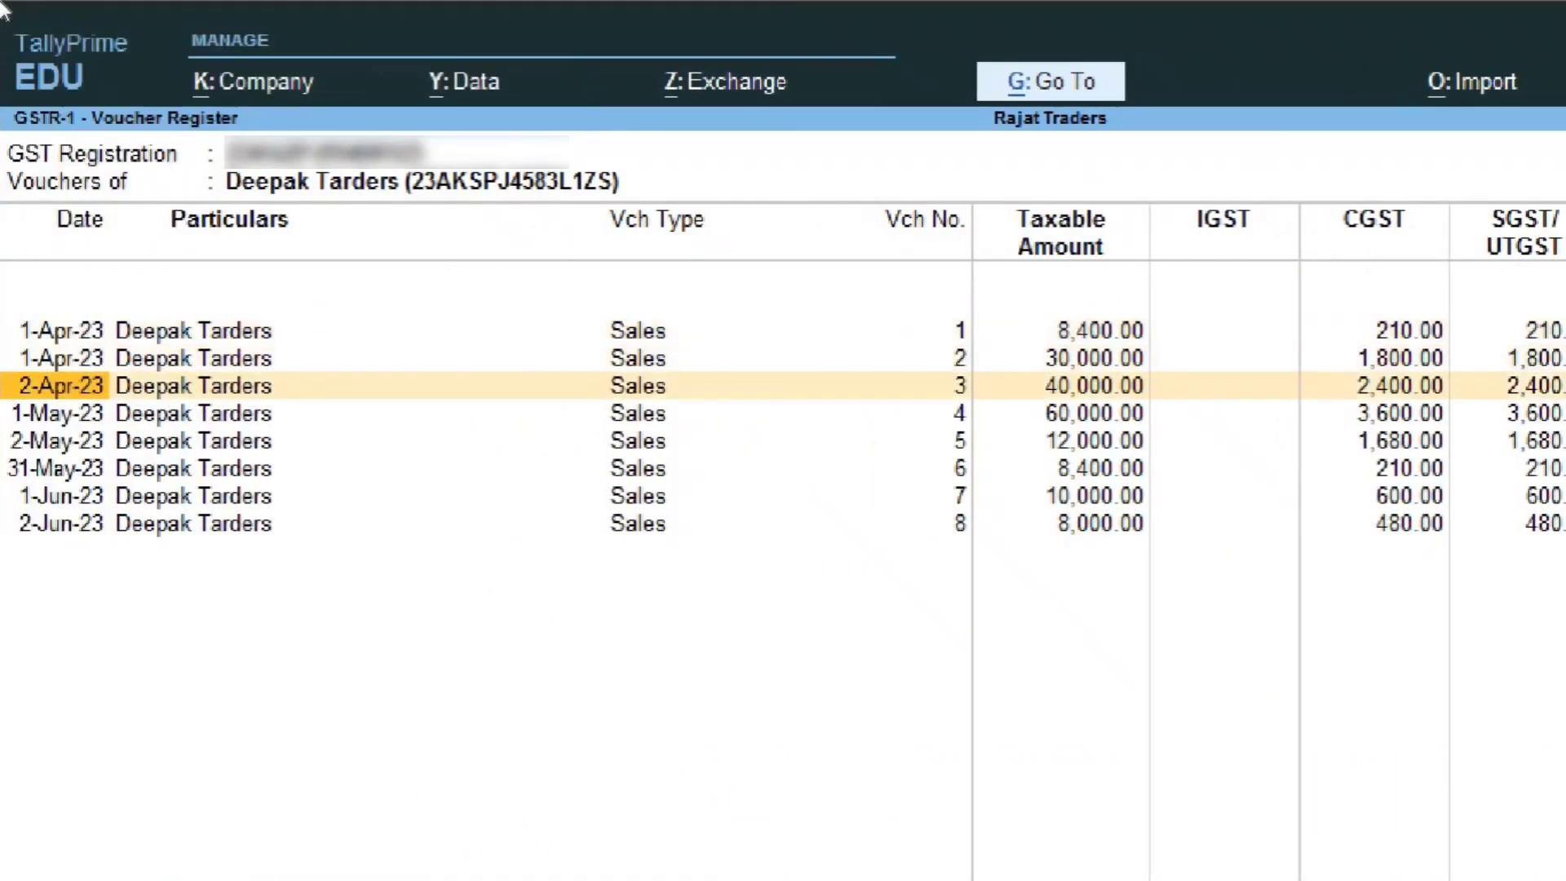
pyautogui.press('Down')
pyautogui.press('Down')
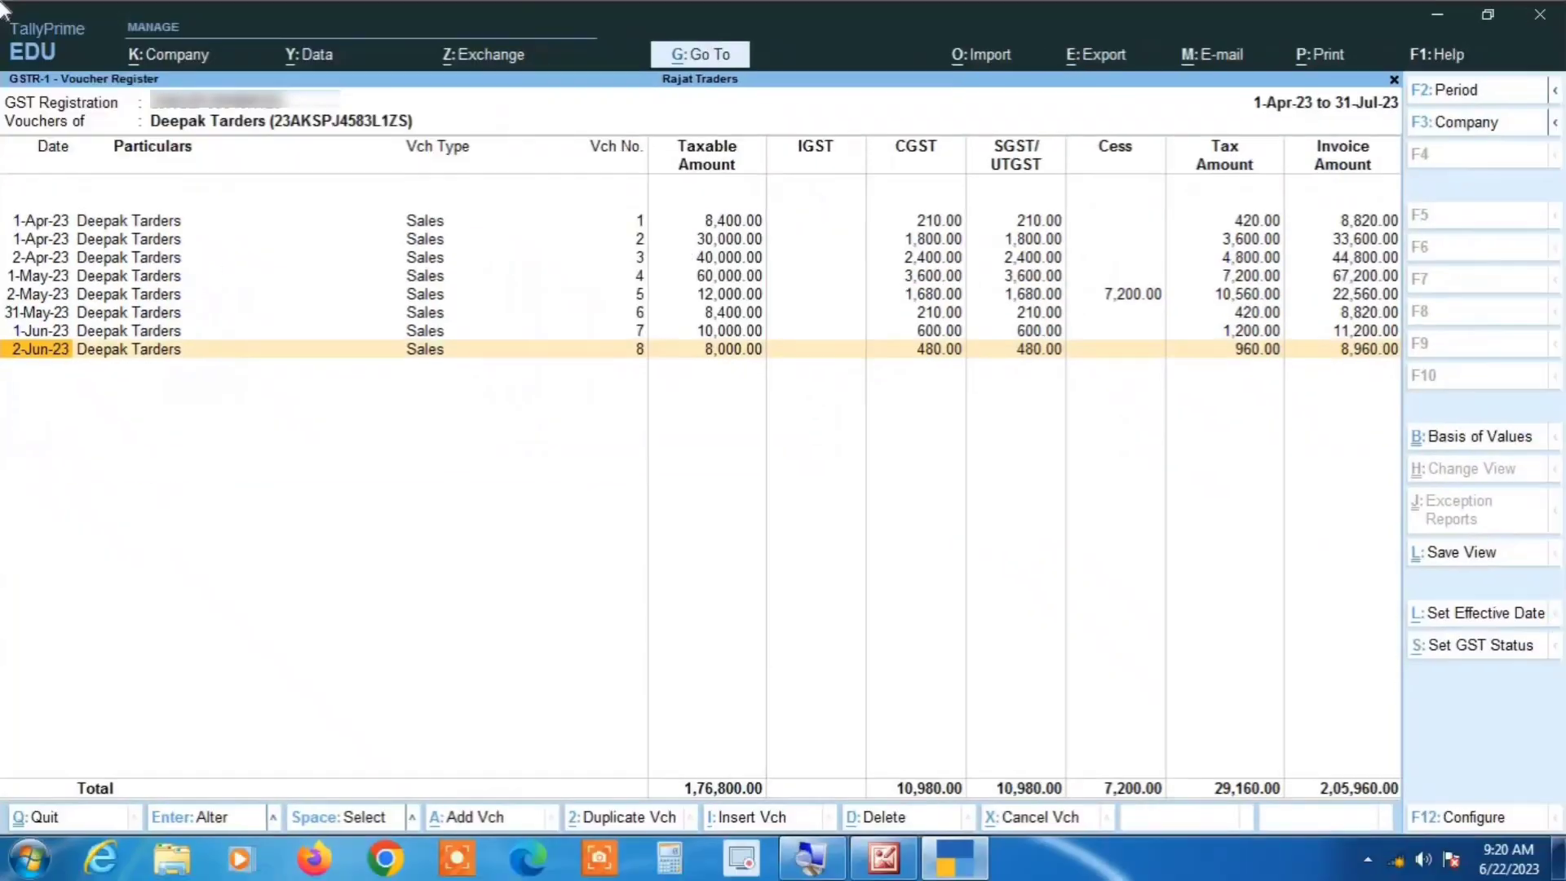
# - Return to the GSTR-1 summary and drill down into the B2C (Small) Invoices - 7 row
pyautogui.press('Escape')
pyautogui.press('Escape')
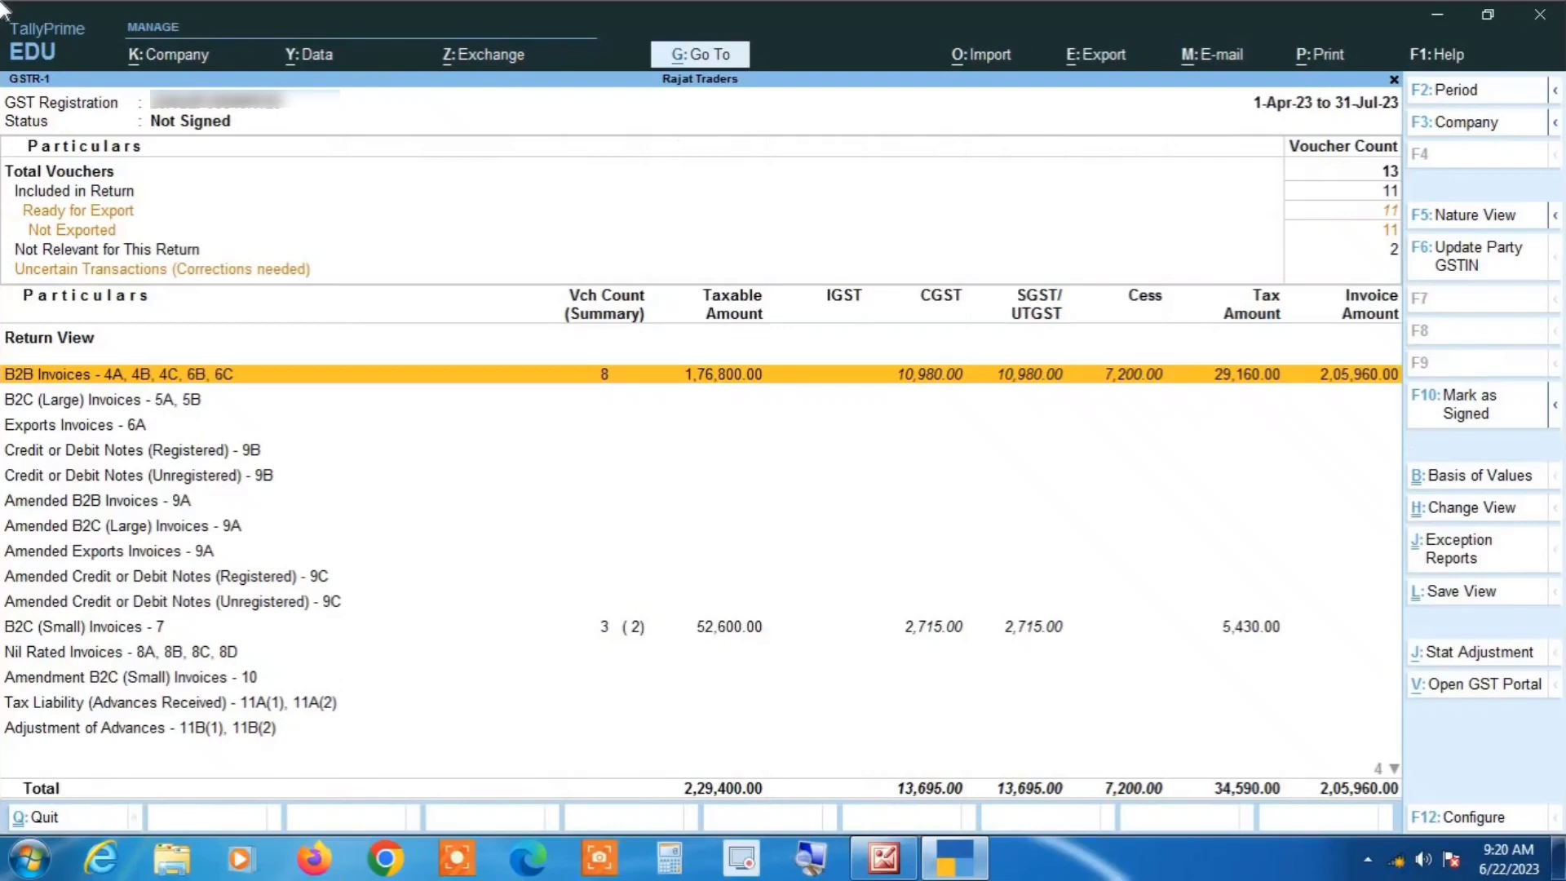
pyautogui.press('Down')
pyautogui.press('Down')
pyautogui.press('Down')
pyautogui.press('Down')
pyautogui.press('Down')
pyautogui.press('Down')
pyautogui.press('Down')
pyautogui.press('Down')
pyautogui.press('Down')
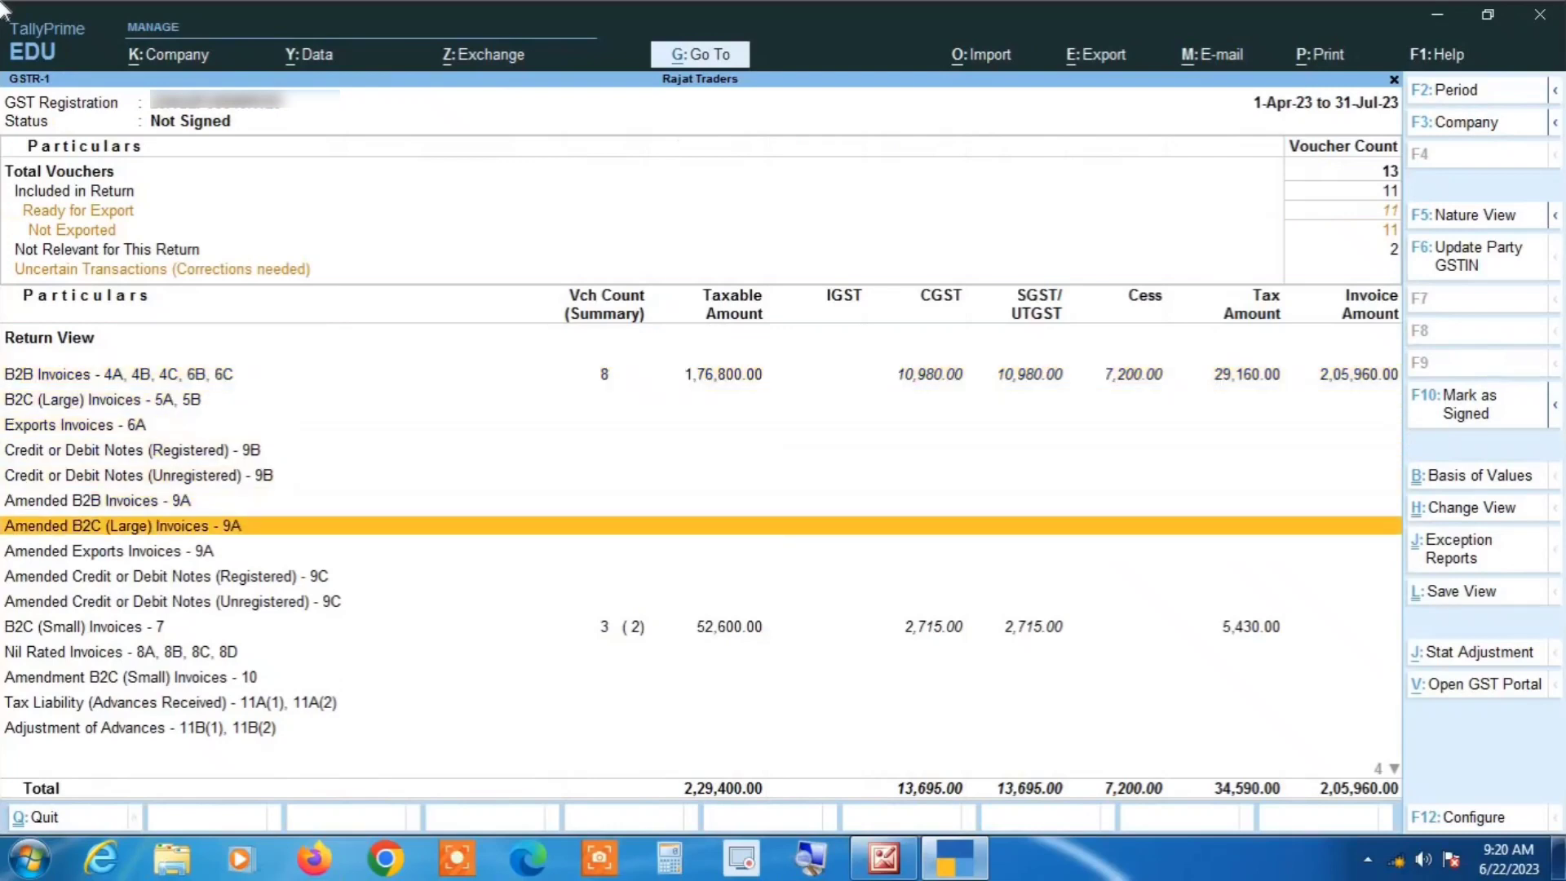
pyautogui.press('Down')
pyautogui.press('Return')
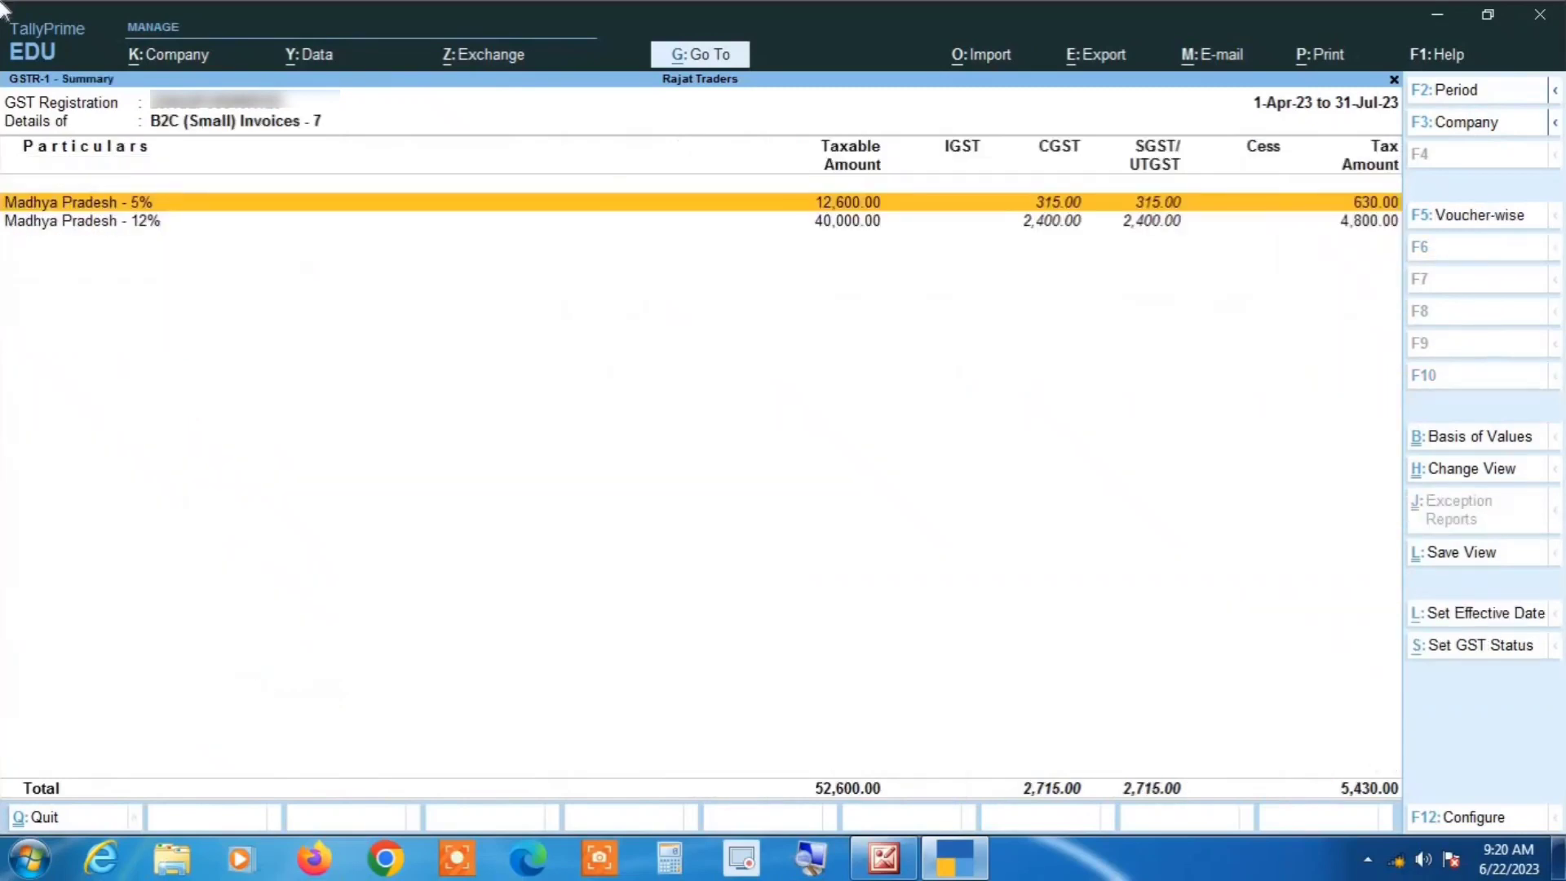
# - Review the voucher registers behind the Madhya Pradesh - 5% and Madhya Pradesh - 12% rows of B2C (Small) Invoices
pyautogui.press('Return')
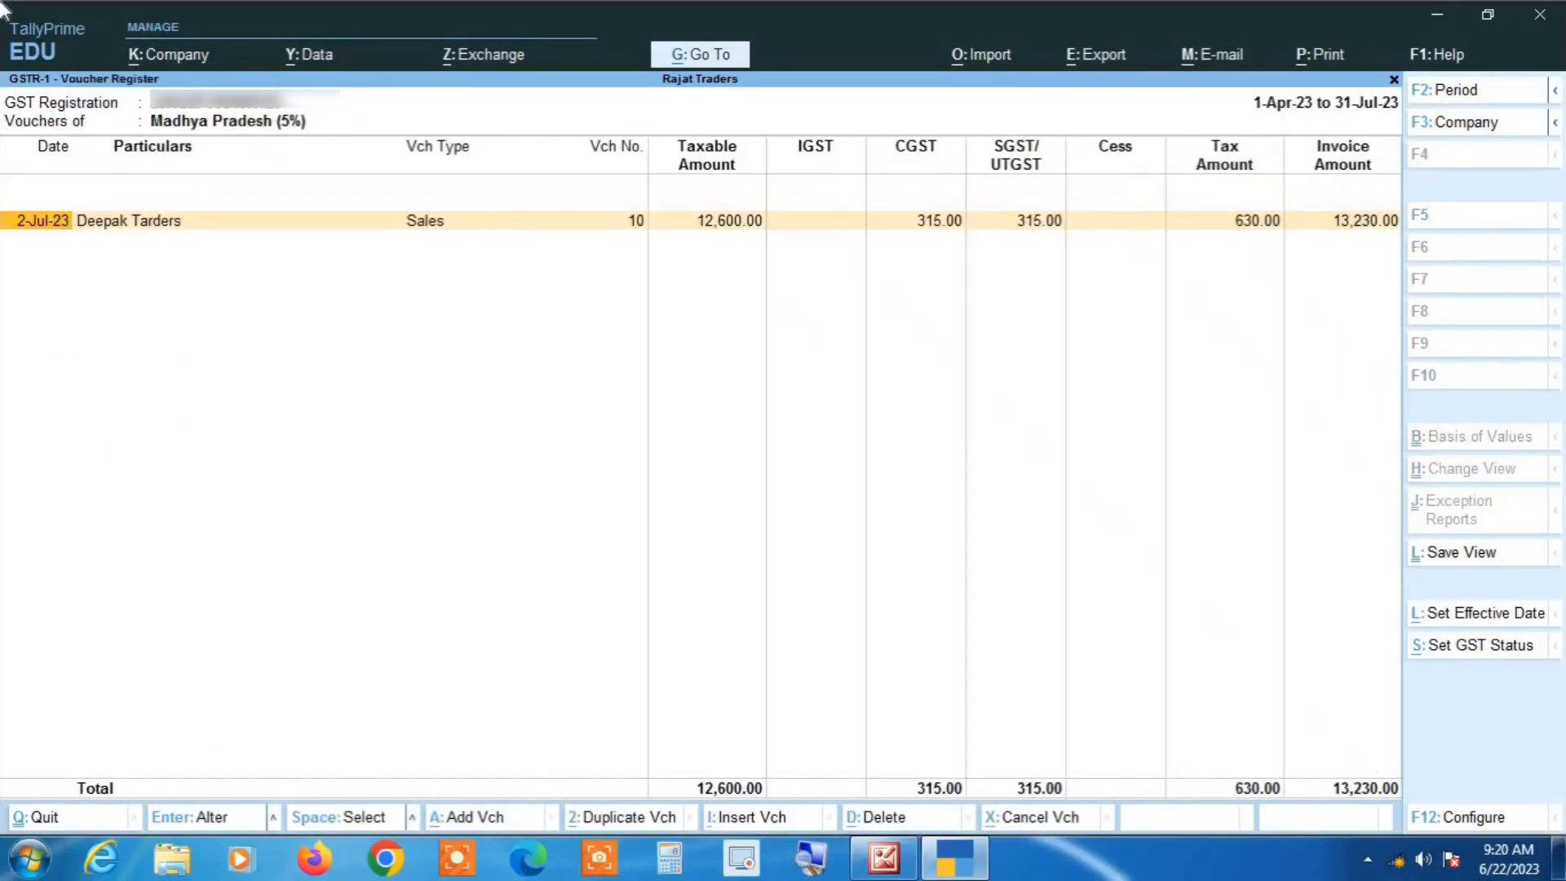
pyautogui.press('Escape')
pyautogui.press('Down')
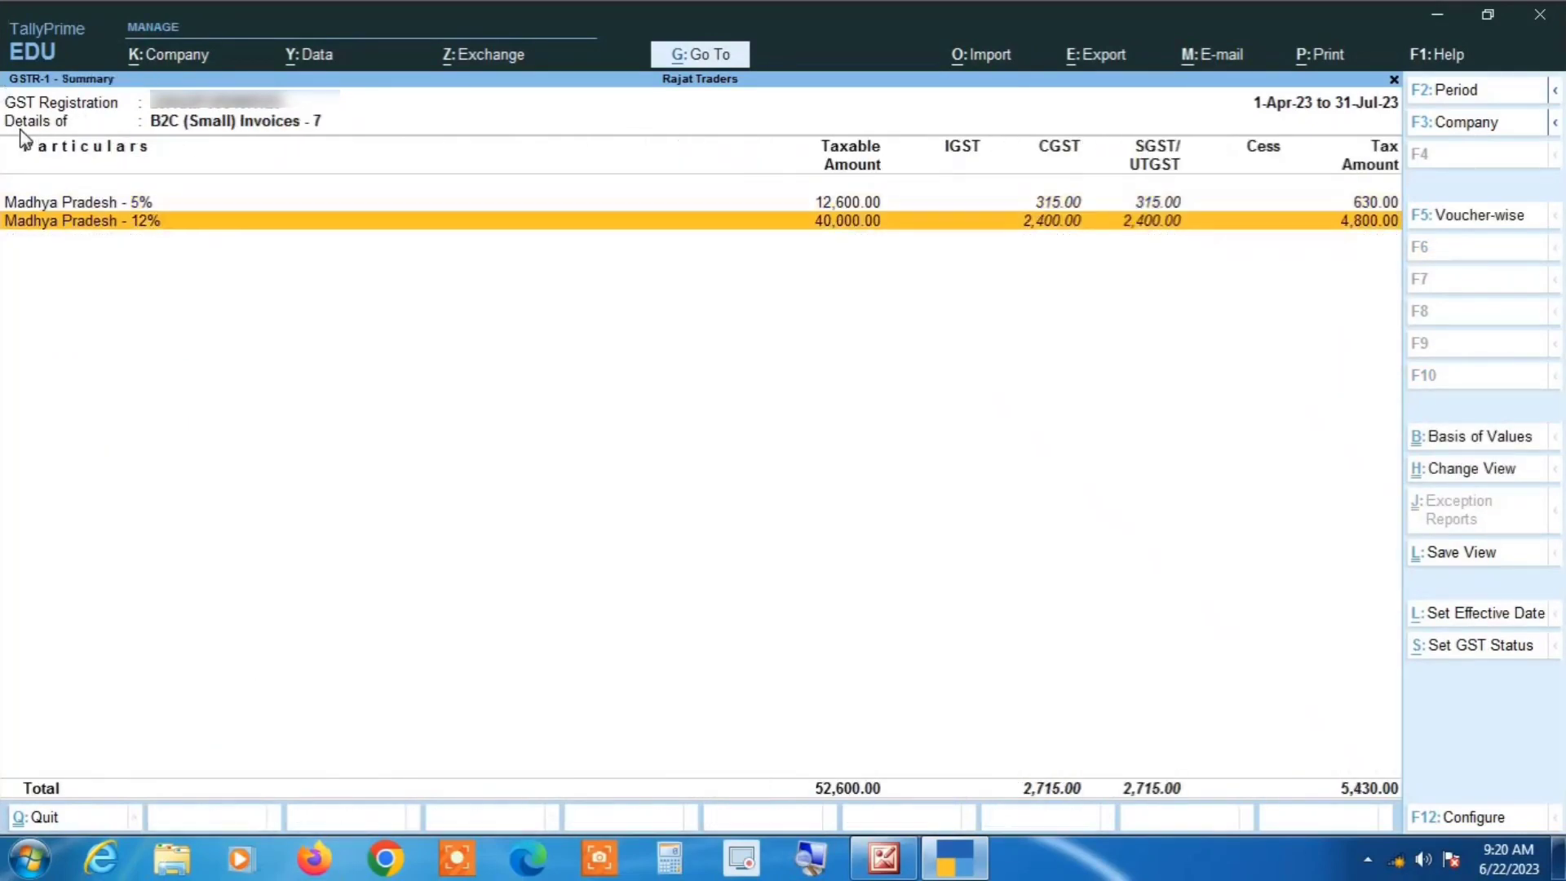
pyautogui.press('Return')
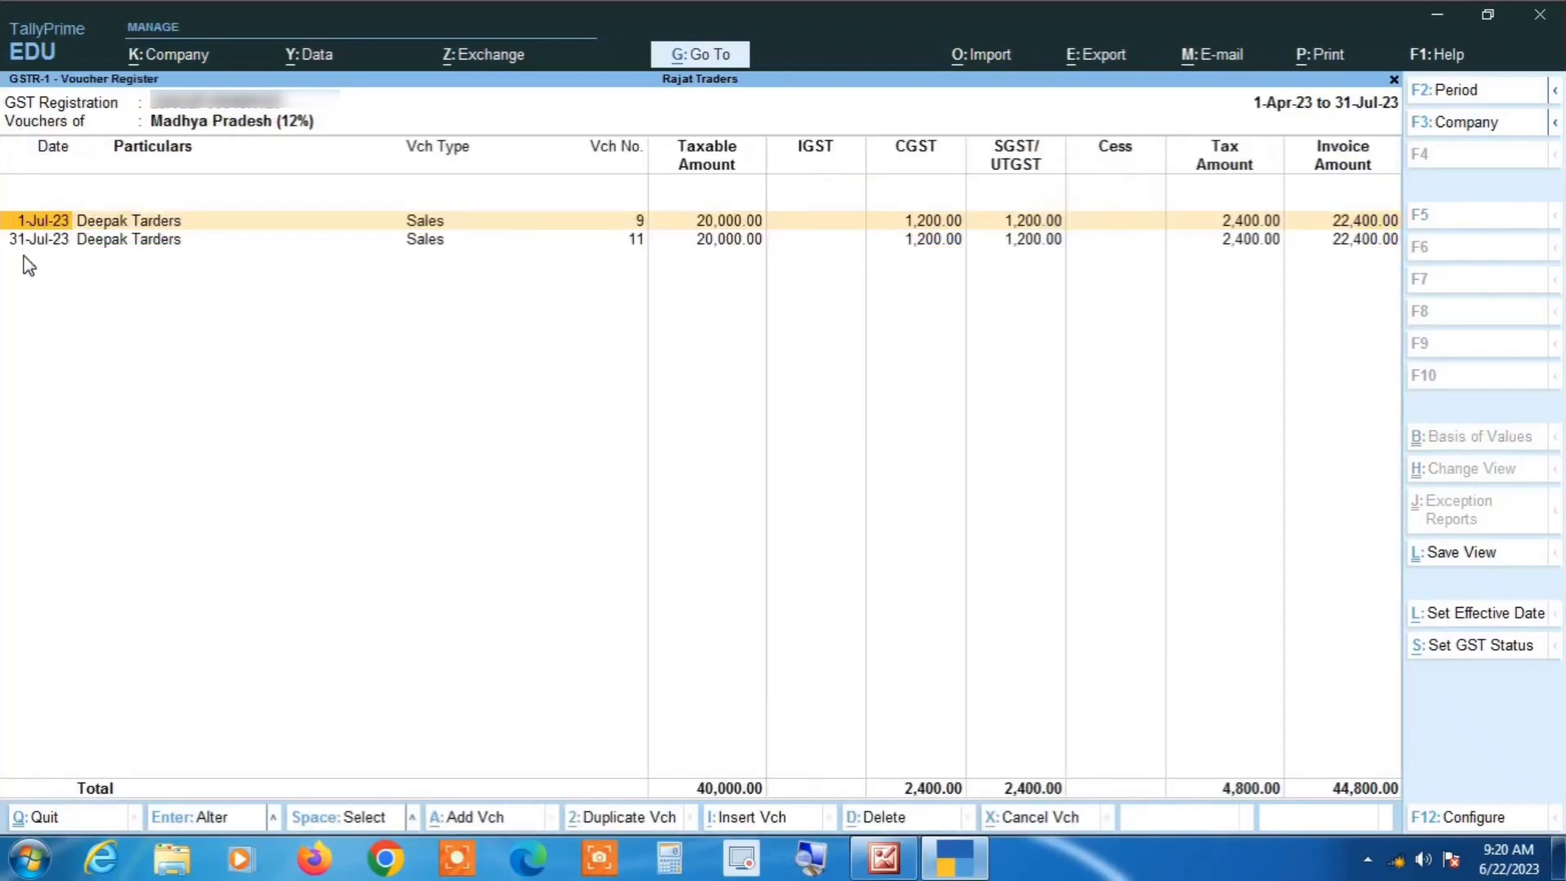
pyautogui.press('Escape')
pyautogui.press('Up')
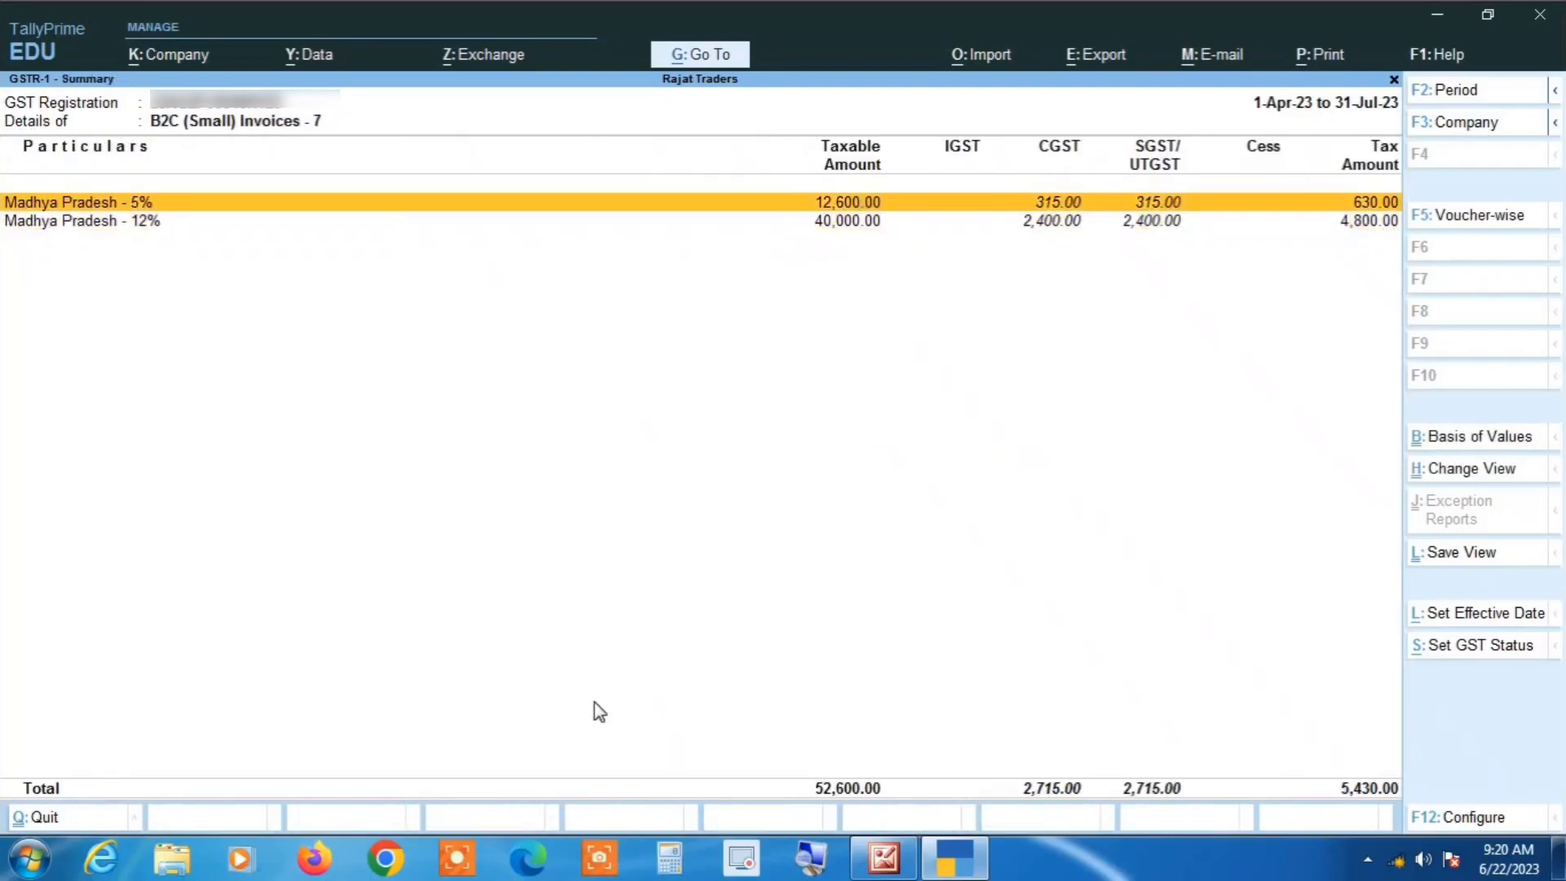
pyautogui.press('Return')
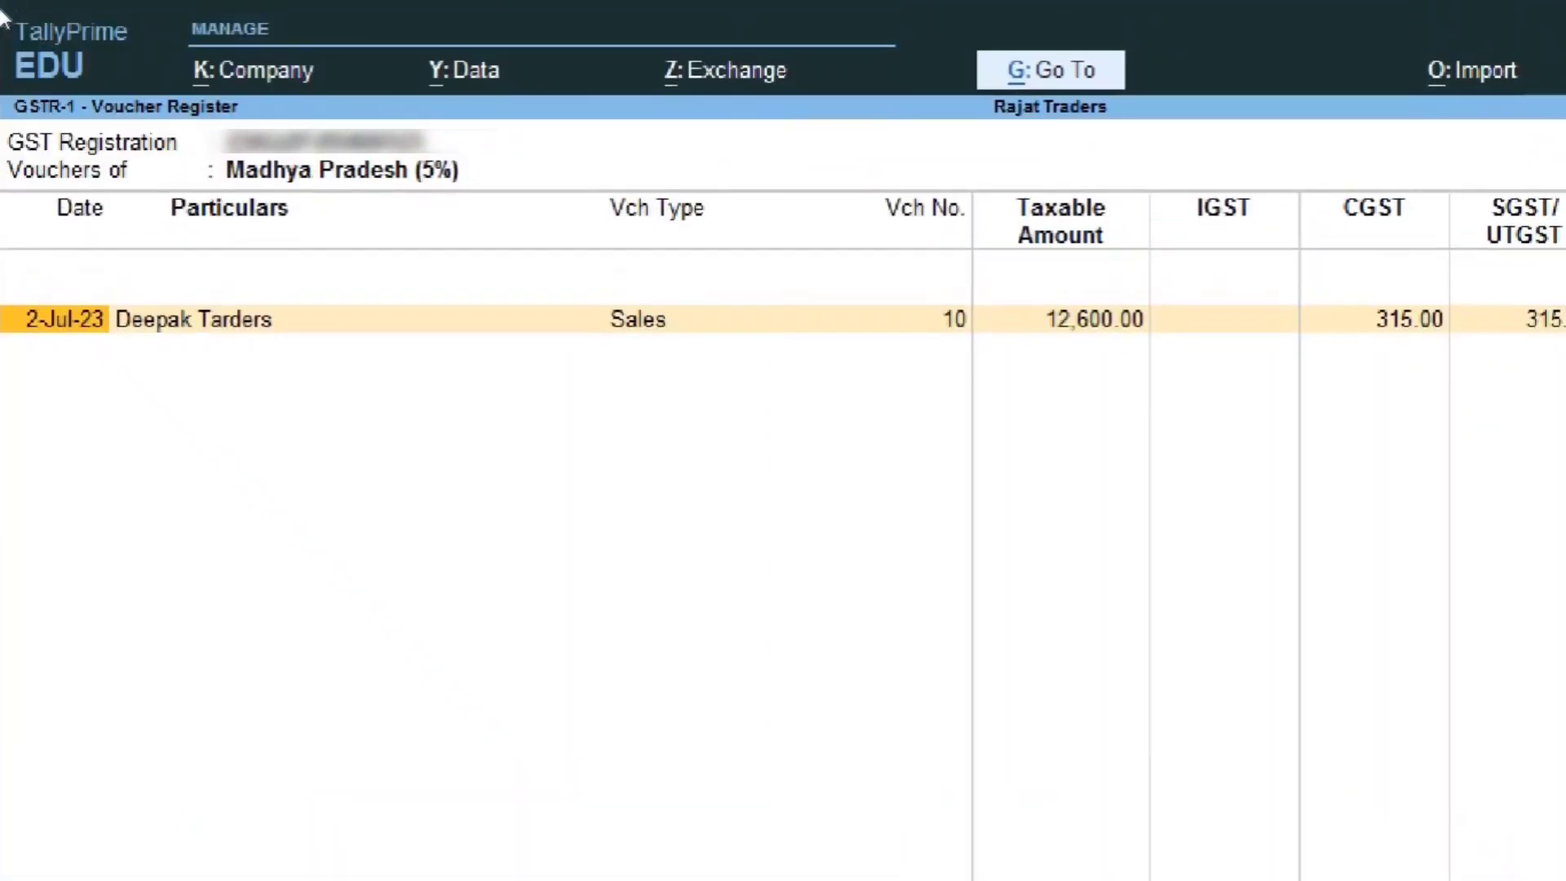
pyautogui.press('Escape')
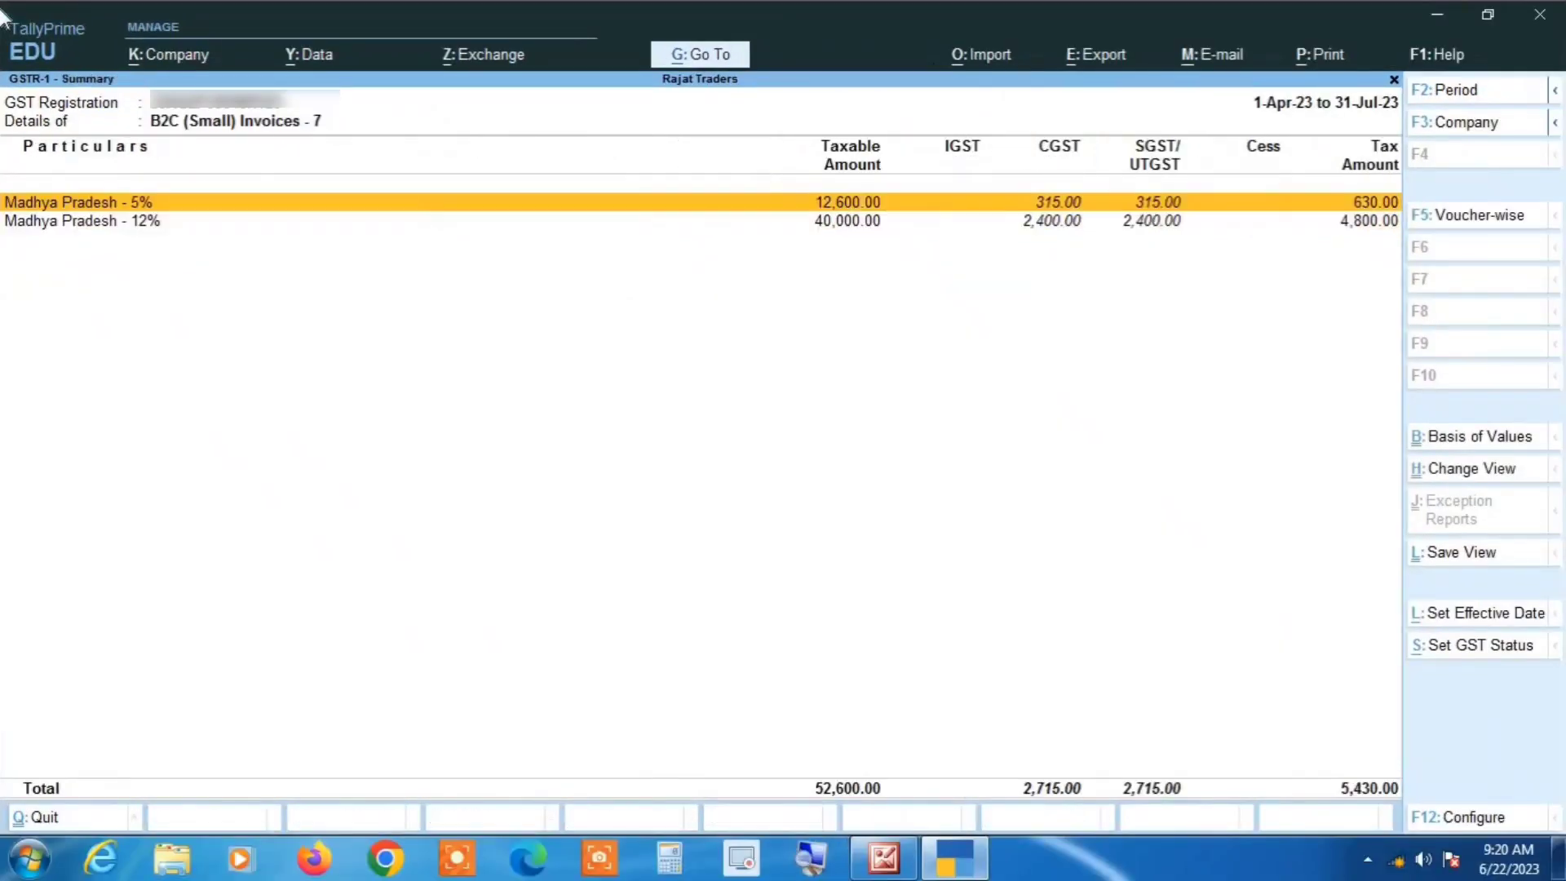
pyautogui.press('Down')
pyautogui.press('Return')
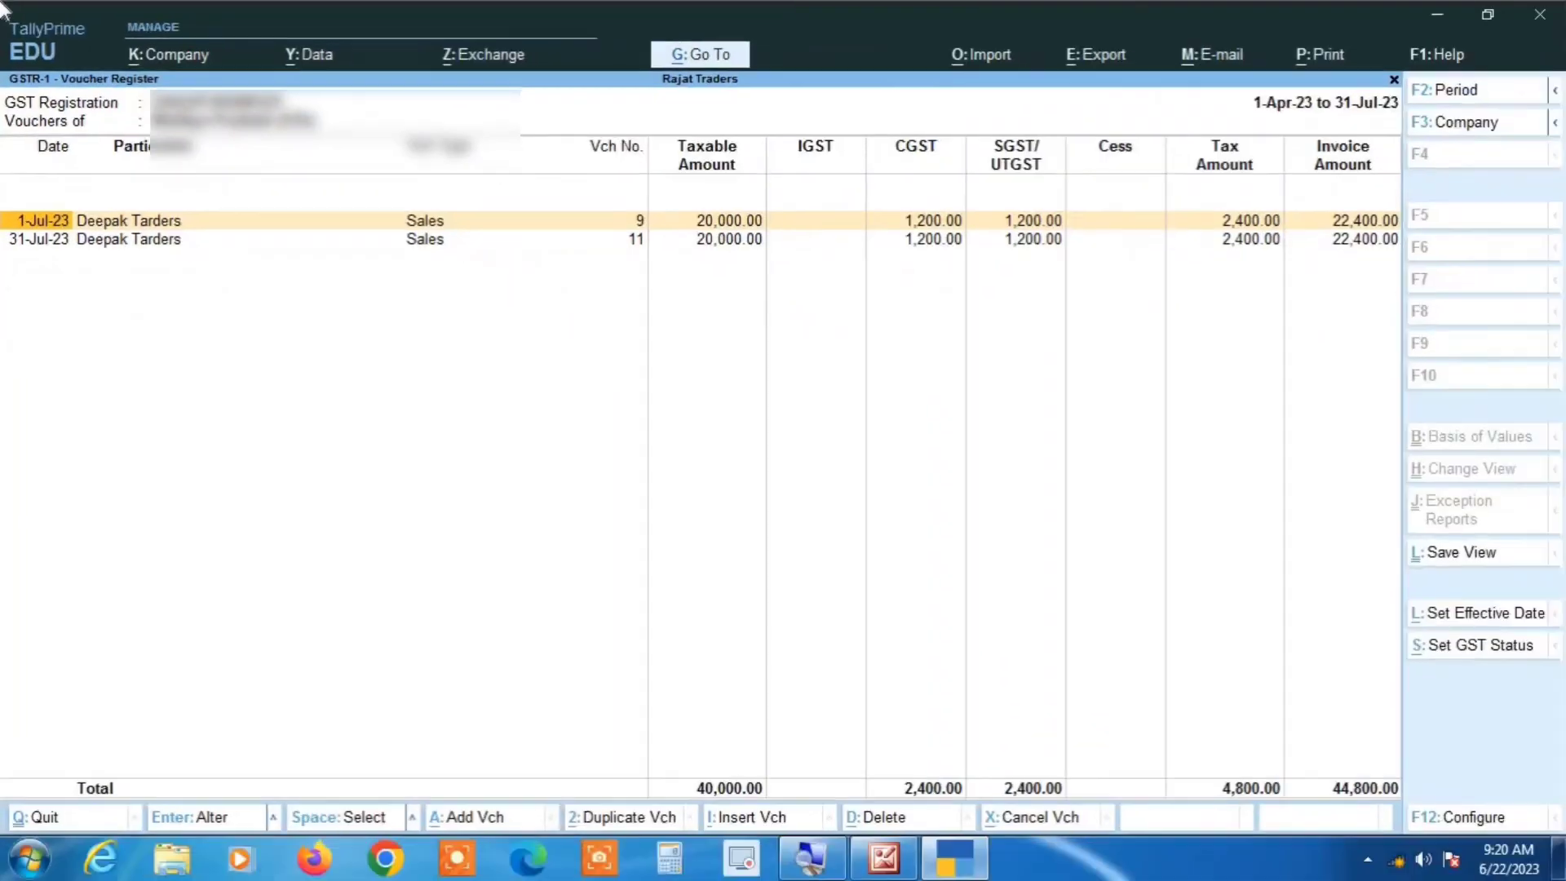
# - Close the GSTR-1 report and return to the Gateway of Tally
pyautogui.press('Escape')
pyautogui.press('Escape')
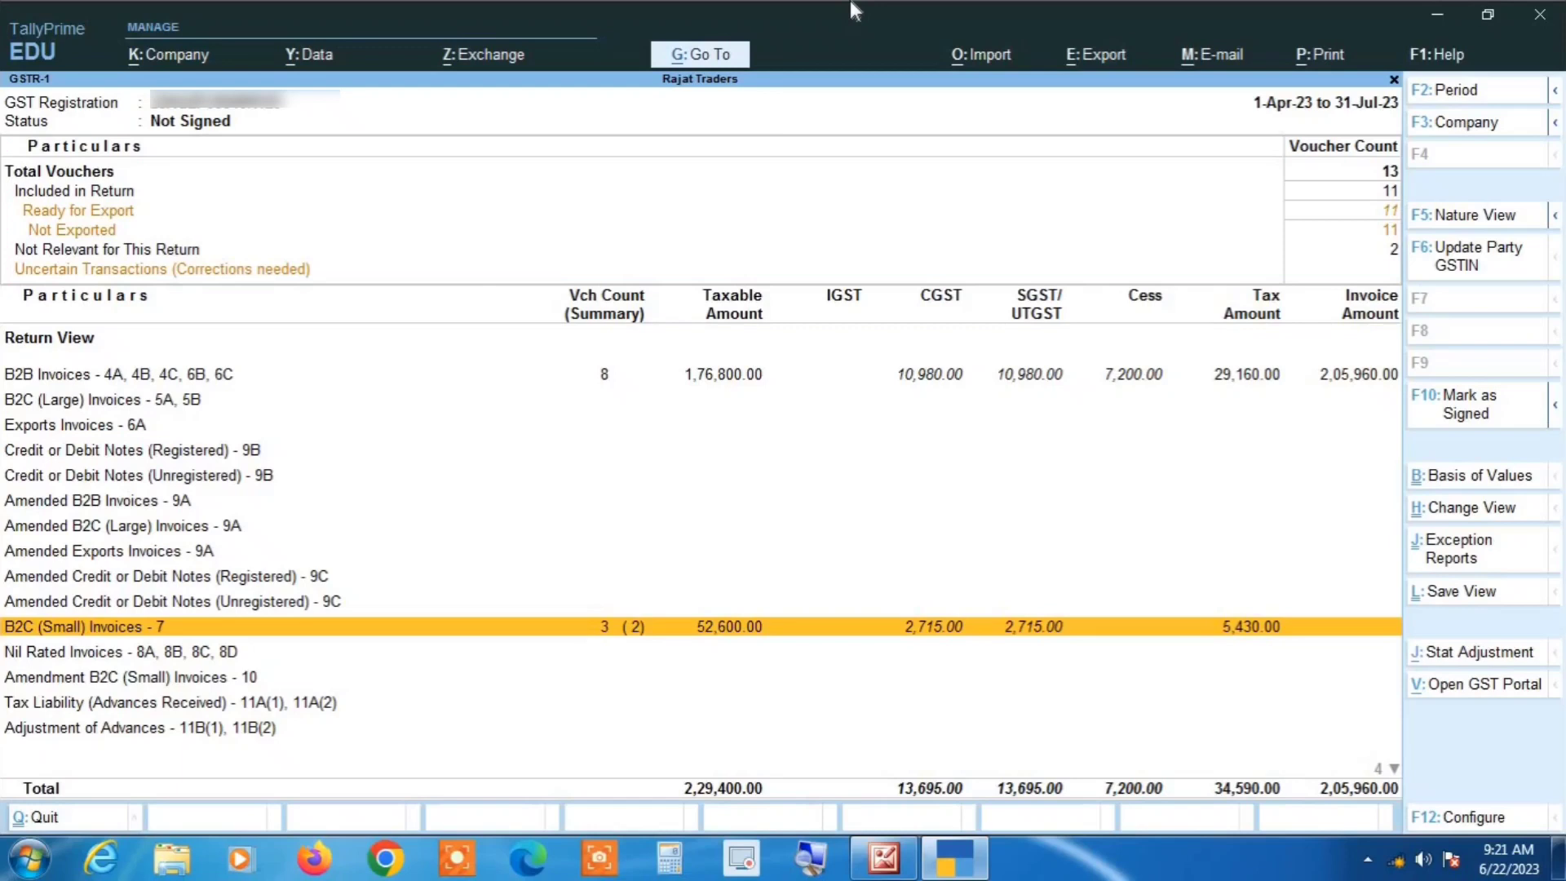
pyautogui.press('Escape')
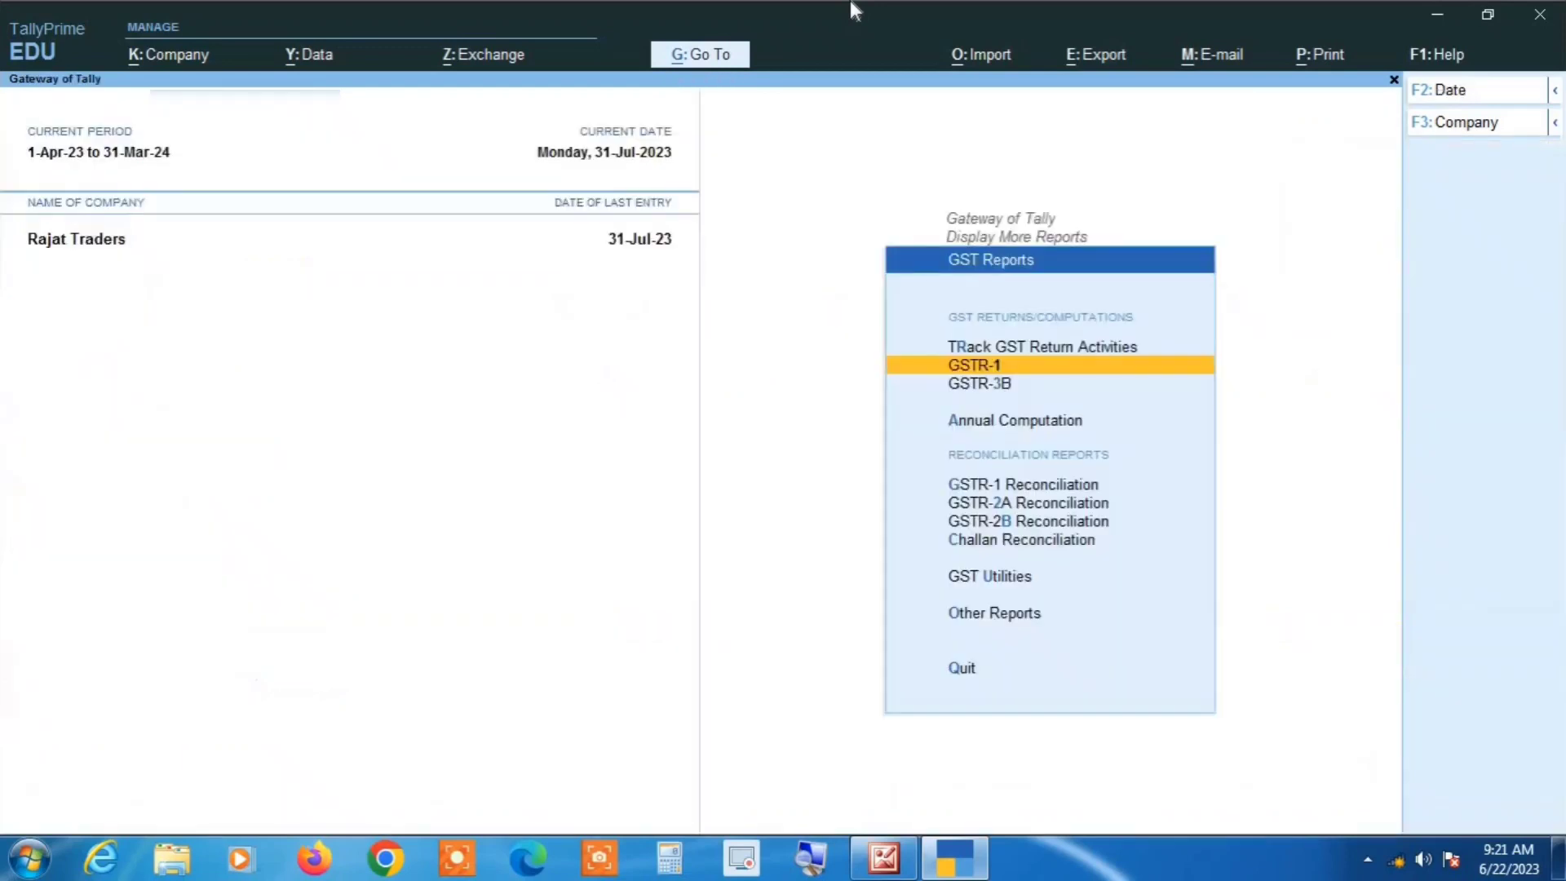
pyautogui.press('Escape')
pyautogui.press('Escape')
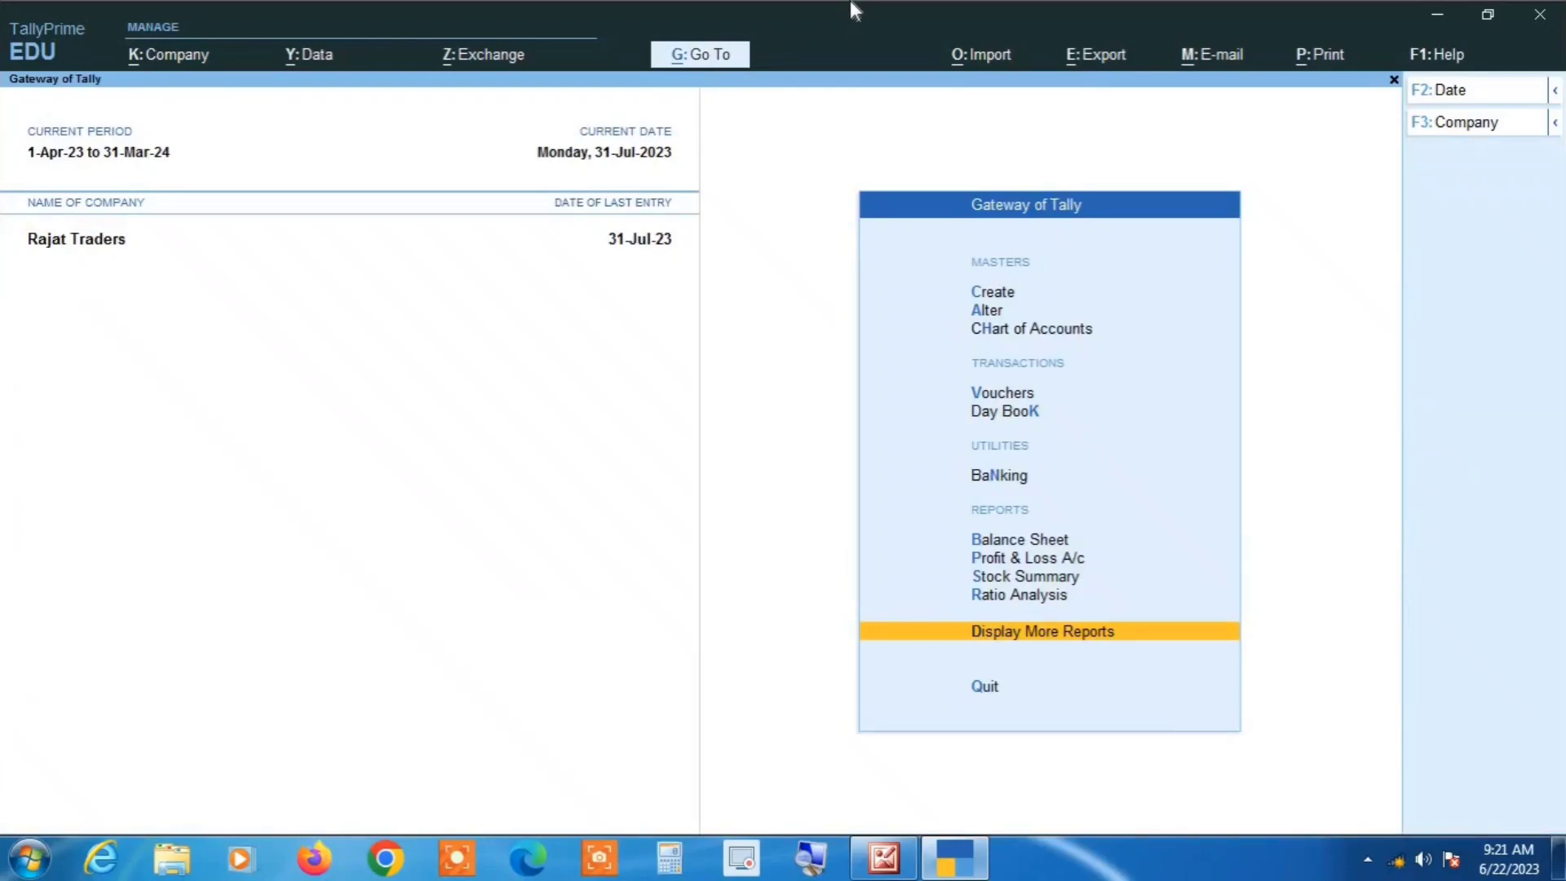
# - Open the Deepak Tarders ledger for alteration
pyautogui.press('Up')
pyautogui.press('Up')
pyautogui.press('Up')
pyautogui.press('Up')
pyautogui.press('Up')
pyautogui.press('Up')
pyautogui.press('Up')
pyautogui.press('Up')
pyautogui.press('Up')
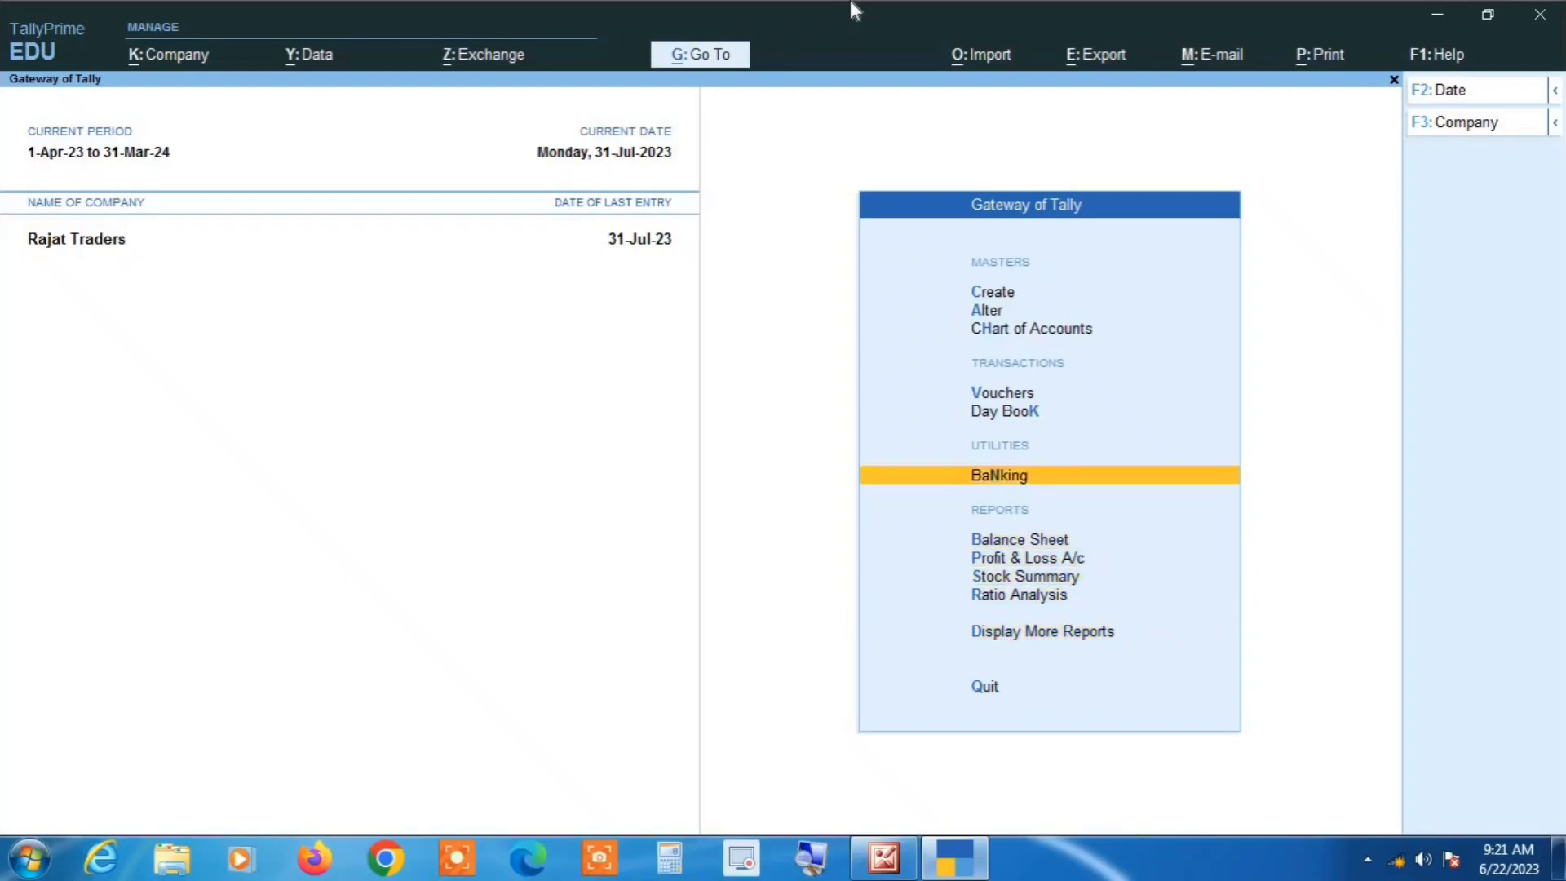
pyautogui.press('Return')
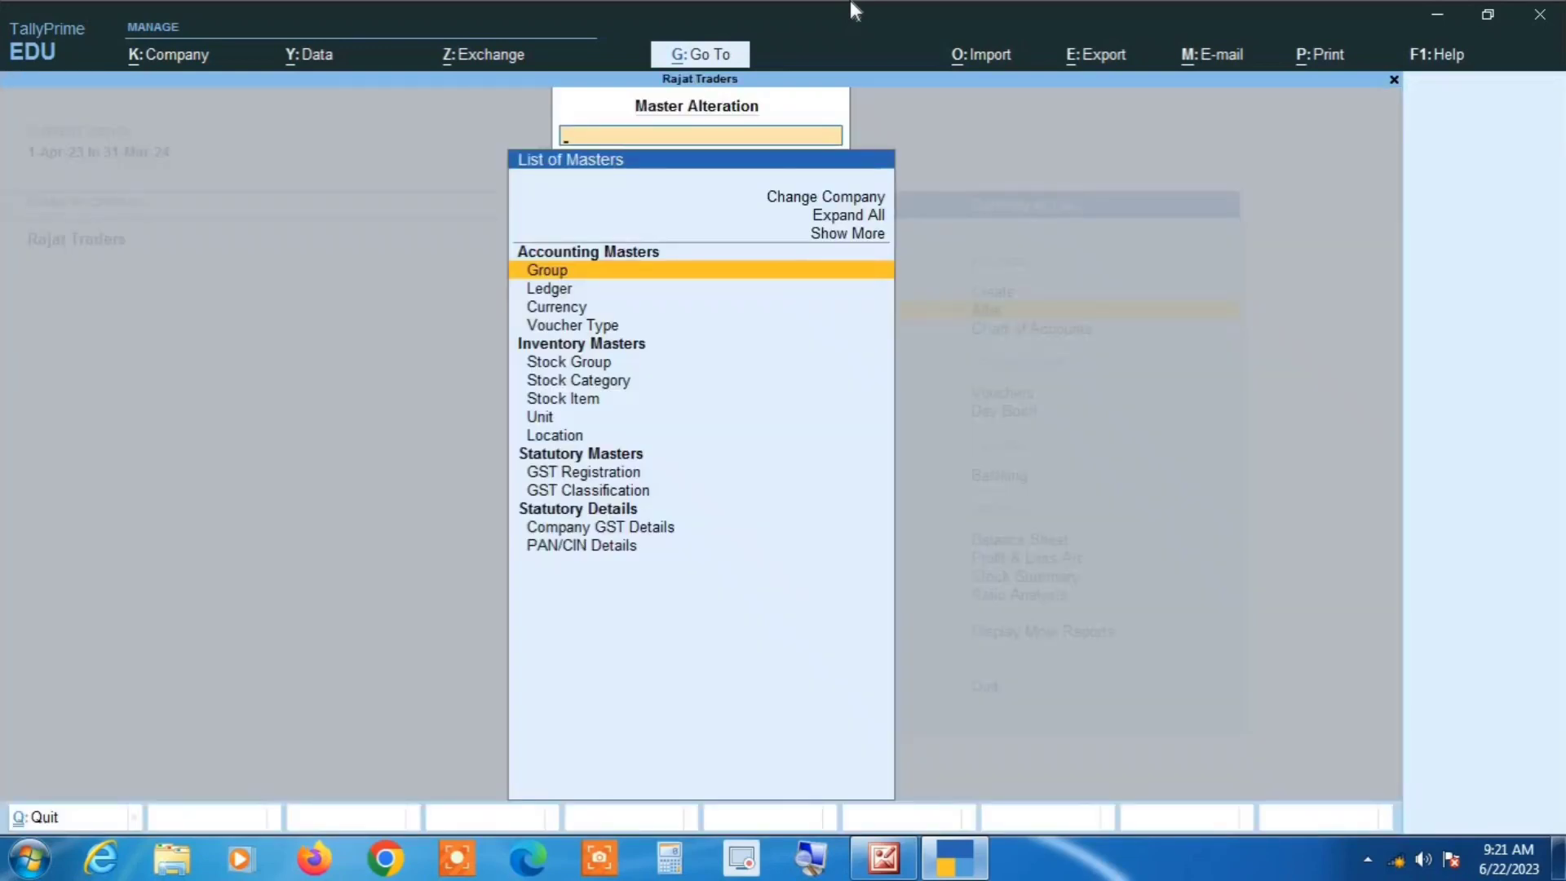
pyautogui.press('Down')
pyautogui.press('Return')
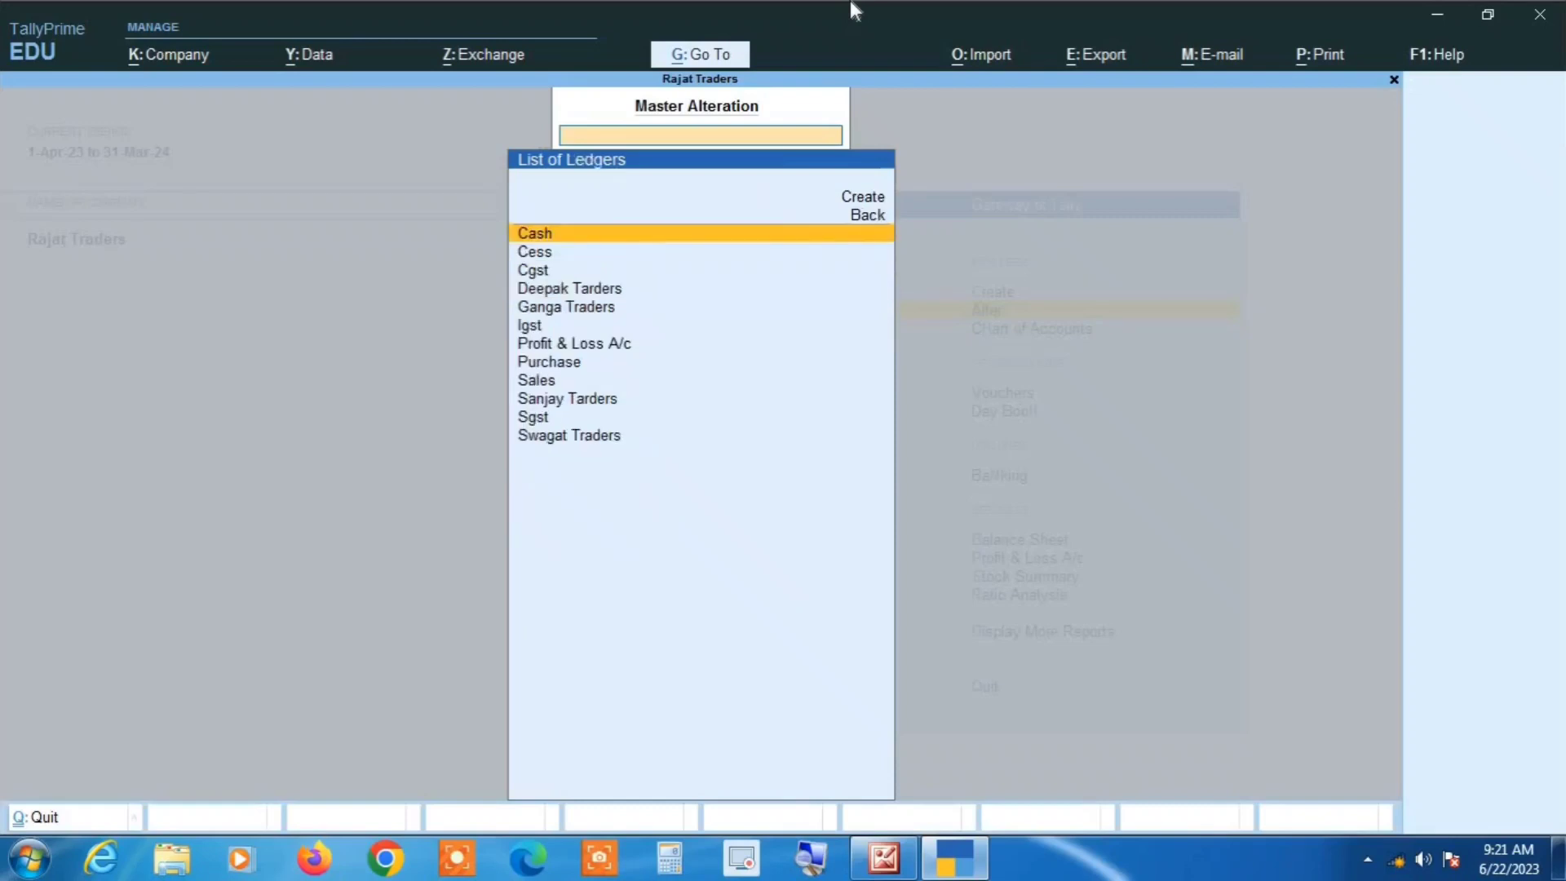
pyautogui.press('Down')
pyautogui.press('Down')
pyautogui.press('Down')
pyautogui.press('Return')
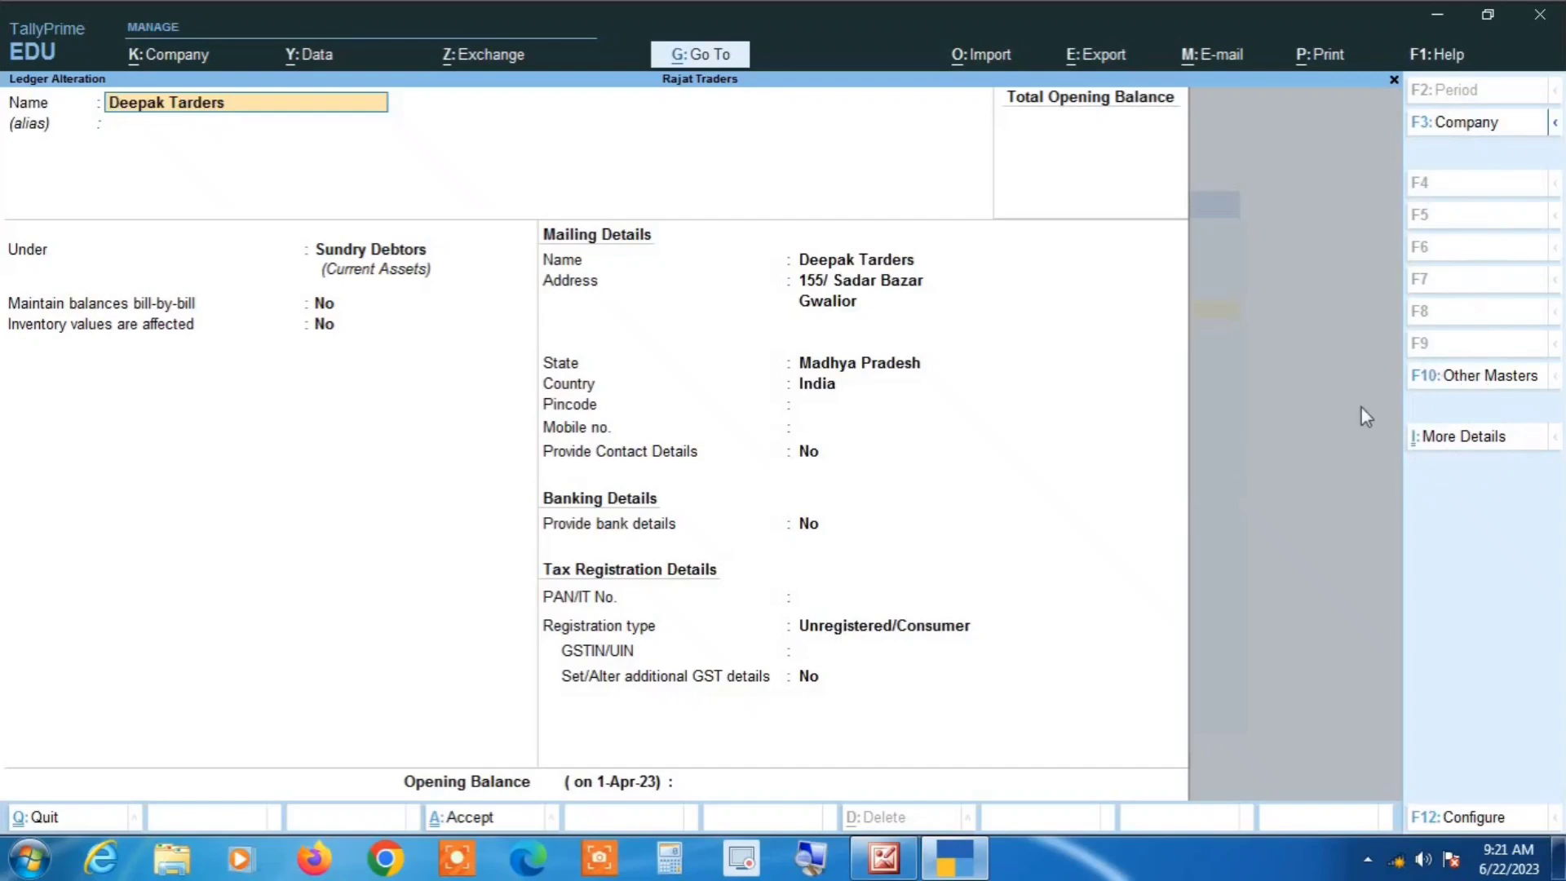
# - Open the ledger's More Details list and expand it to include the history entries
pyautogui.click(1462, 440)
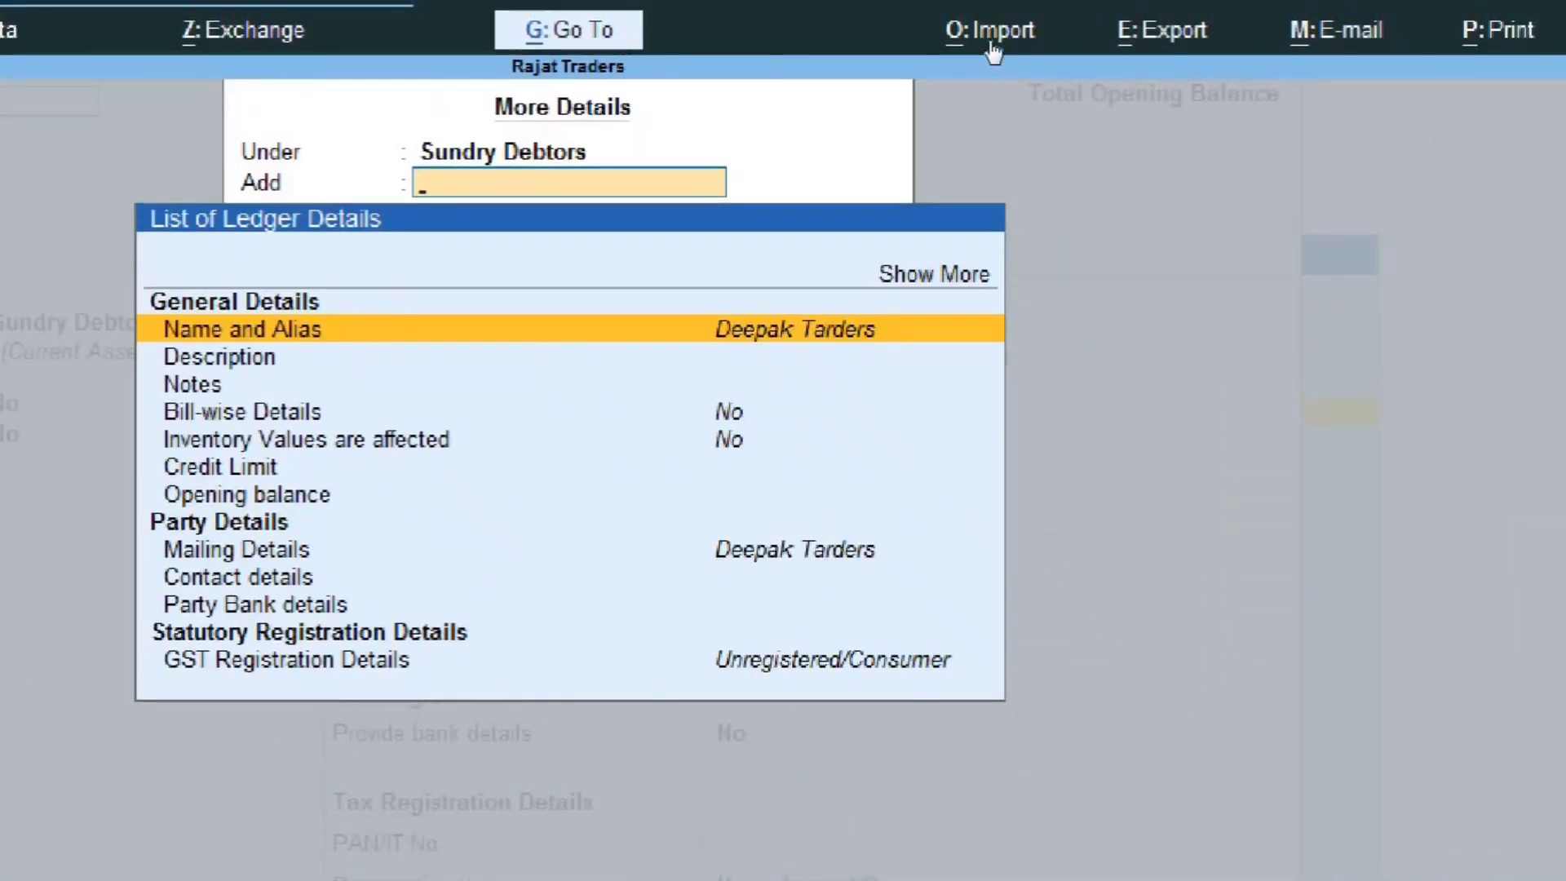
pyautogui.press('Up')
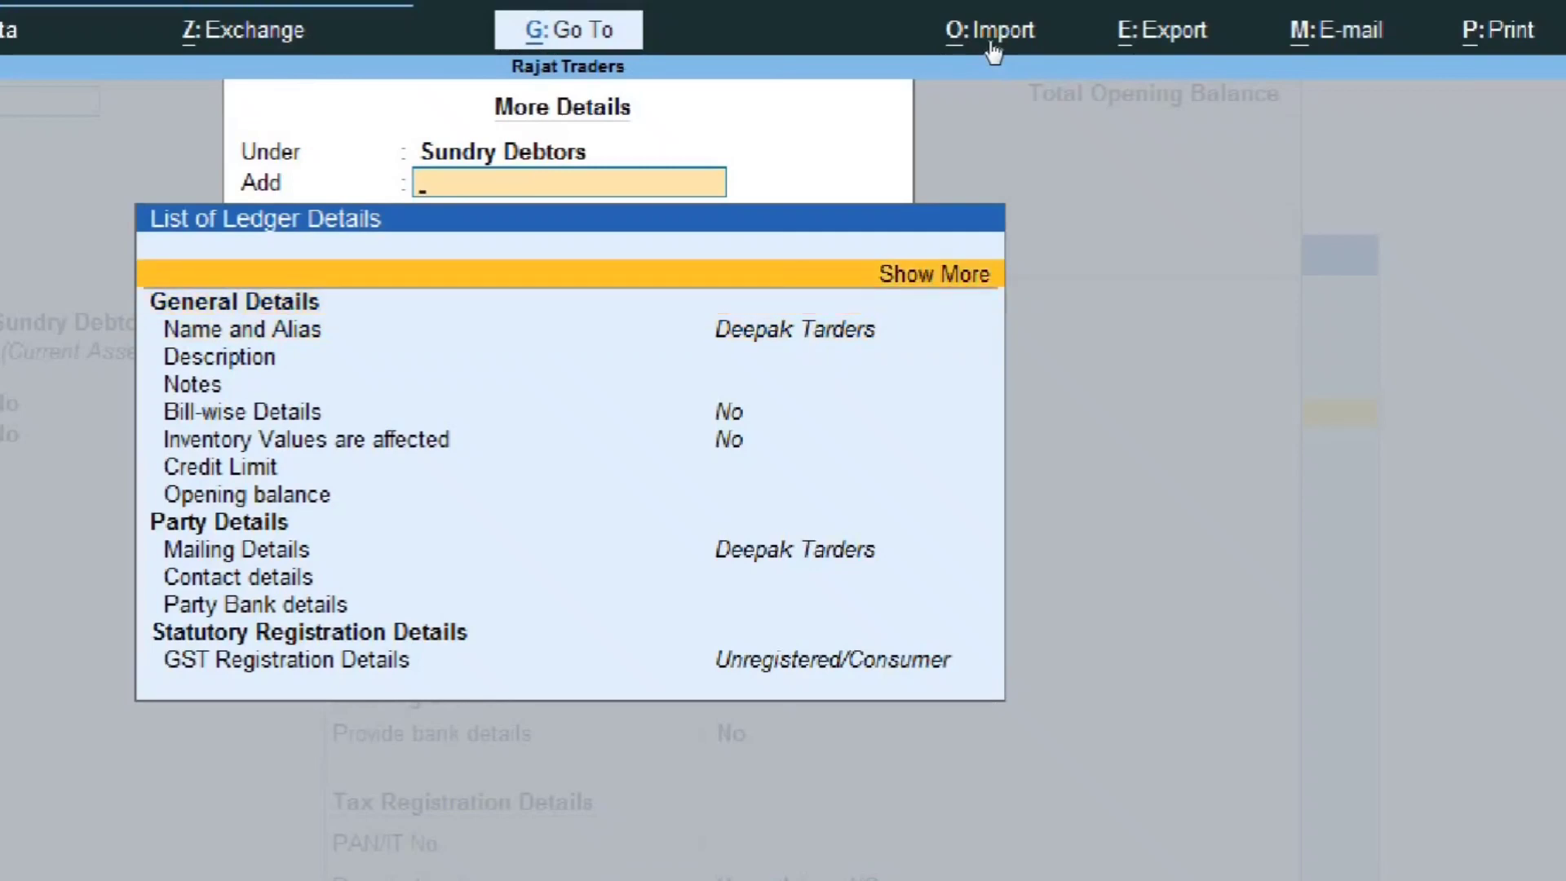
pyautogui.press('Return')
pyautogui.press('Down')
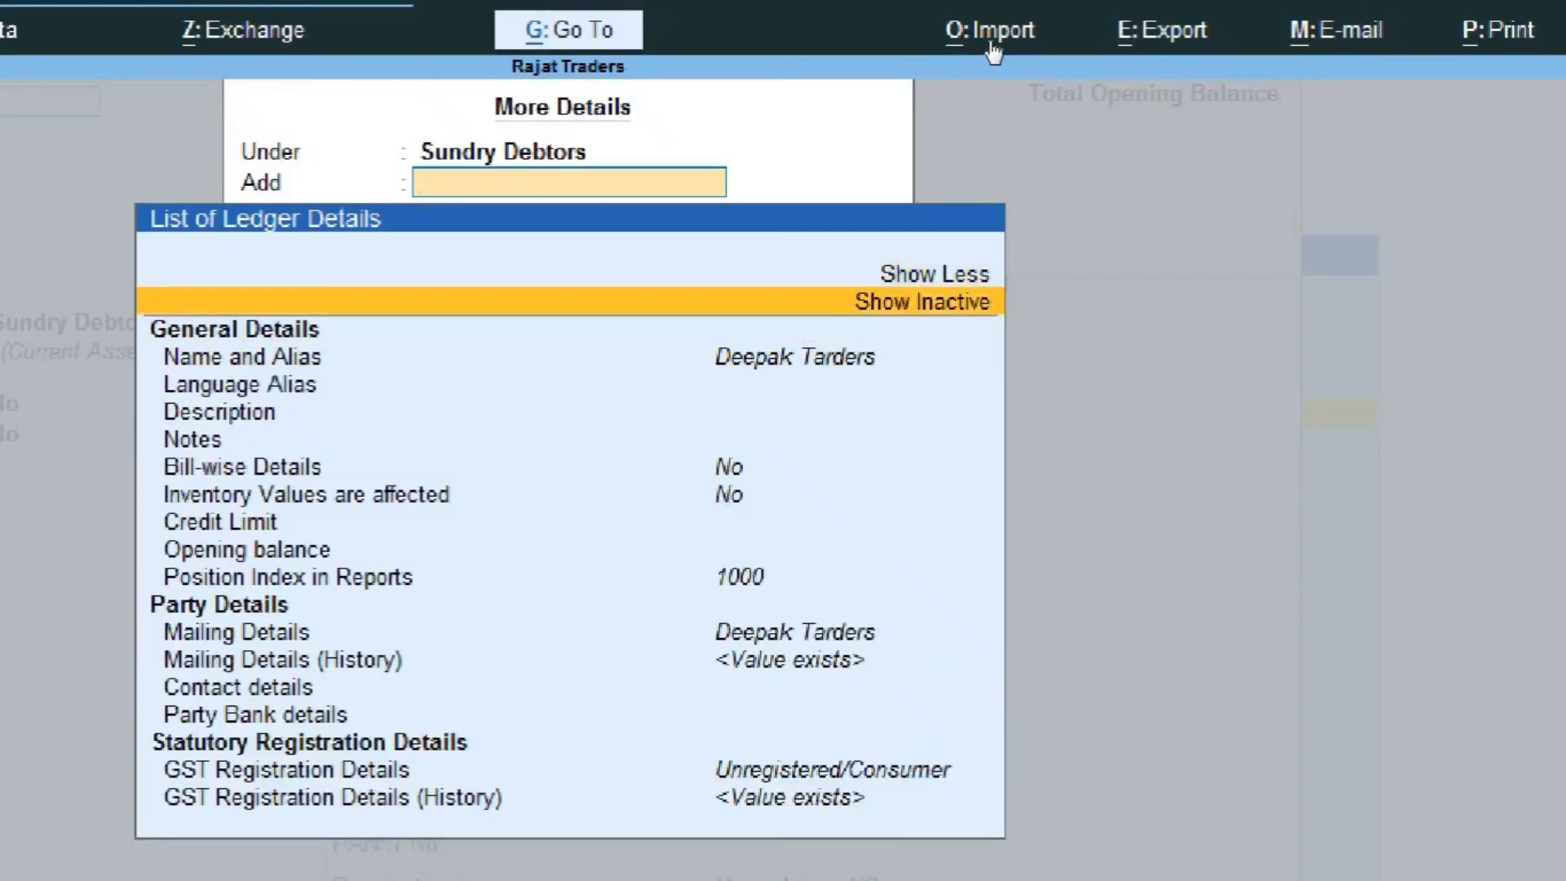
# - Open GST Registration Details (History) and review the entries applicable from 1-Apr-23 and 1-Jul-23
pyautogui.press('Down')
pyautogui.press('Down')
pyautogui.press('Down')
pyautogui.press('Down')
pyautogui.press('Down')
pyautogui.press('Down')
pyautogui.press('Down')
pyautogui.press('Down')
pyautogui.press('Down')
pyautogui.press('Down')
pyautogui.press('Down')
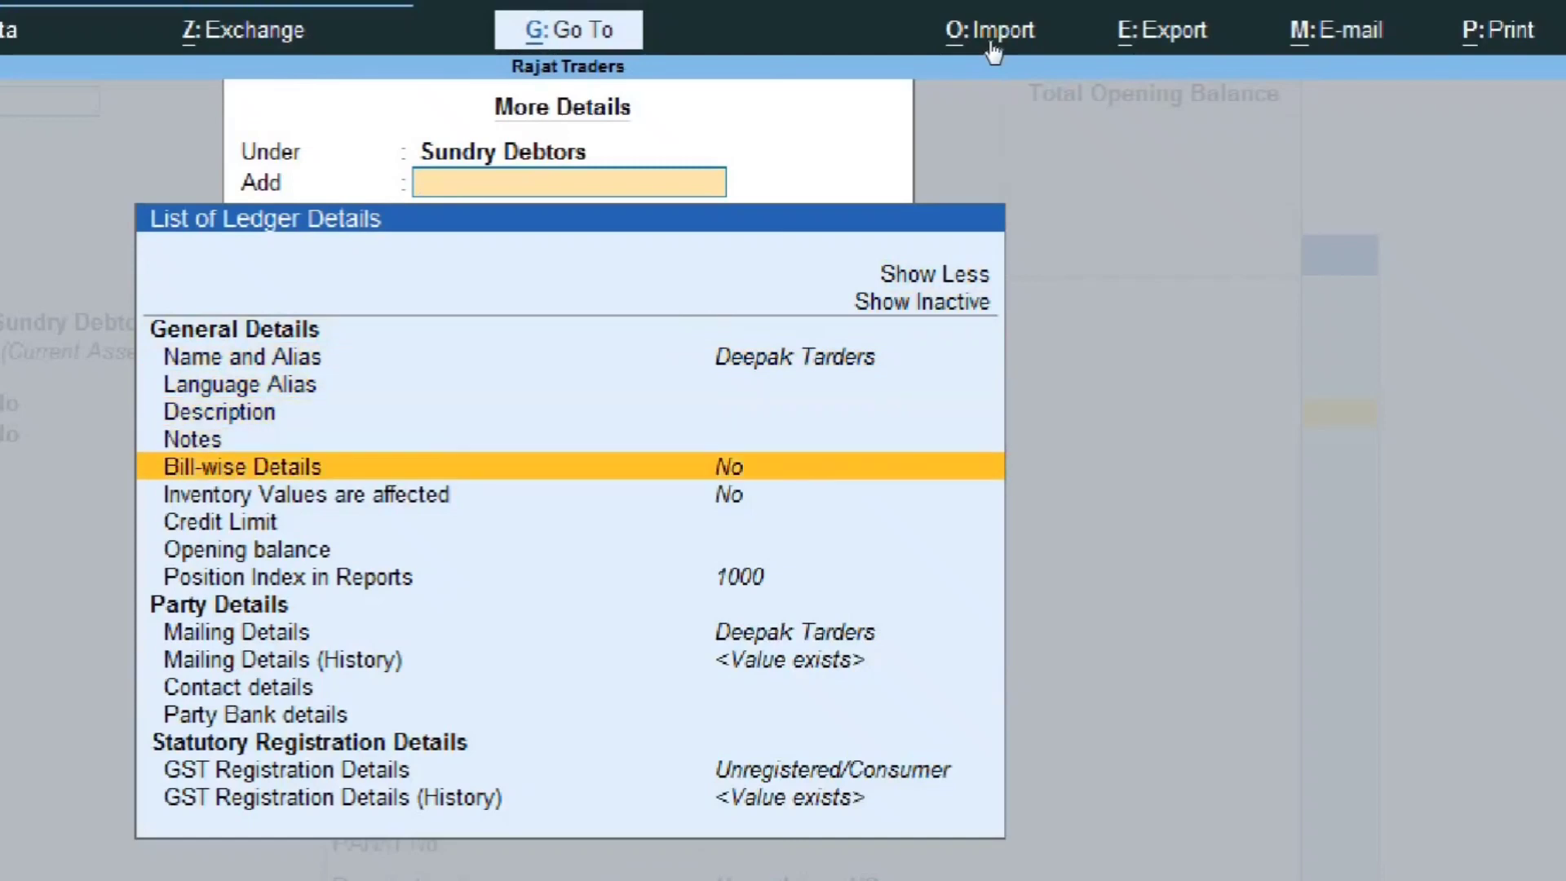
pyautogui.press('Down')
pyautogui.press('Down')
pyautogui.press('Down')
pyautogui.press('Down')
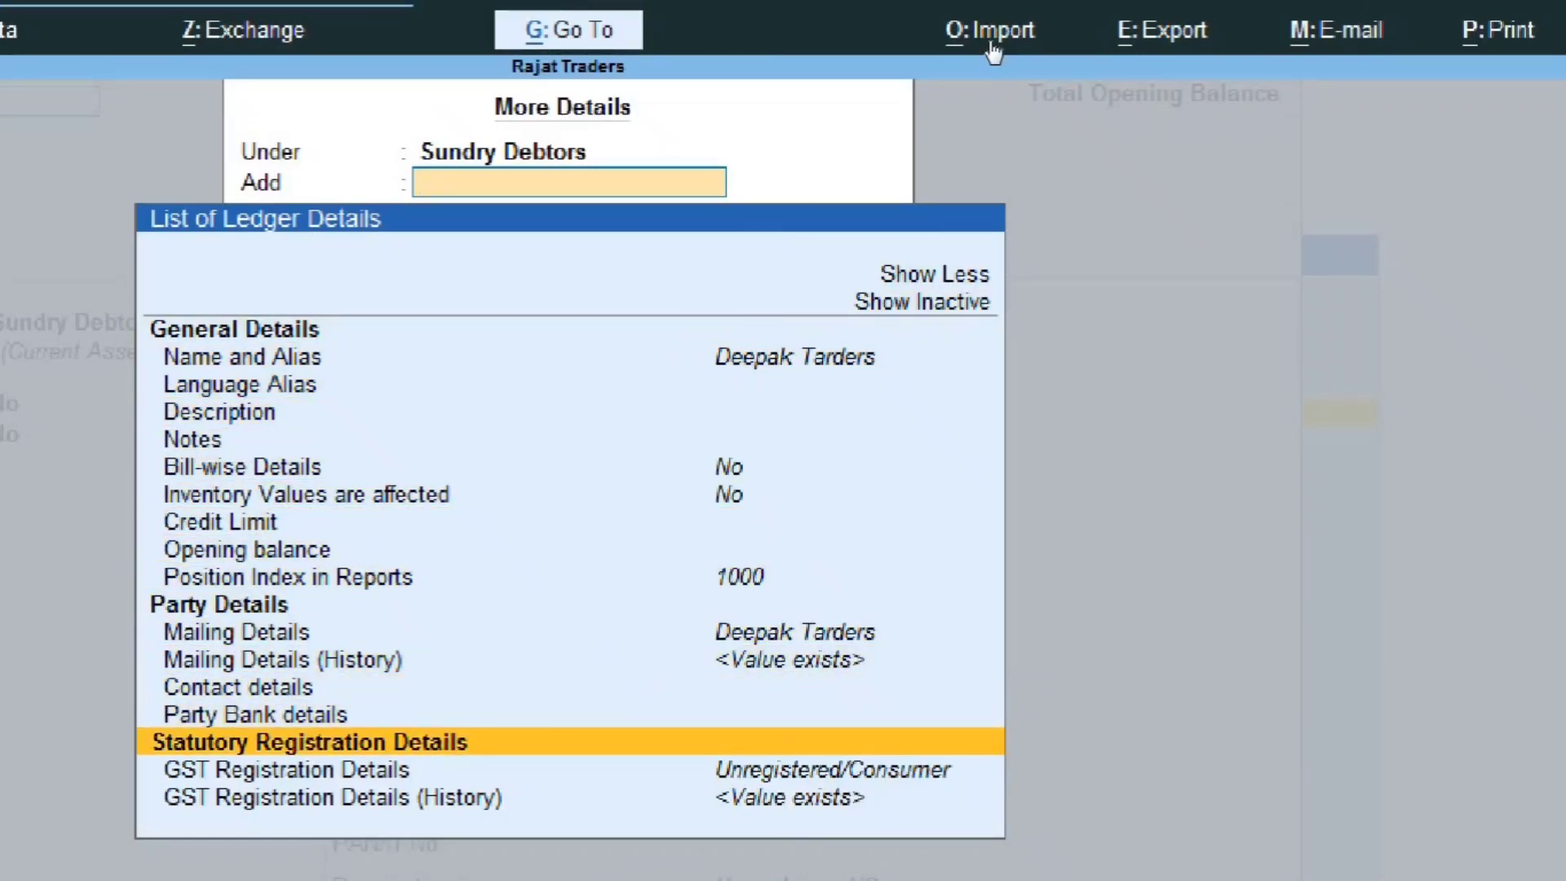
pyautogui.press('Down')
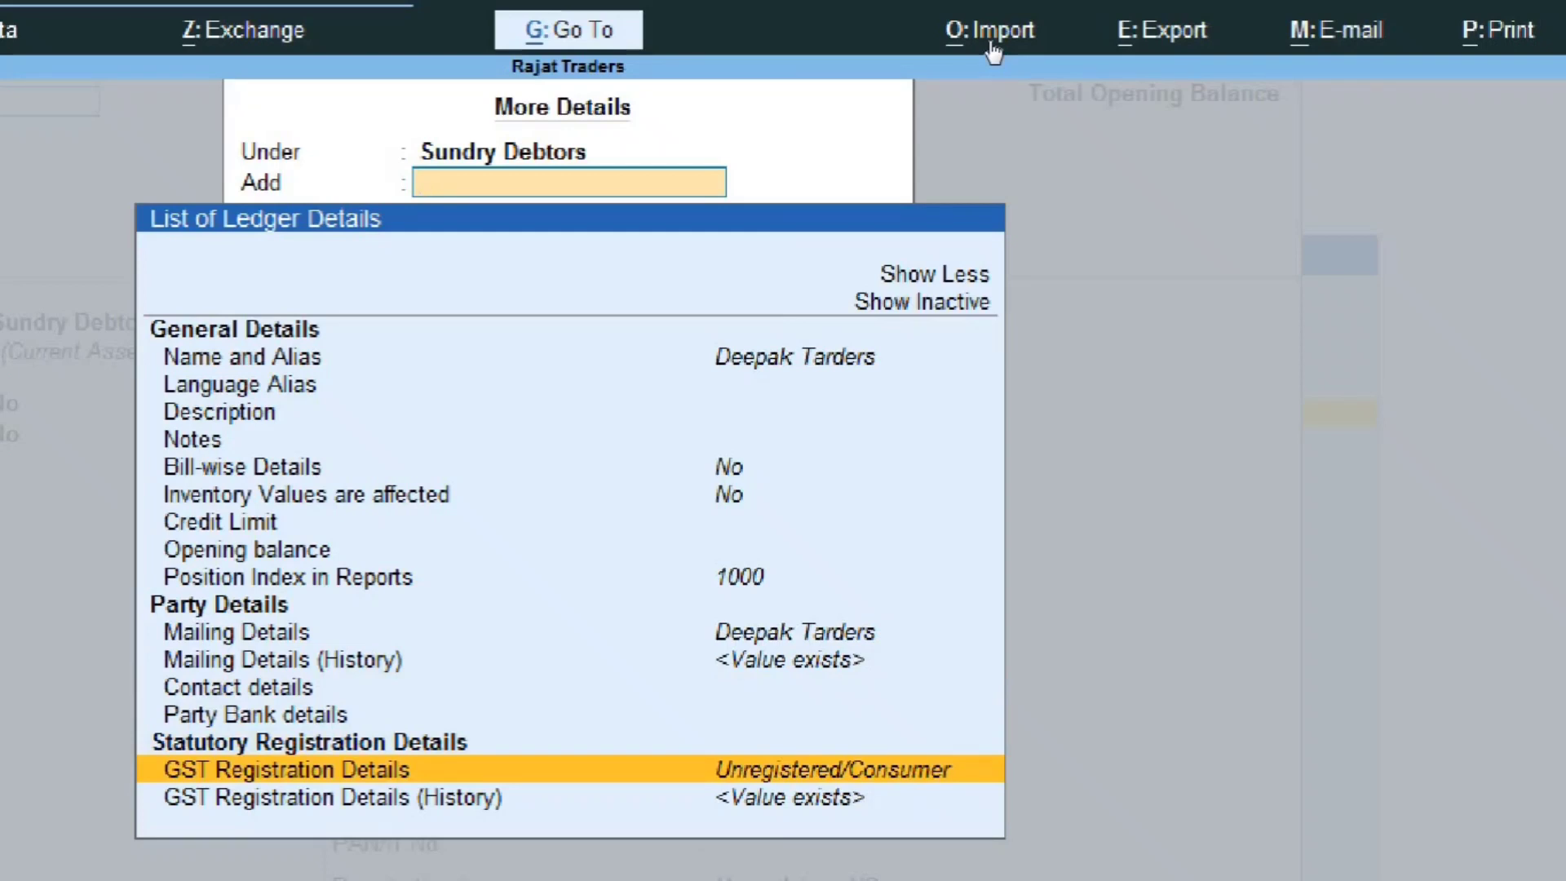
pyautogui.press('Down')
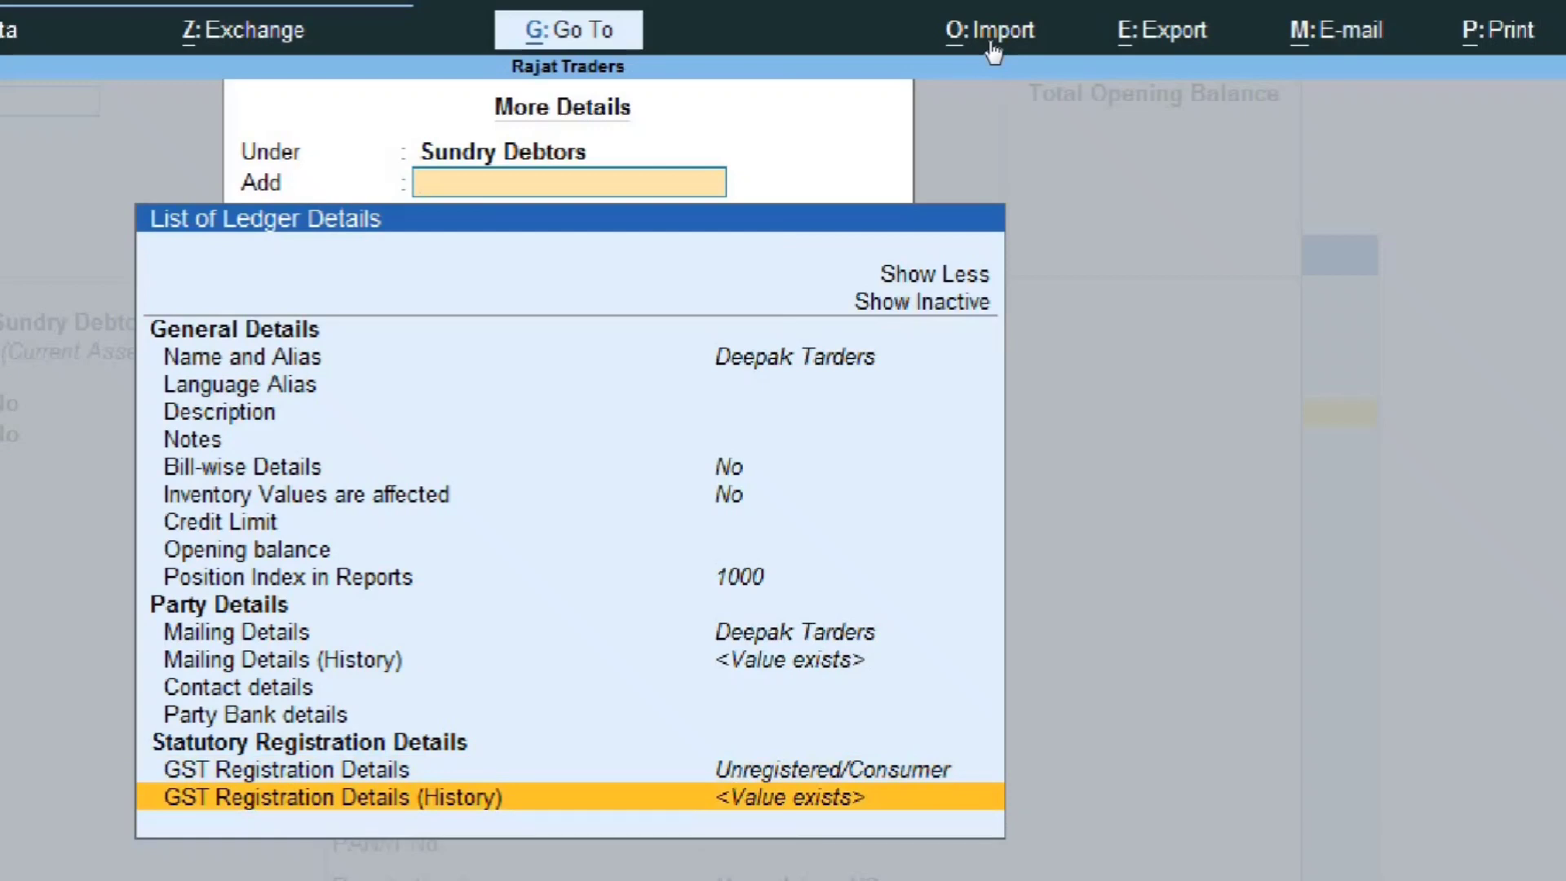
pyautogui.press('Return')
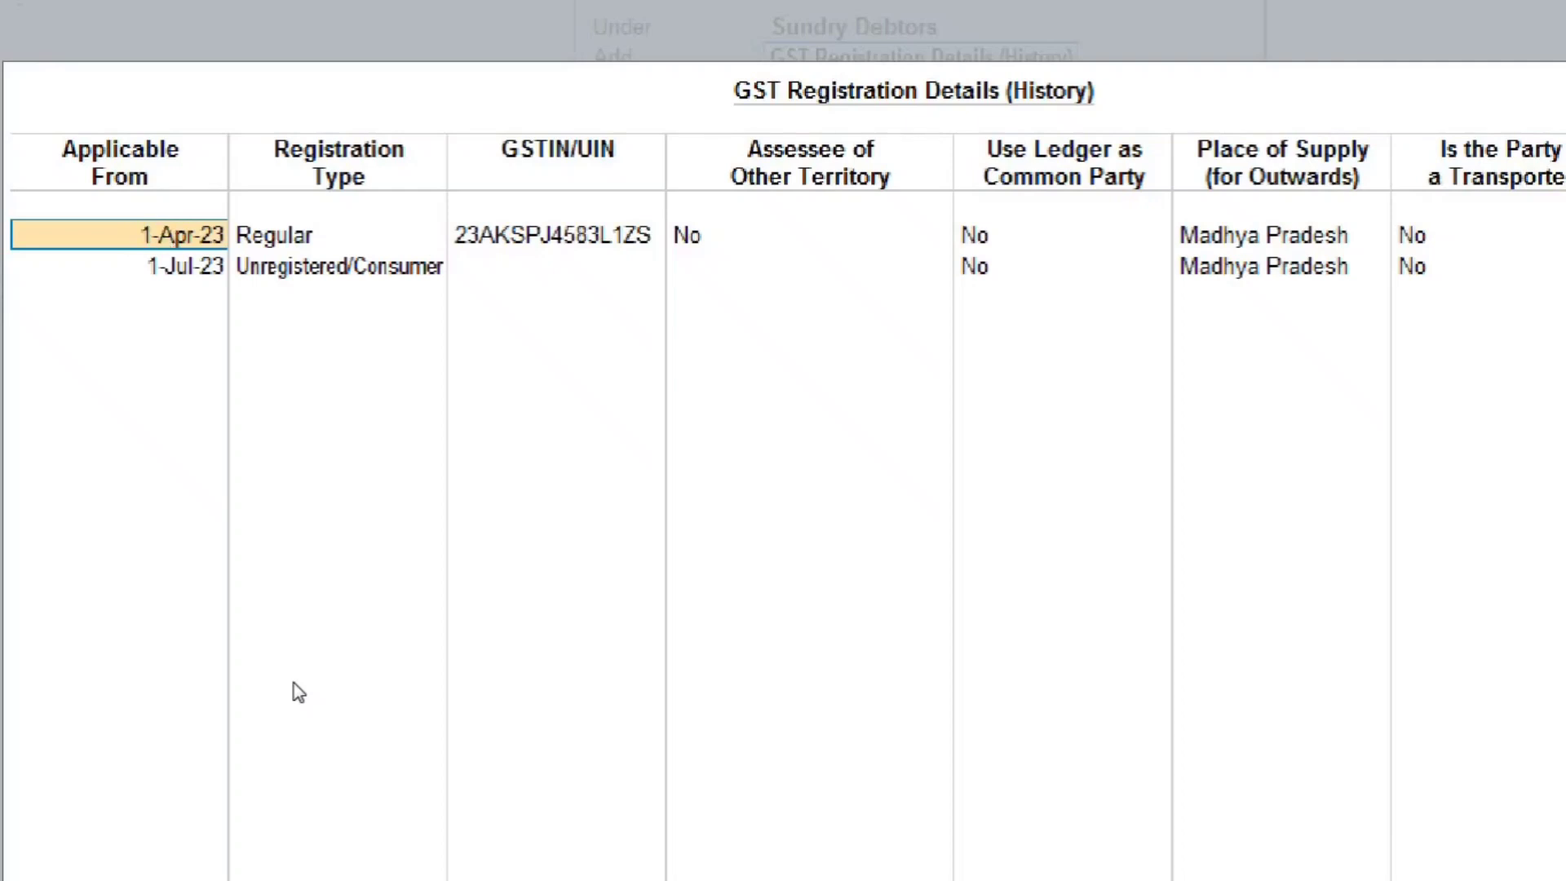
pyautogui.press('Down')
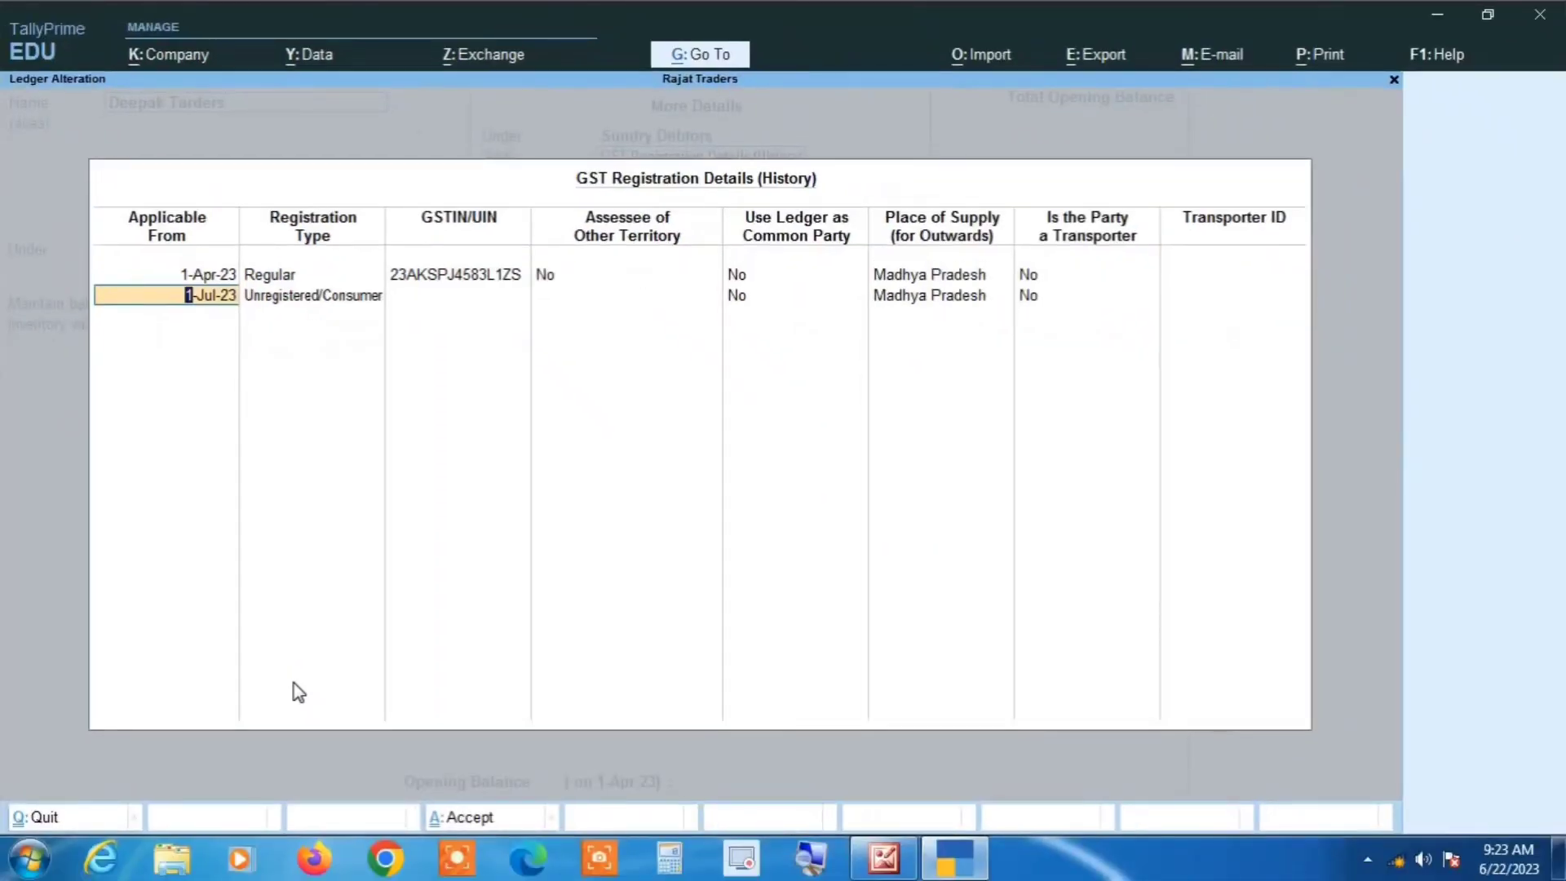
# - Quit the registration history and the ledger alteration without saving, returning to the Gateway of Tally
pyautogui.press('BackSpace')
pyautogui.press('Escape')
pyautogui.press('y')
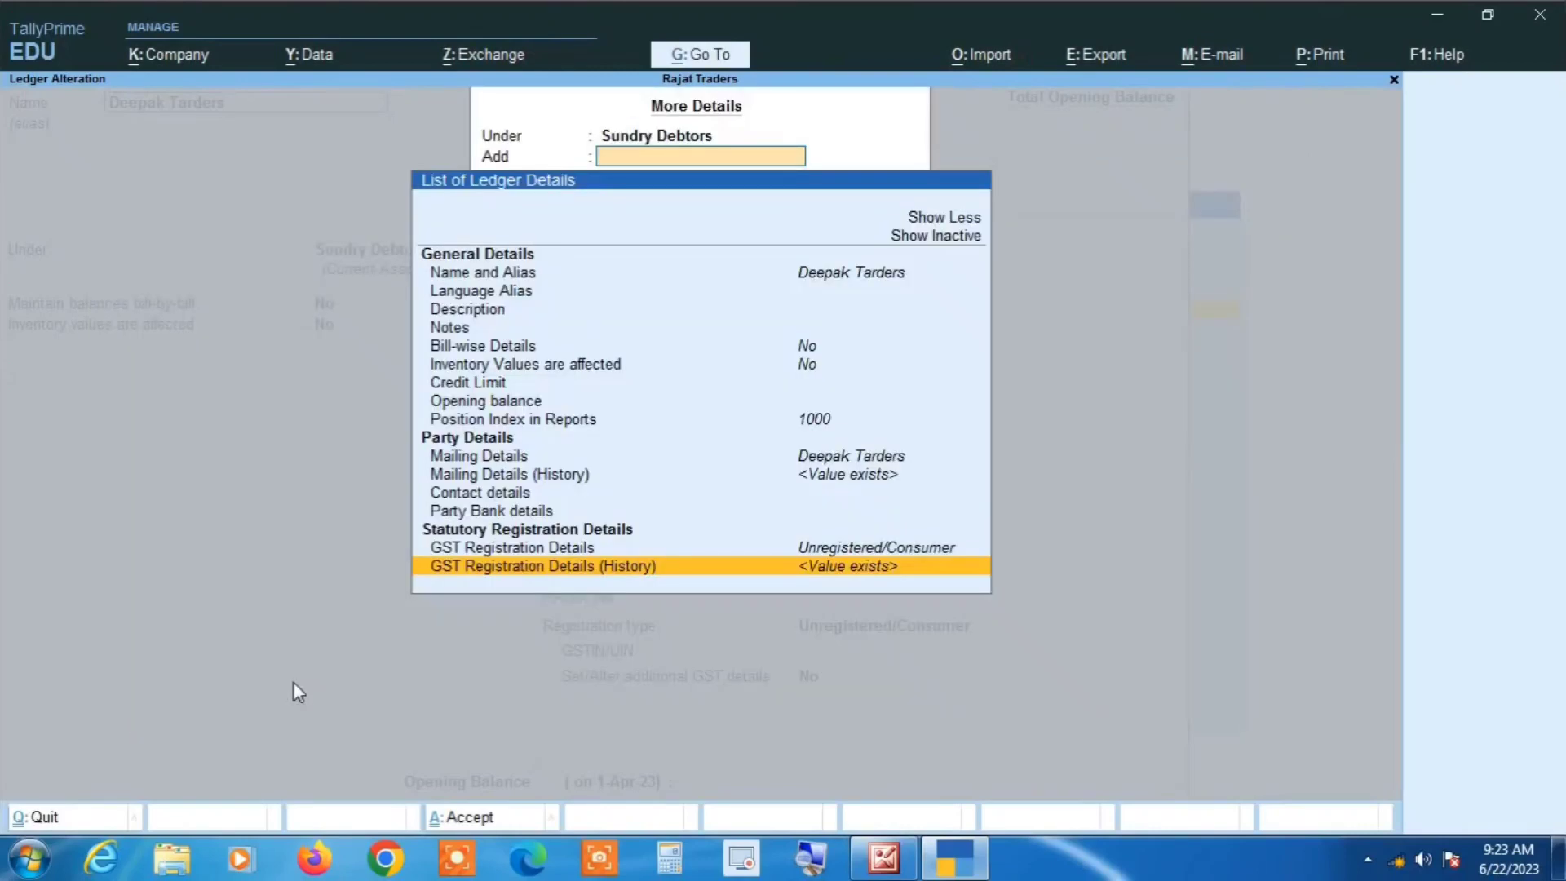
pyautogui.press('Escape')
pyautogui.press('BackSpace')
pyautogui.press('Escape')
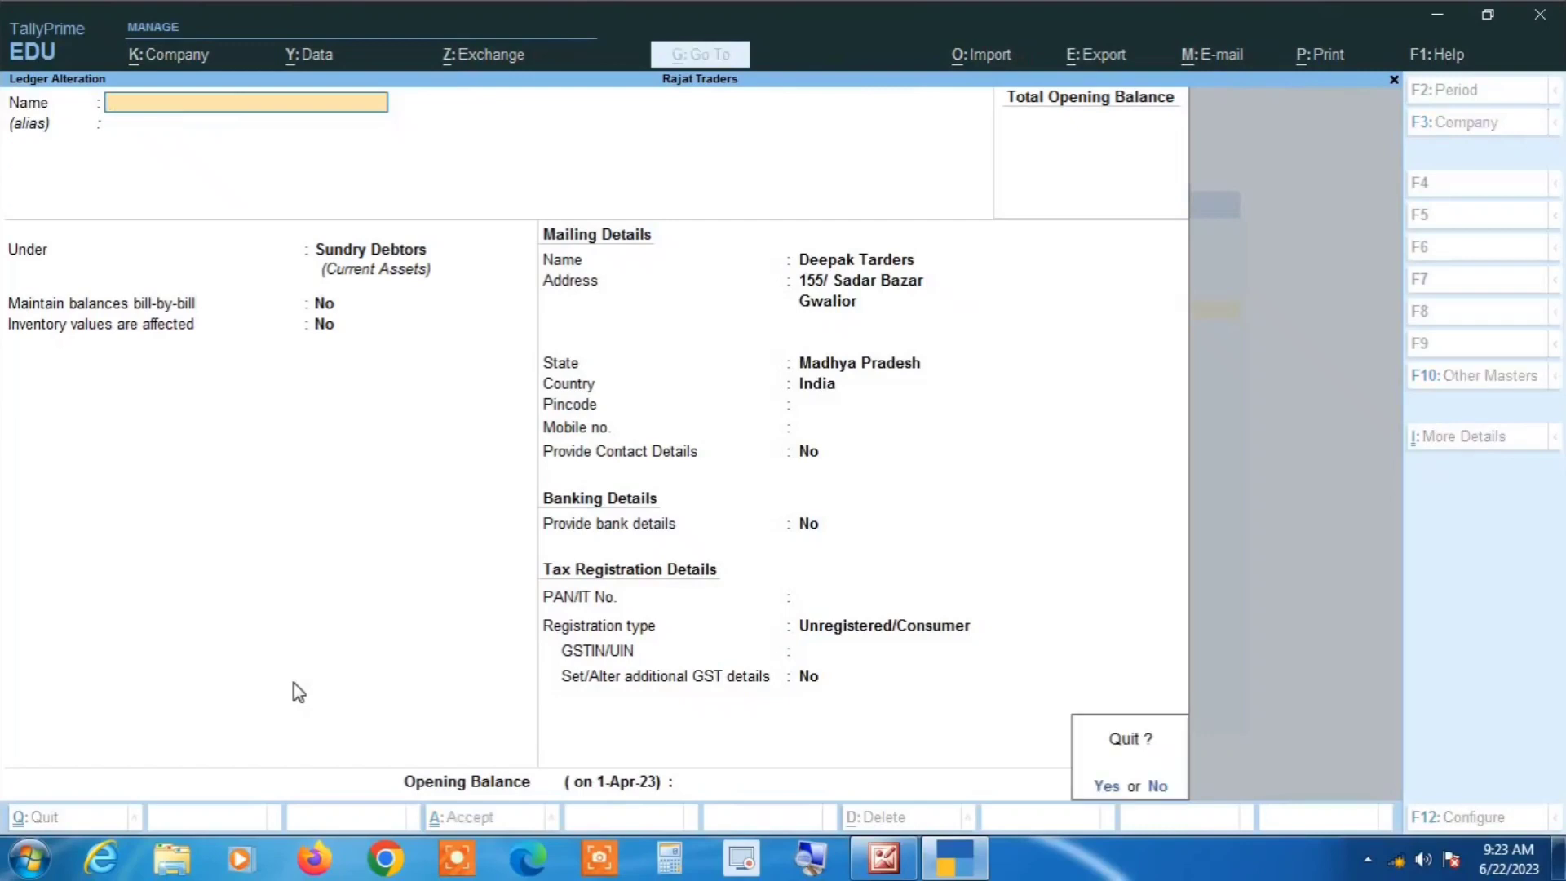
pyautogui.press('y')
pyautogui.press('Escape')
pyautogui.press('Escape')
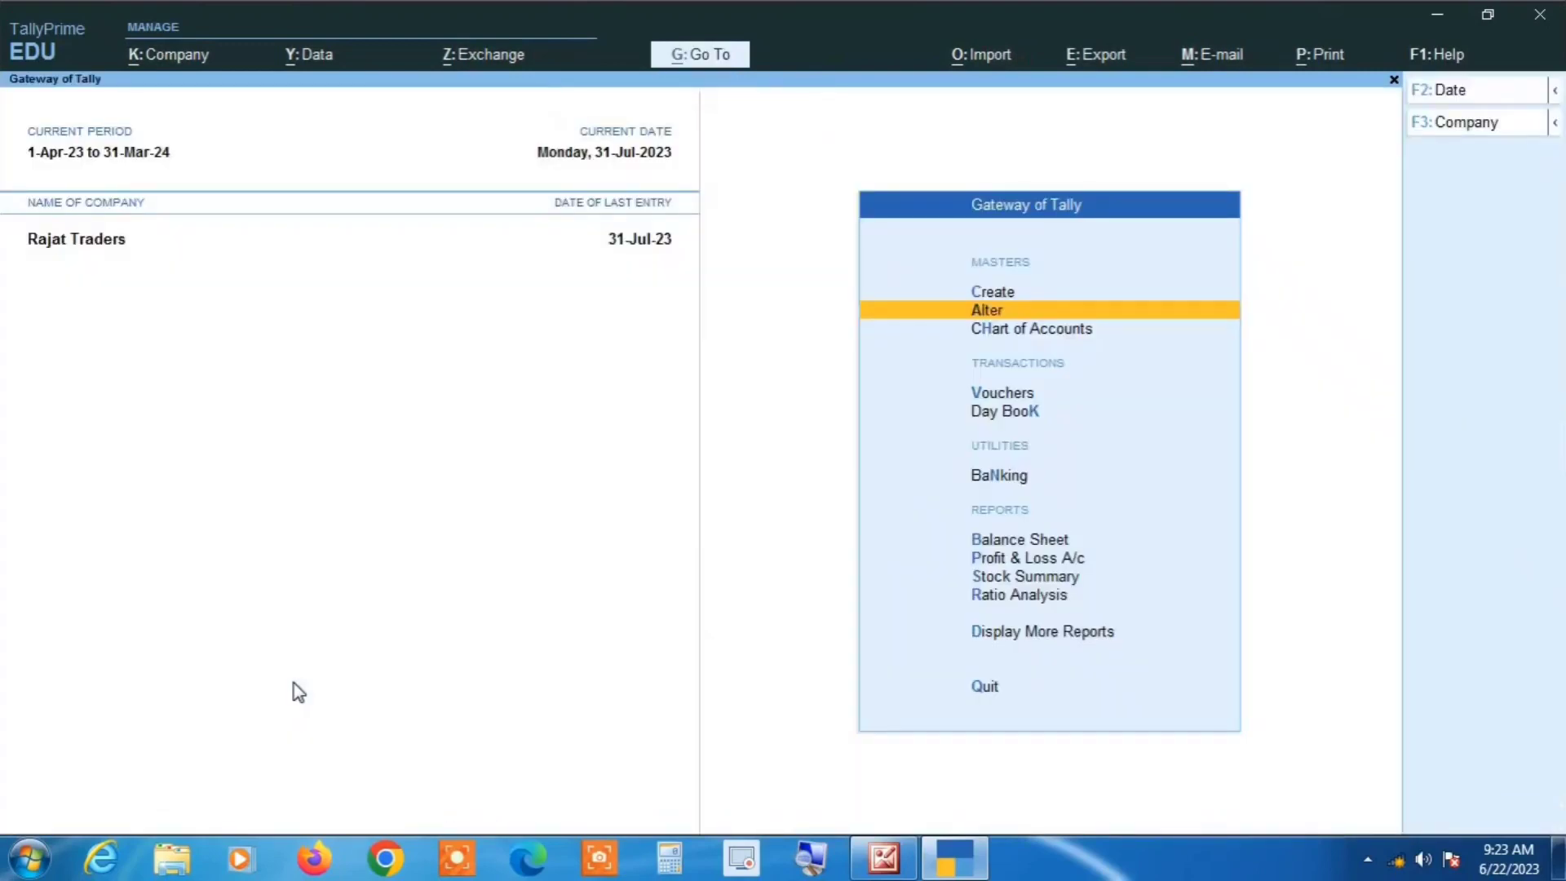